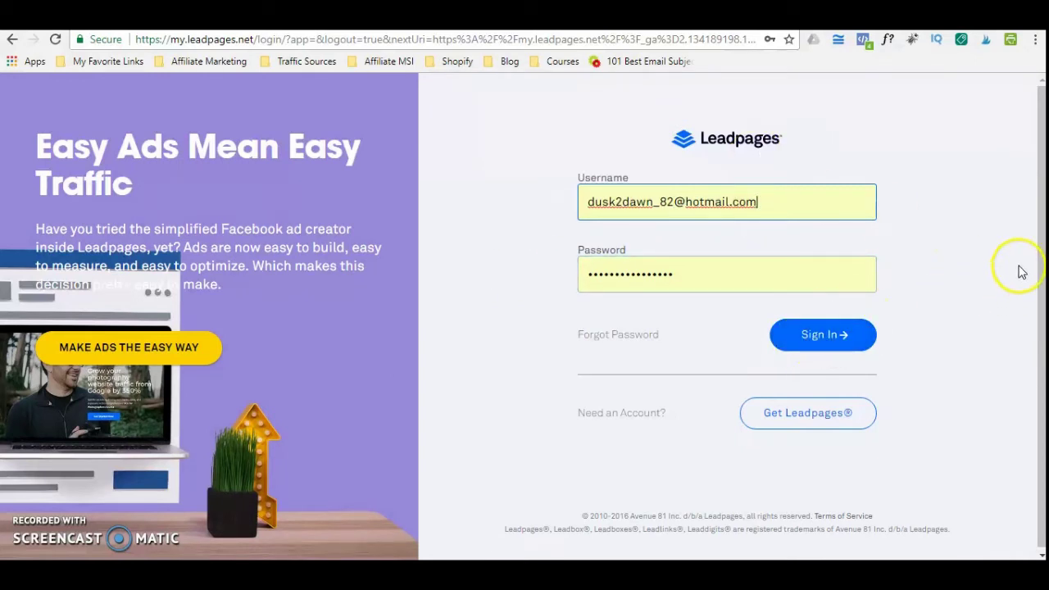
Sign in to the Leadpages account with the prefilled credentials and open the template gallery
scroll(1042, 266, "down", 1)
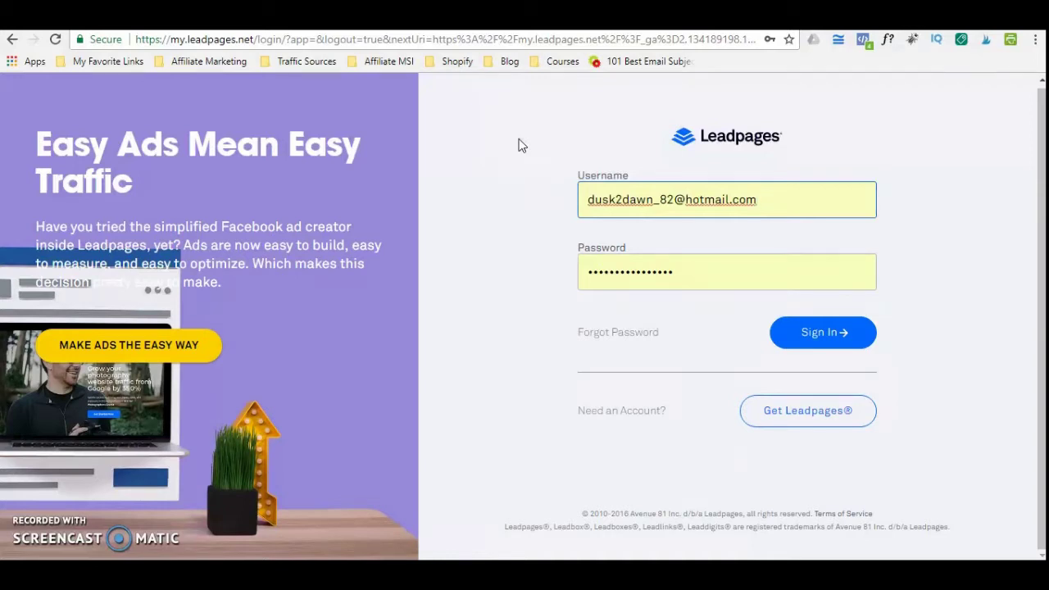
left_click(837, 341)
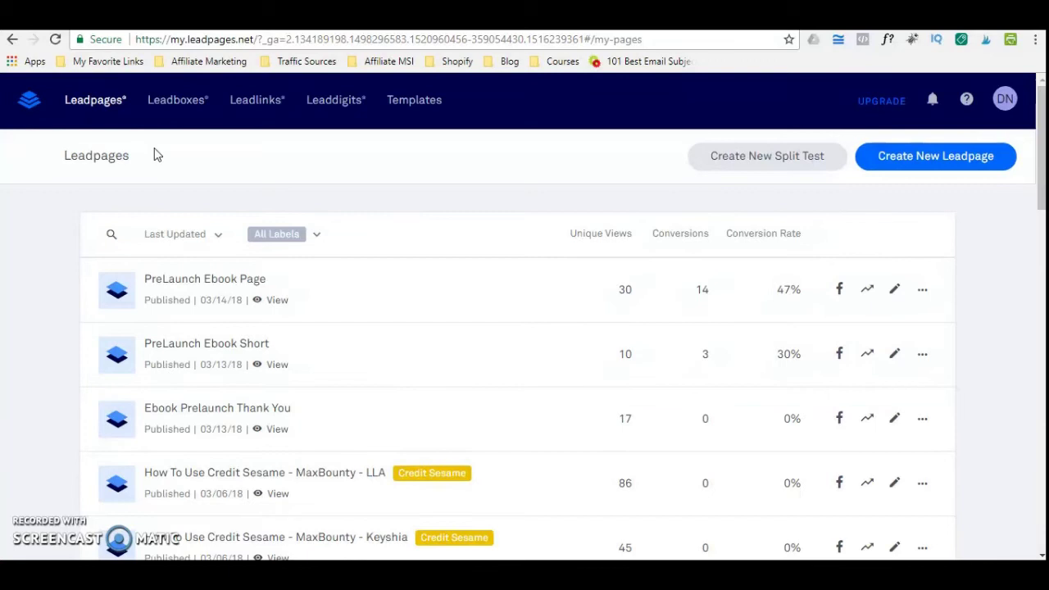
left_click(421, 104)
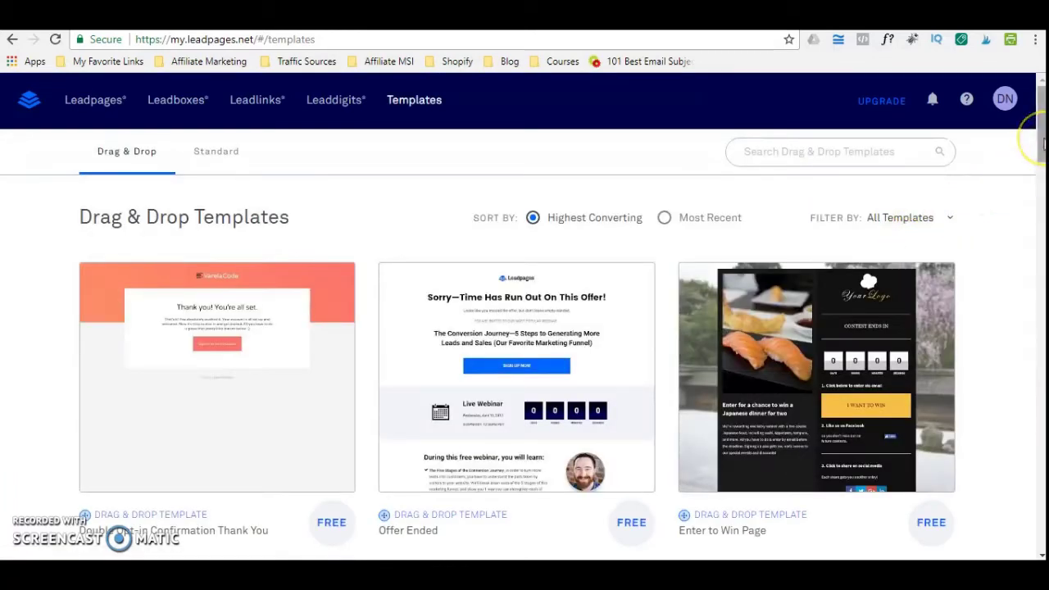
Filter the drag-and-drop templates by the Opt-In category
scroll(1043, 145, "down", 3)
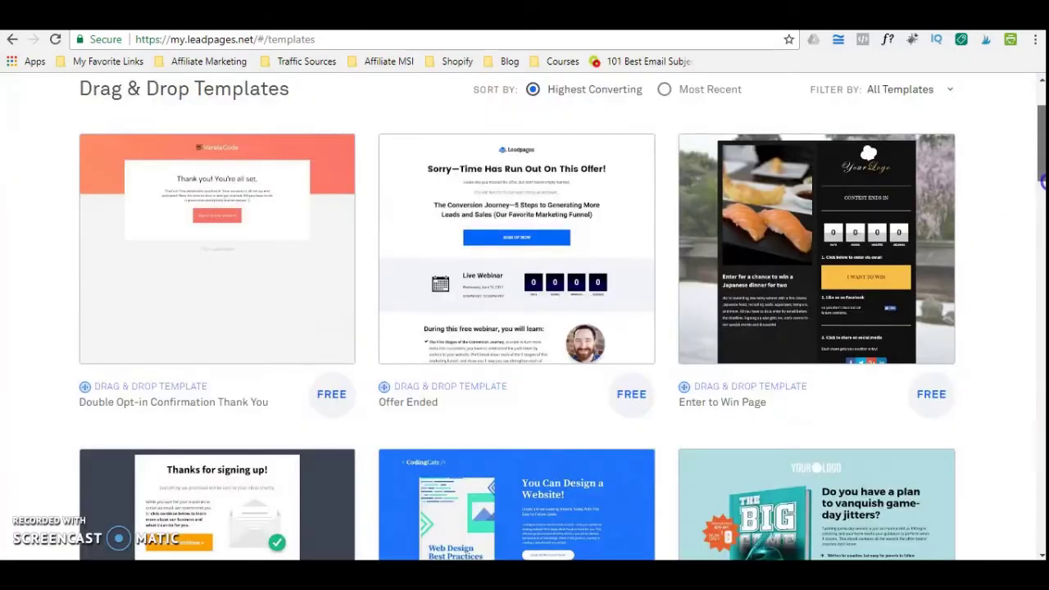
scroll(1042, 144, "up", 3)
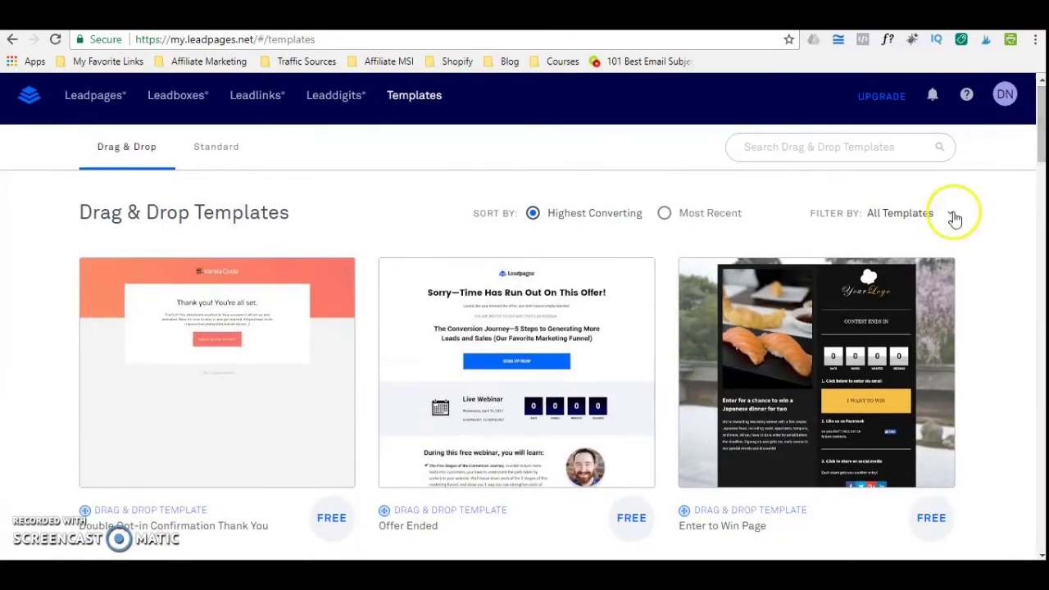
left_click(924, 216)
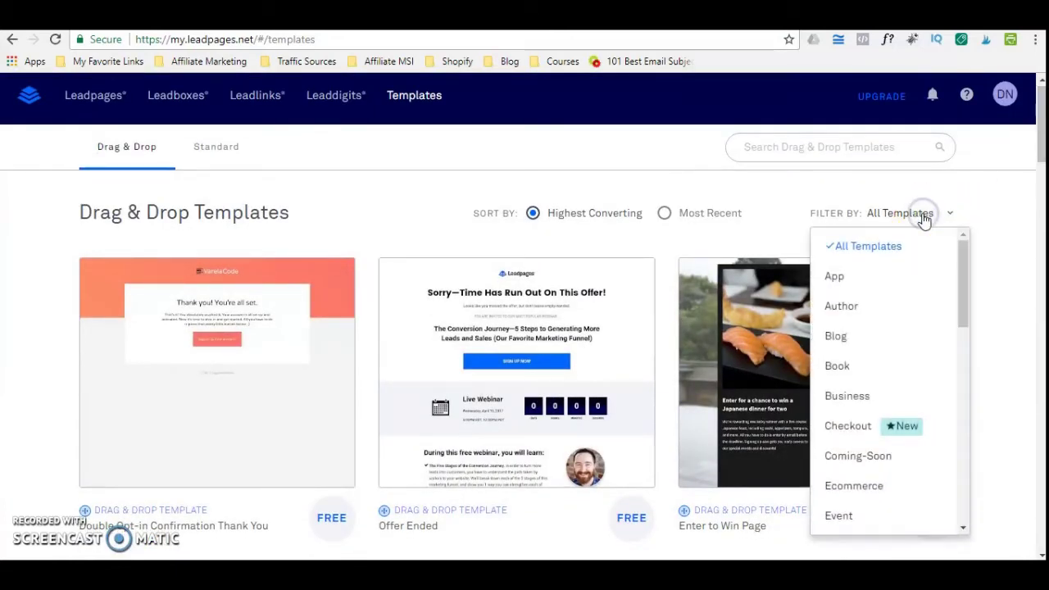
left_click_drag(964, 286, 963, 375)
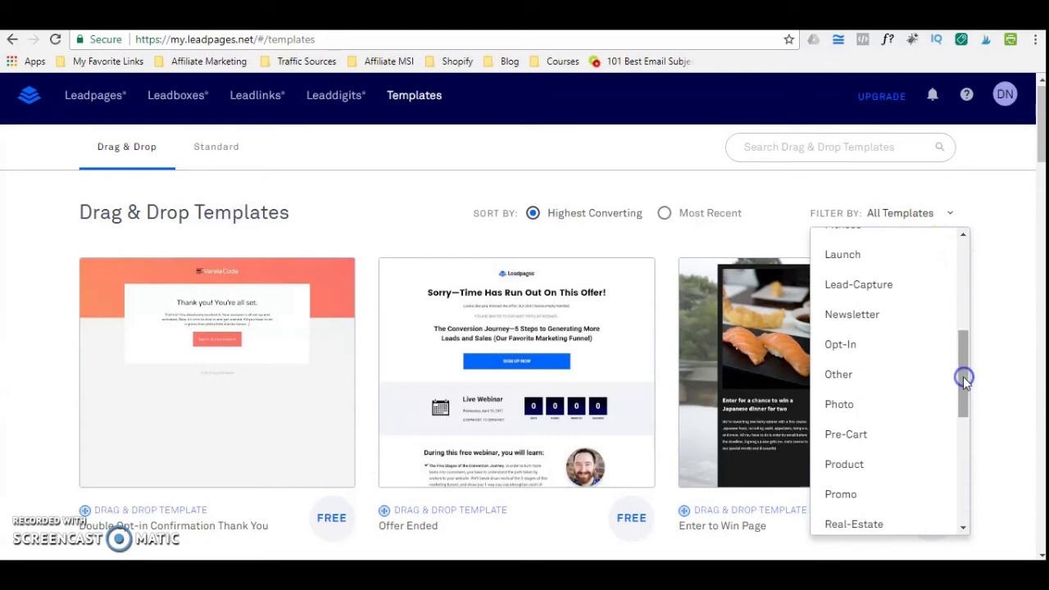
left_click(840, 345)
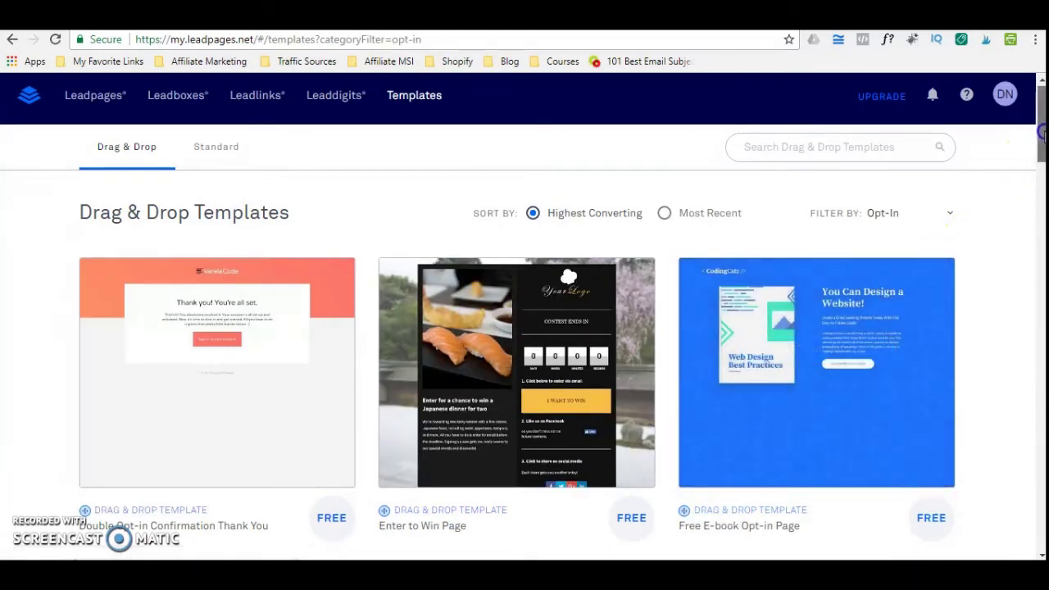
Preview the Health & Fitness Opt-in Page template and look through its full layout
left_click_drag(1039, 127, 1041, 197)
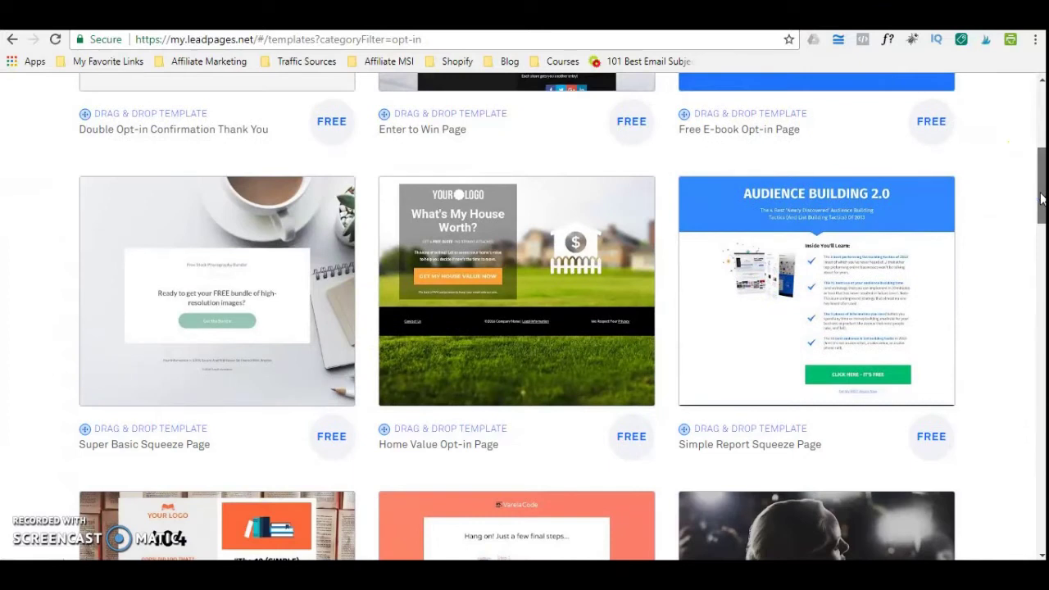
left_click_drag(1043, 199, 1042, 359)
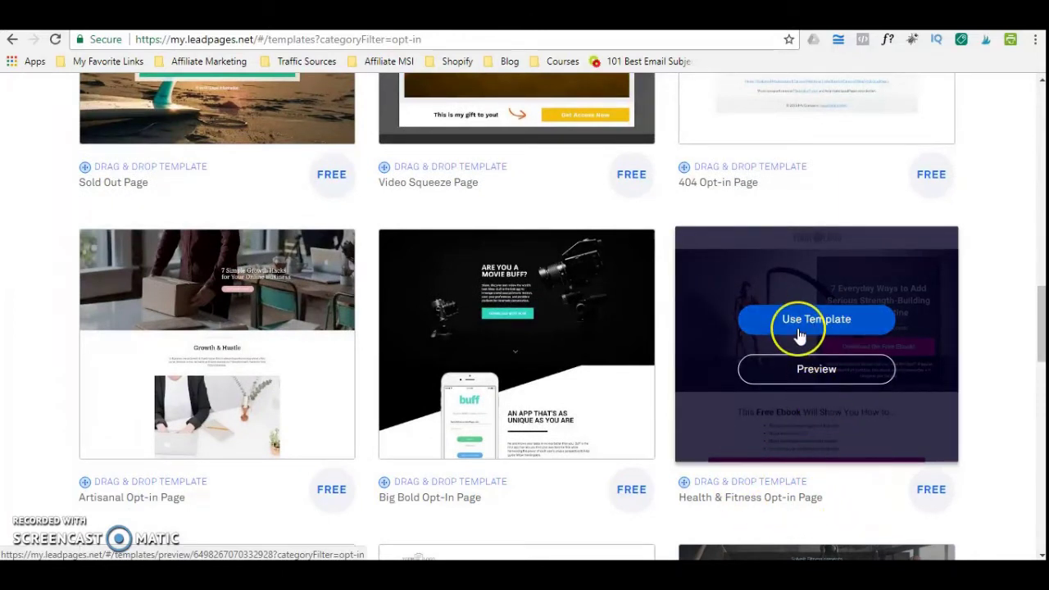
left_click(818, 366)
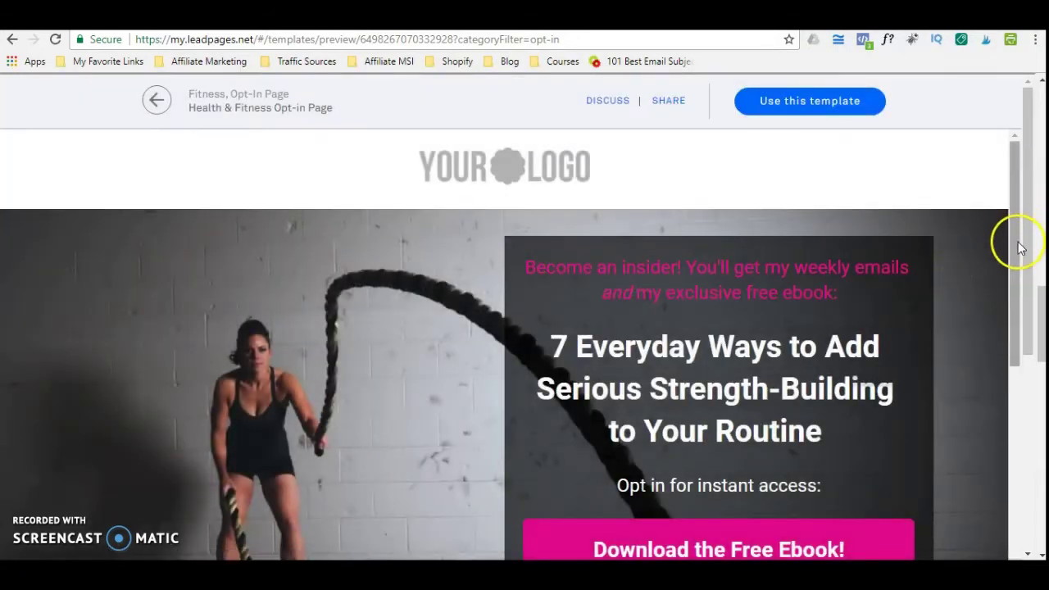
left_click_drag(1017, 247, 1024, 320)
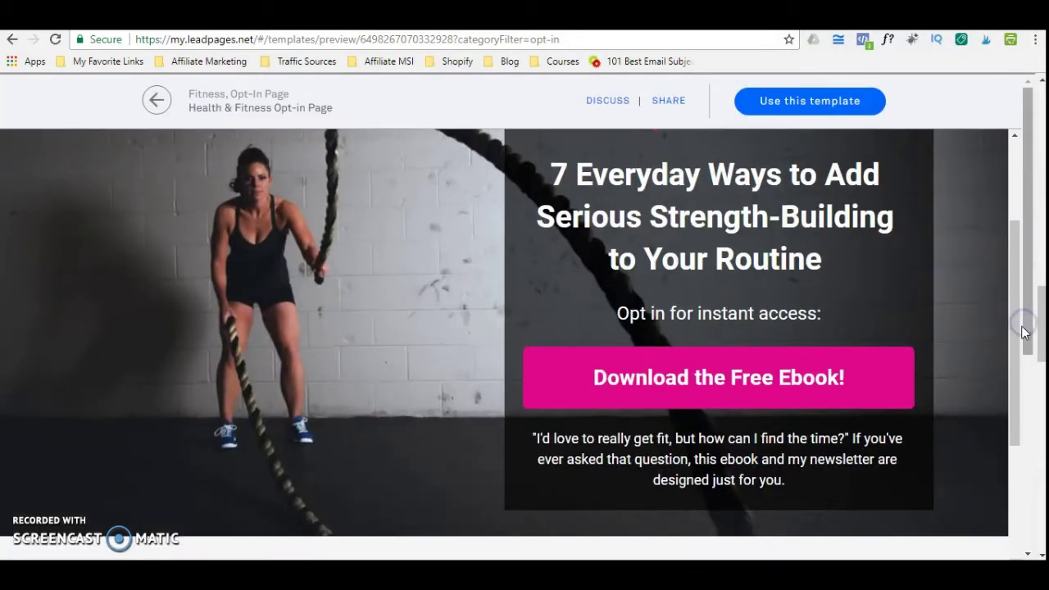
scroll(1017, 346, "down", 4)
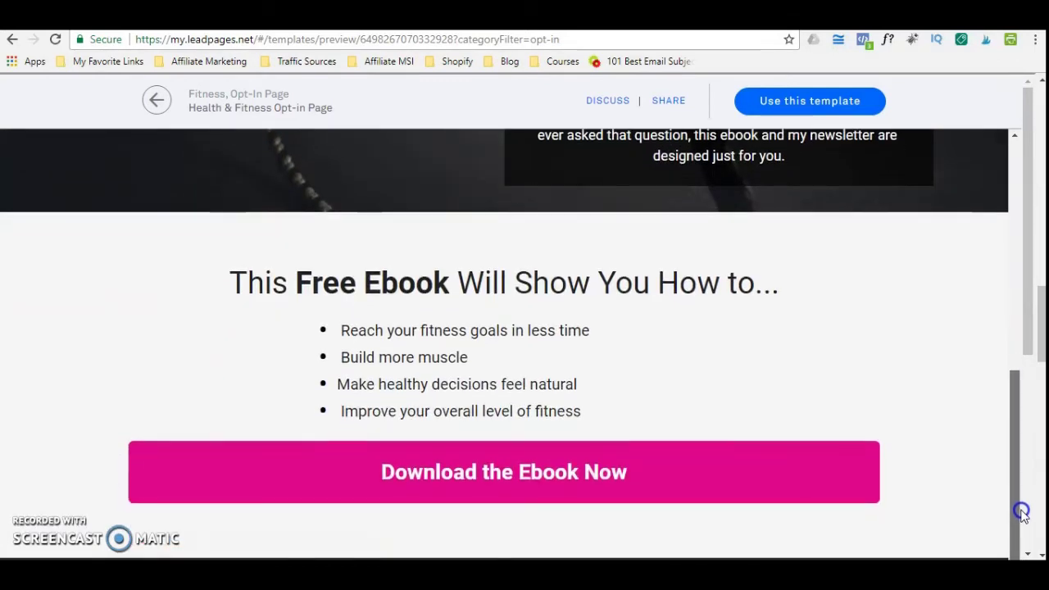
scroll(1011, 322, "up", 6)
Start building a page from the Health & Fitness Opt-in Page template, named "health and fitness funnel"
left_click(792, 107)
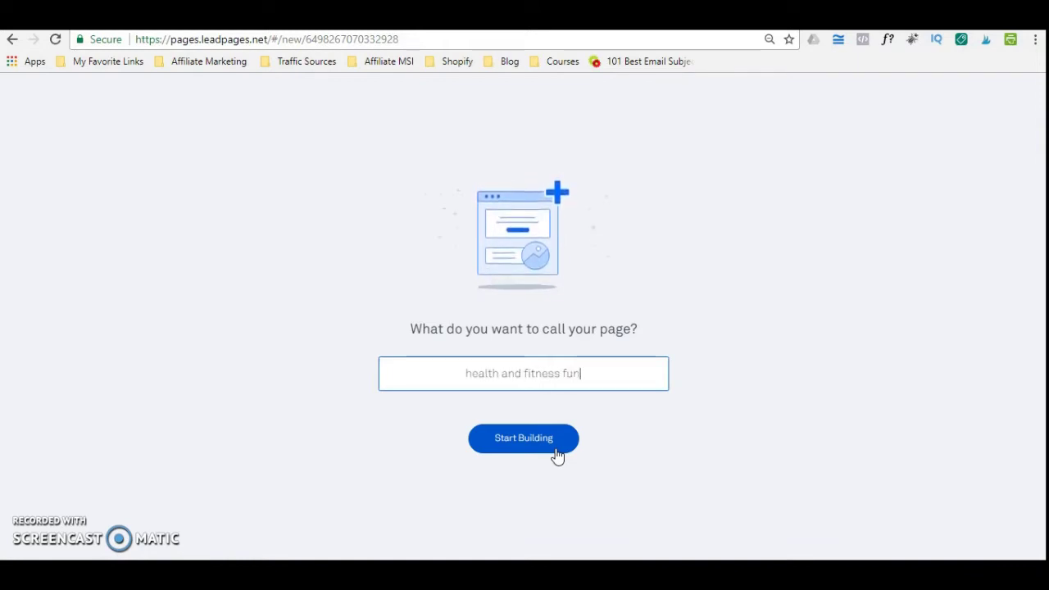
type("el")
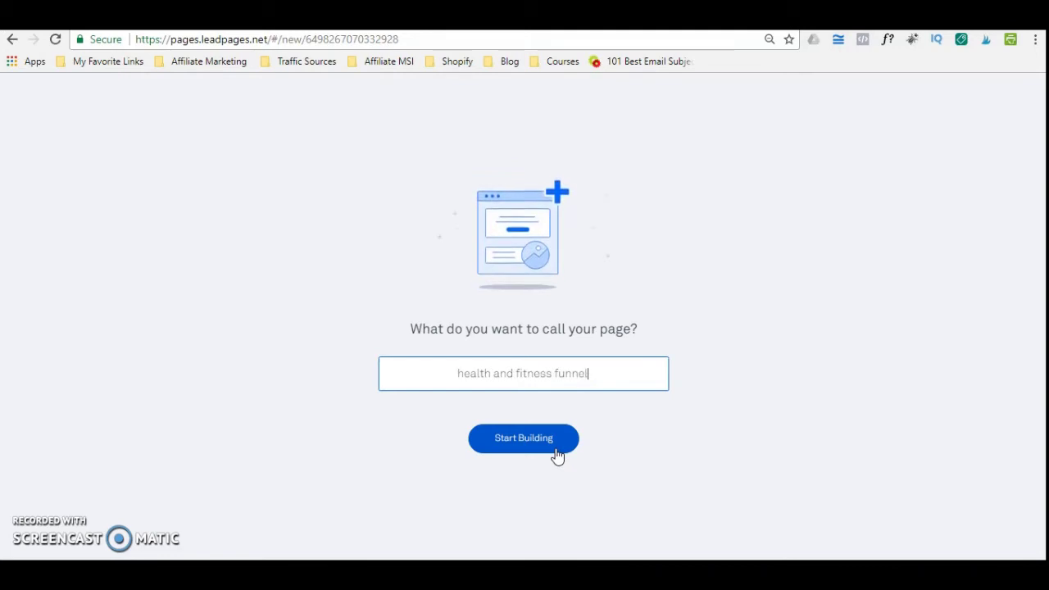
left_click(526, 456)
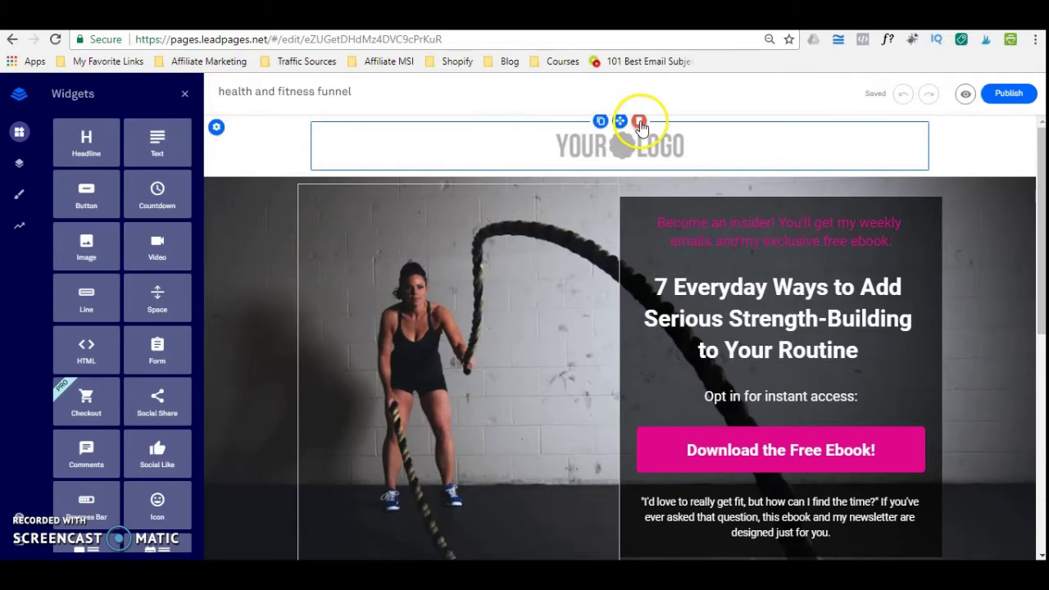
Delete the logo placeholder above the hero section and put a Countdown widget in its place
left_click(639, 122)
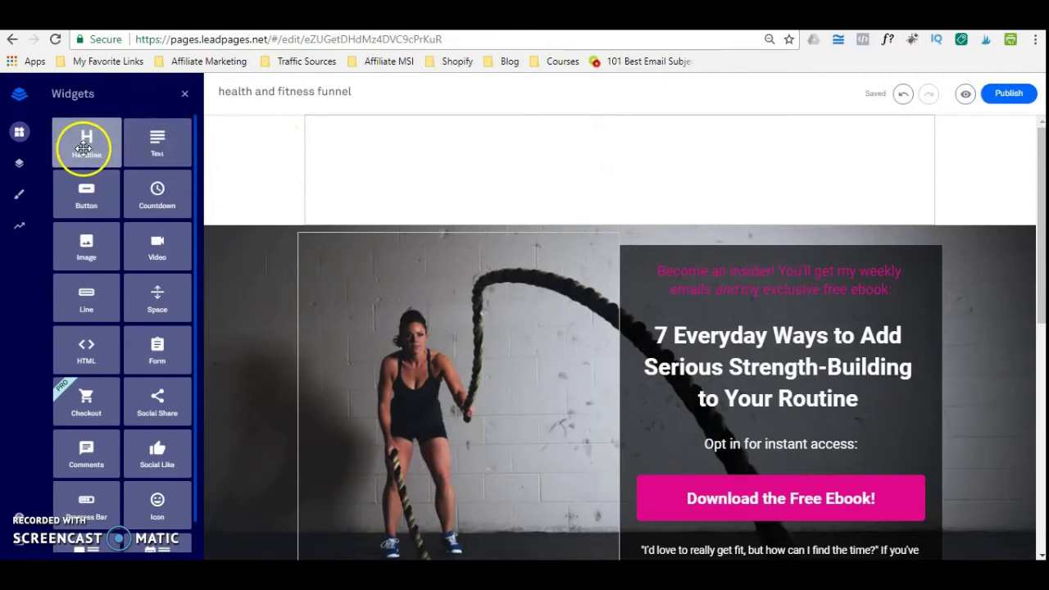
mouse_move(159, 189)
left_mouse_down()
mouse_move(431, 211)
mouse_move(529, 209)
mouse_move(557, 189)
left_mouse_up()
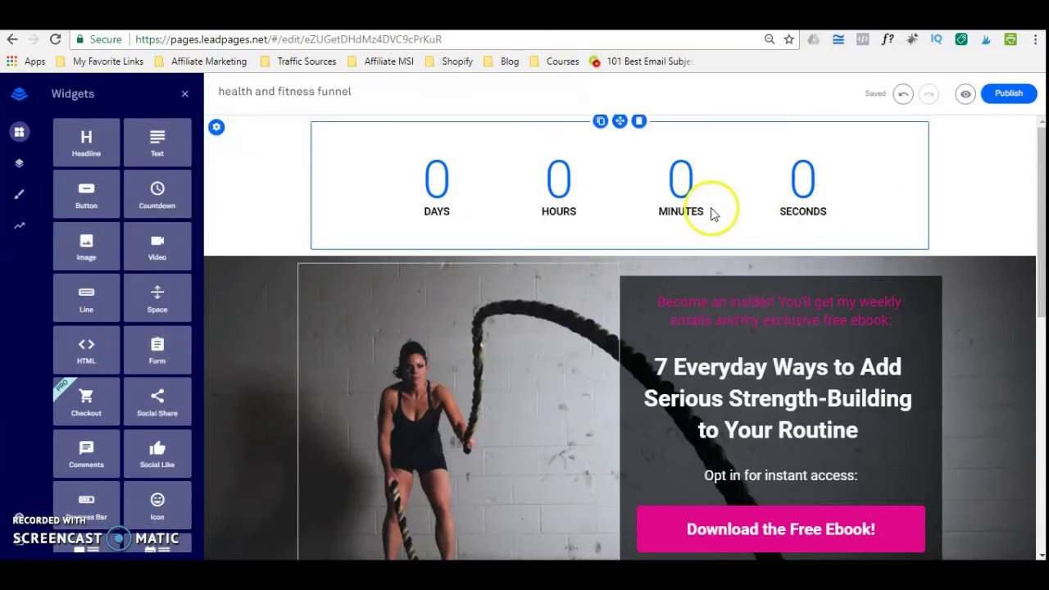
Reword the headline above the bullet list to "In This Free Ebook You Will Learn:"
left_click_drag(1037, 234, 1041, 283)
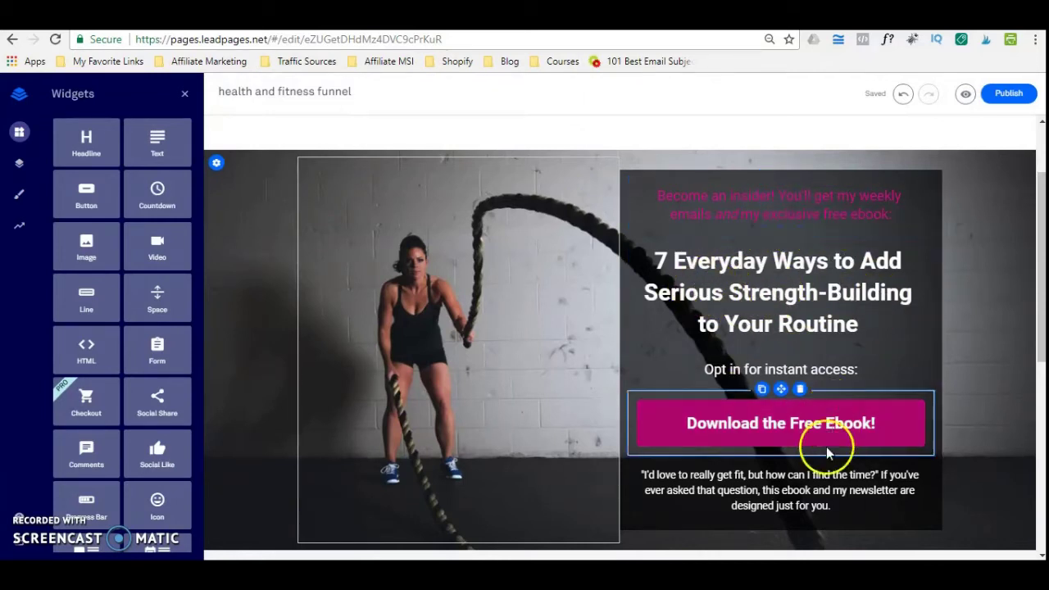
left_click_drag(1037, 303, 1042, 445)
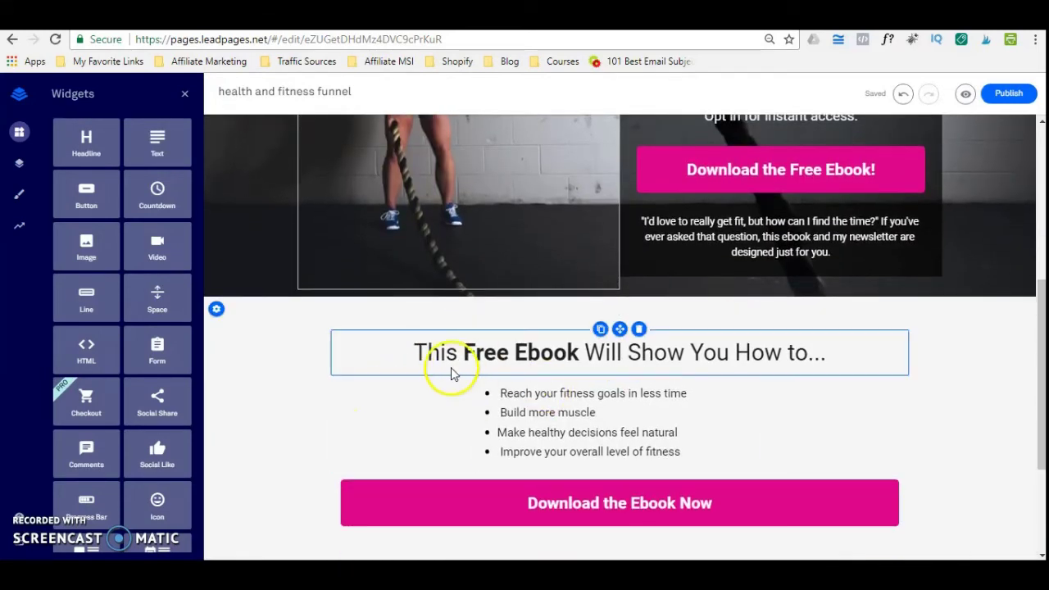
left_click(848, 353)
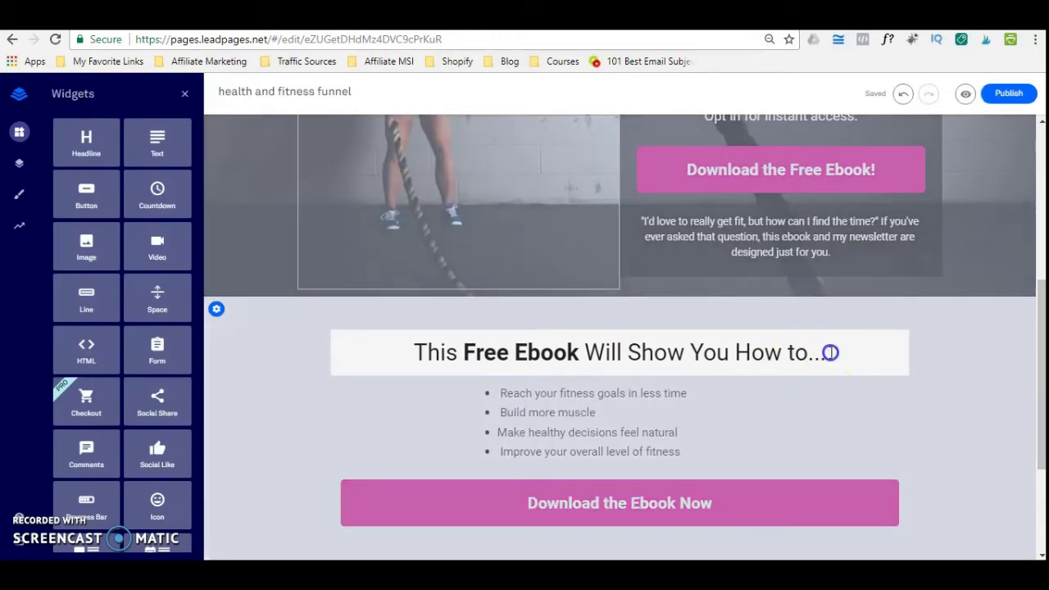
left_click_drag(829, 353, 592, 349)
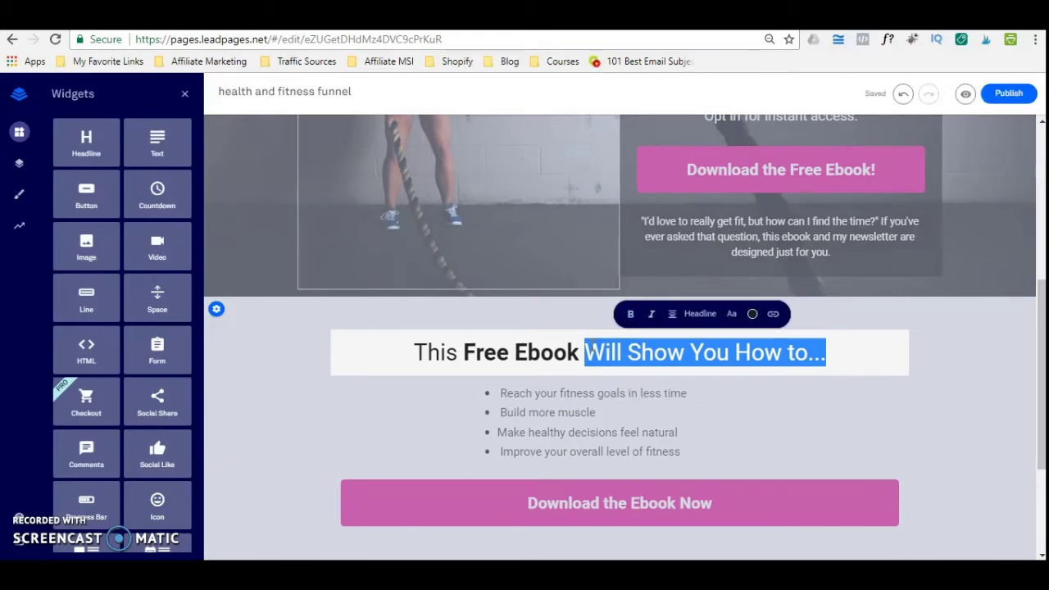
type("You Will")
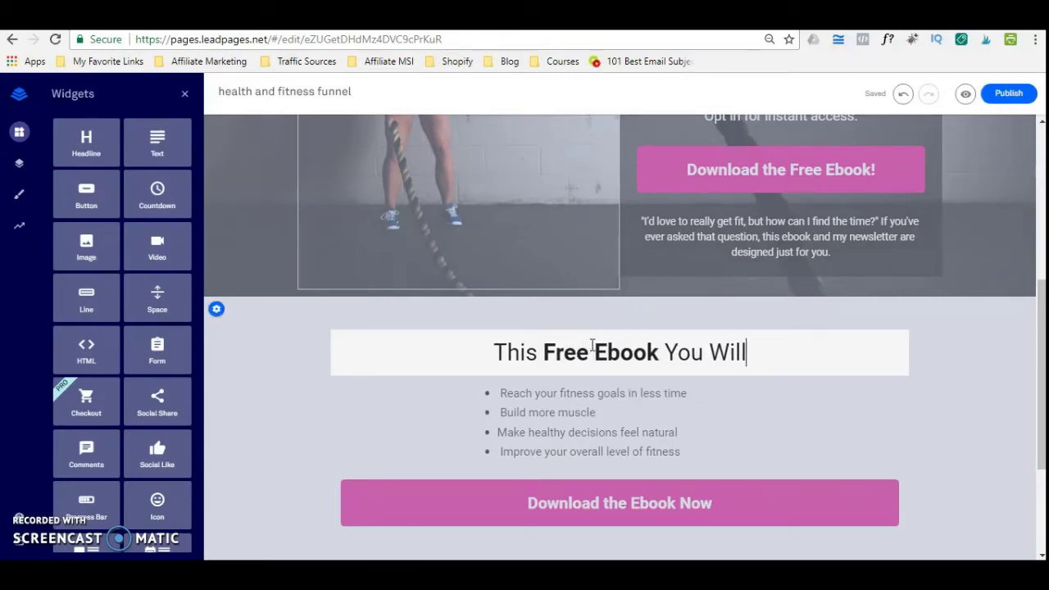
type(" Learn")
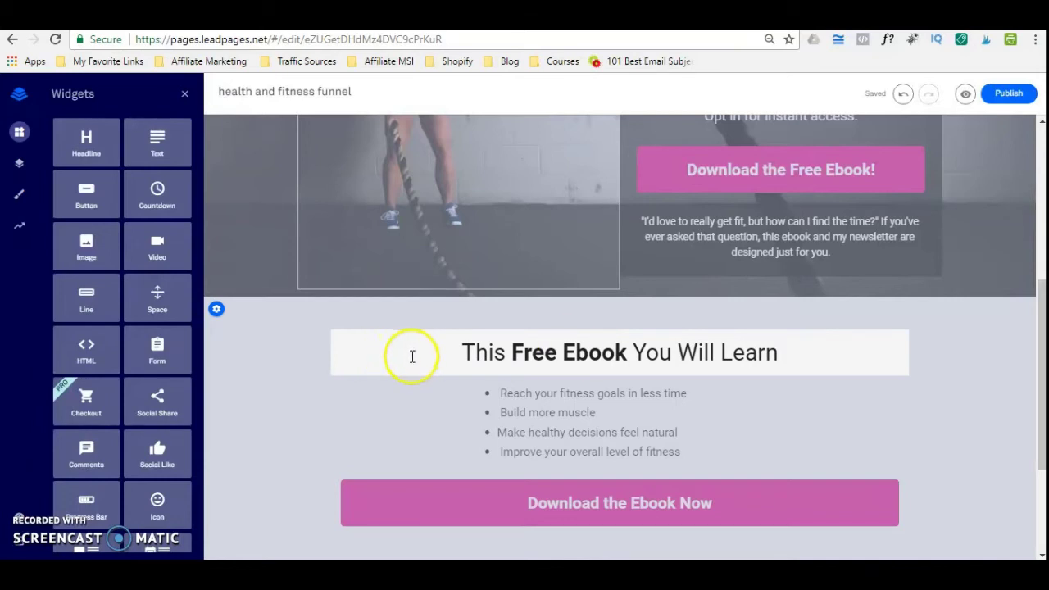
left_click(461, 352)
type("In")
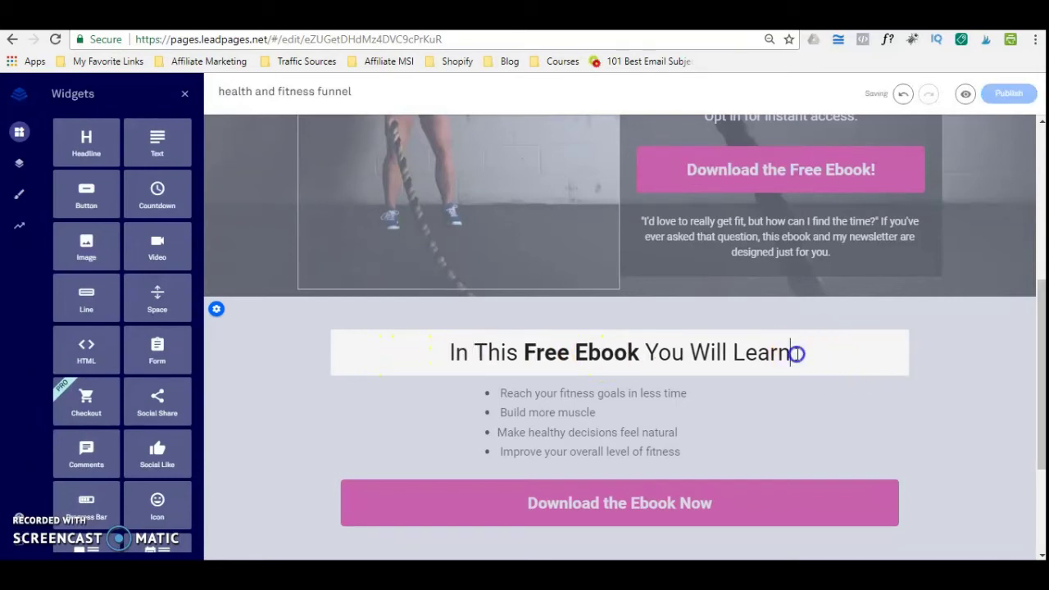
left_click(797, 355)
type(":")
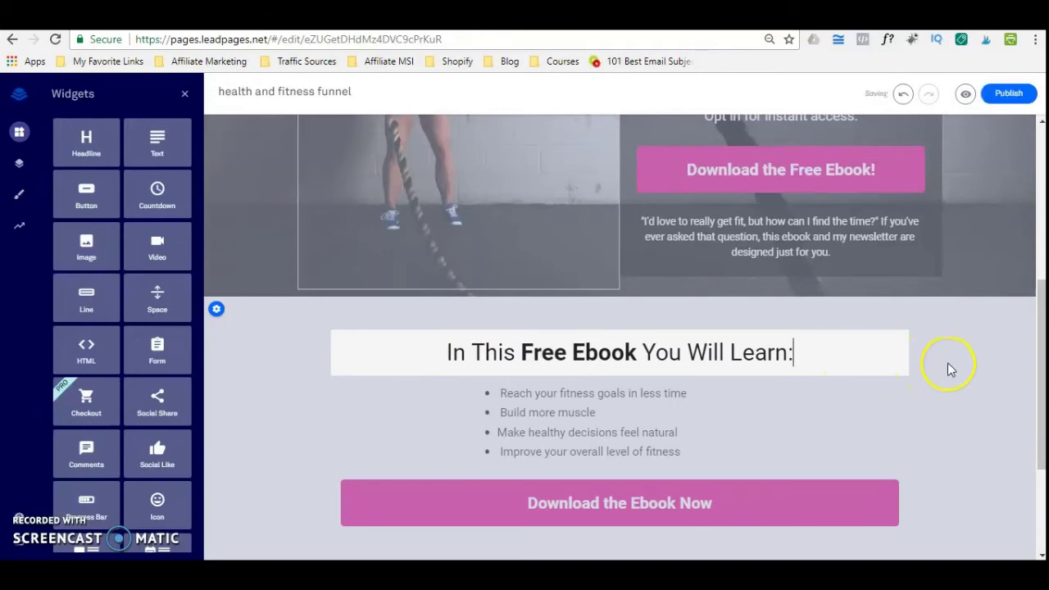
left_click(948, 367)
Format all four bullet list items with text size 5, spacing 5 and the Roboto font
left_click(541, 399)
left_click(555, 412)
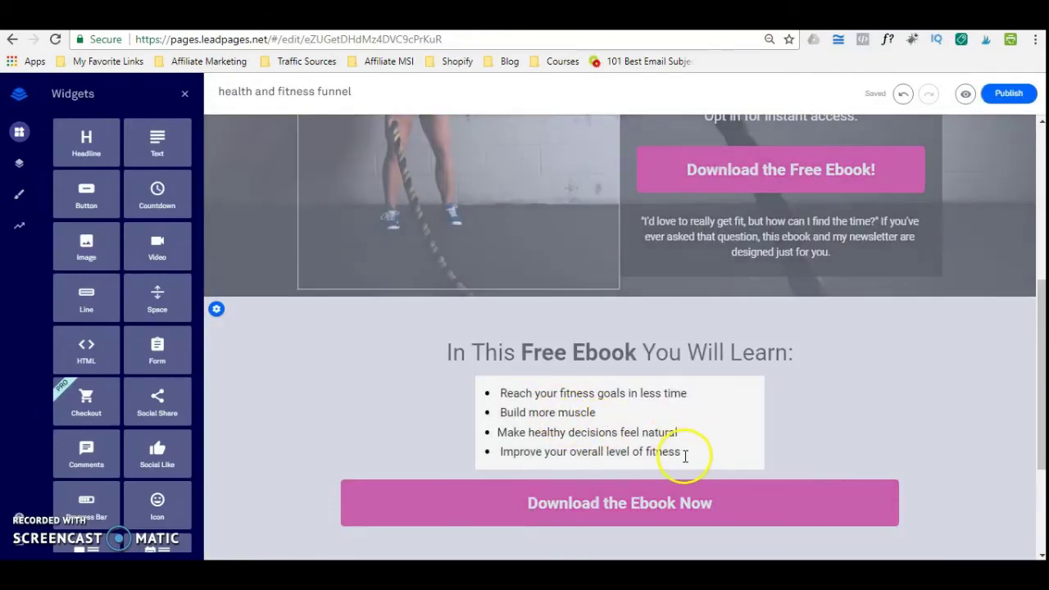
left_click_drag(693, 456, 500, 391)
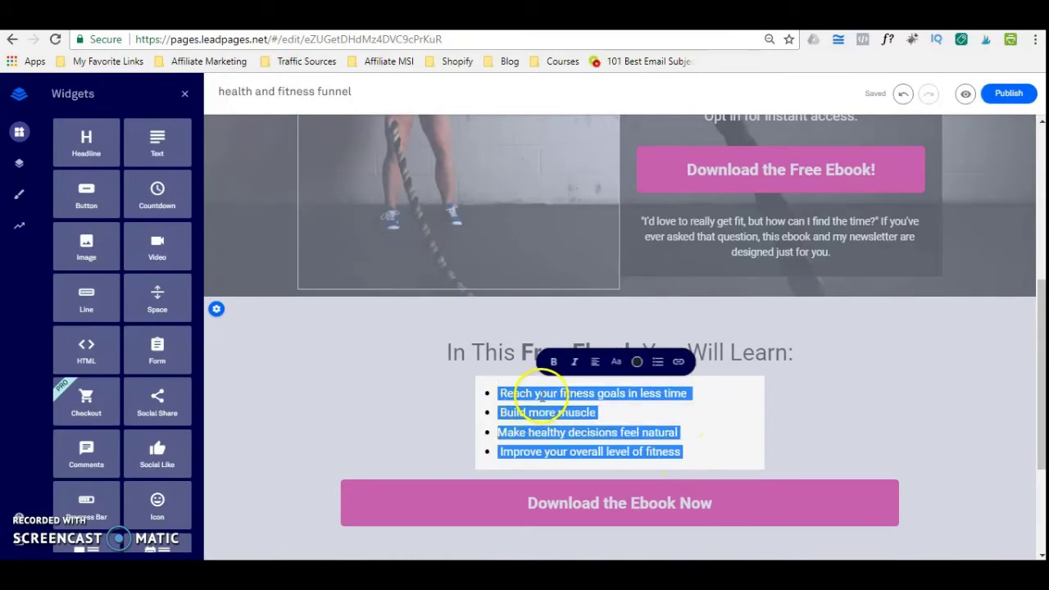
left_click(617, 364)
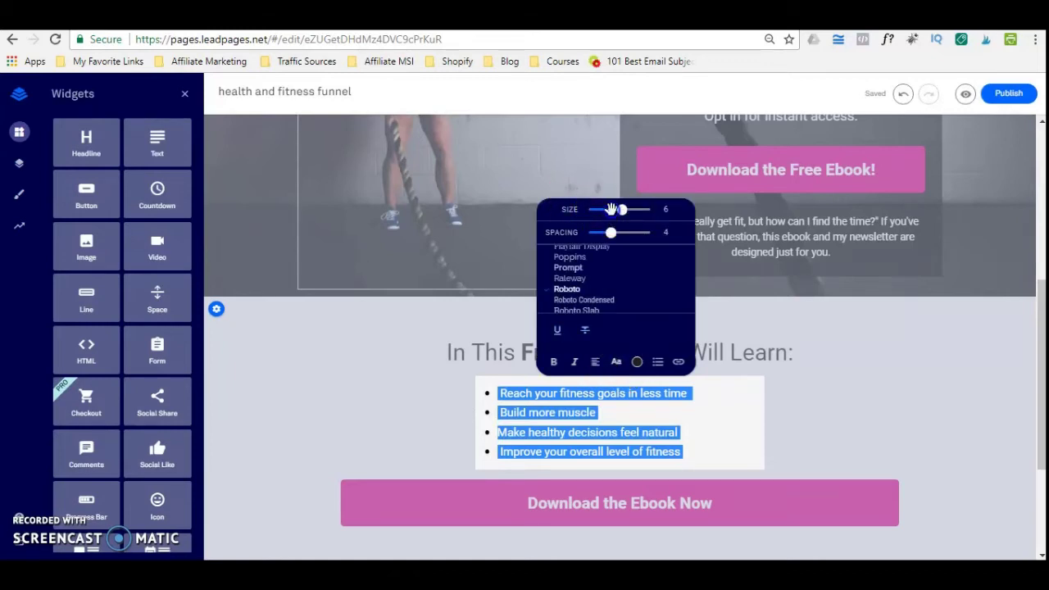
left_click_drag(617, 208, 610, 234)
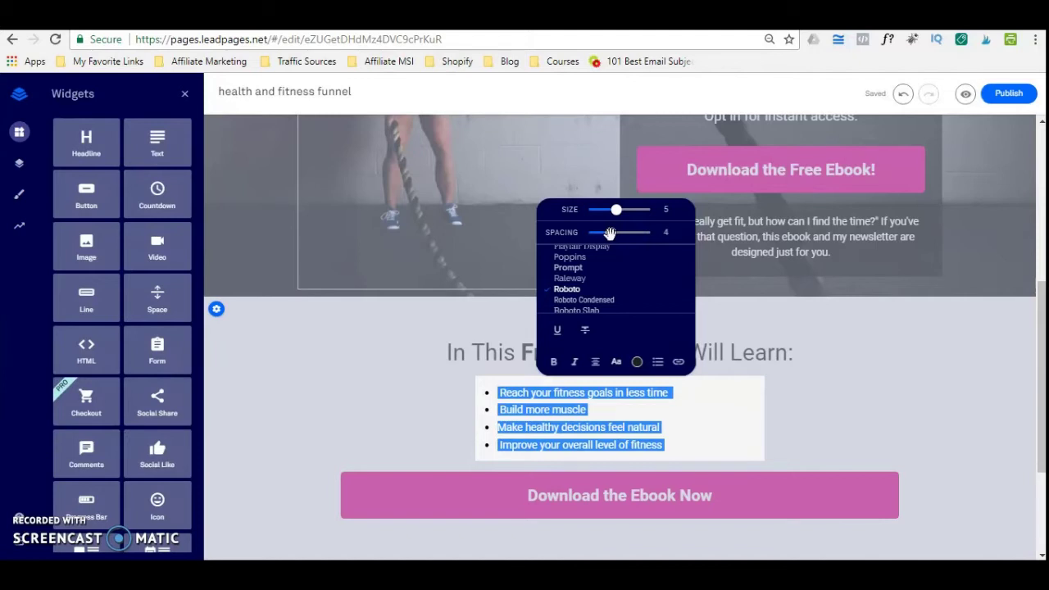
mouse_move(634, 237)
left_mouse_down()
mouse_move(646, 233)
mouse_move(615, 236)
left_mouse_up()
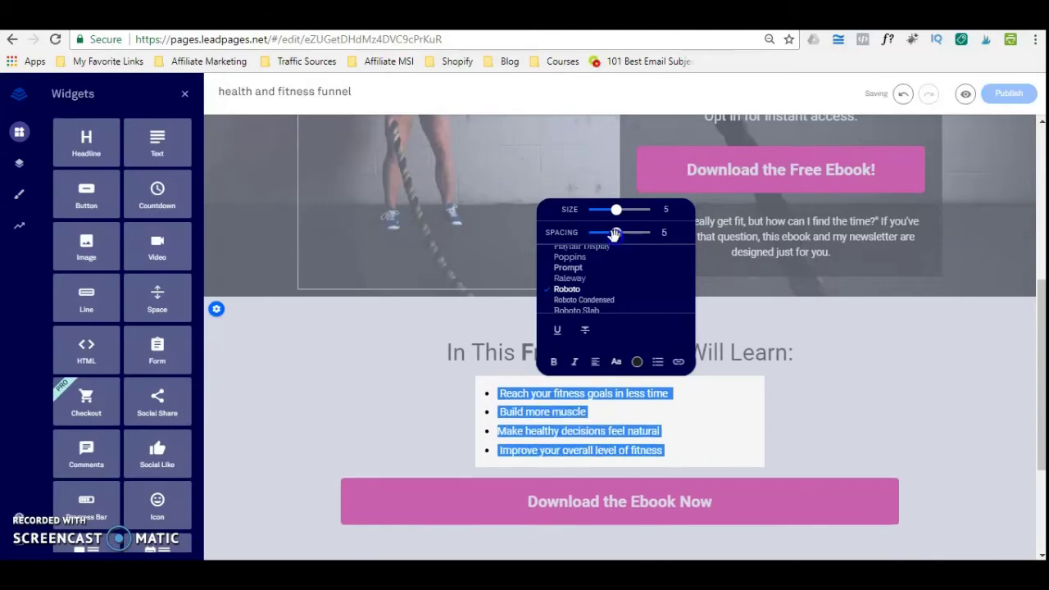
left_click(578, 289)
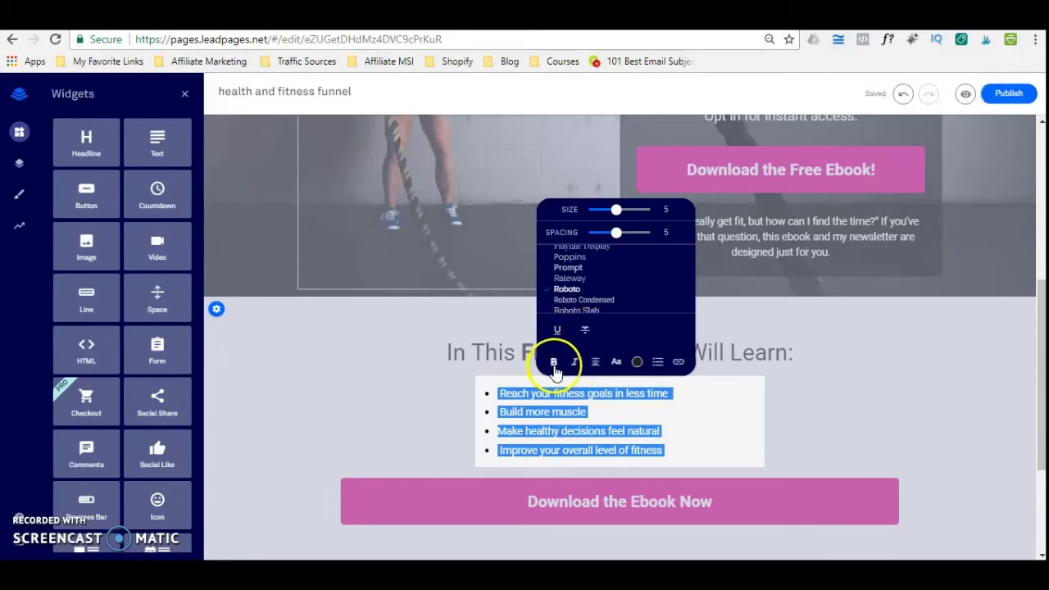
Look through the alignment, text colour and list options for the selected bullet items
left_click(597, 369)
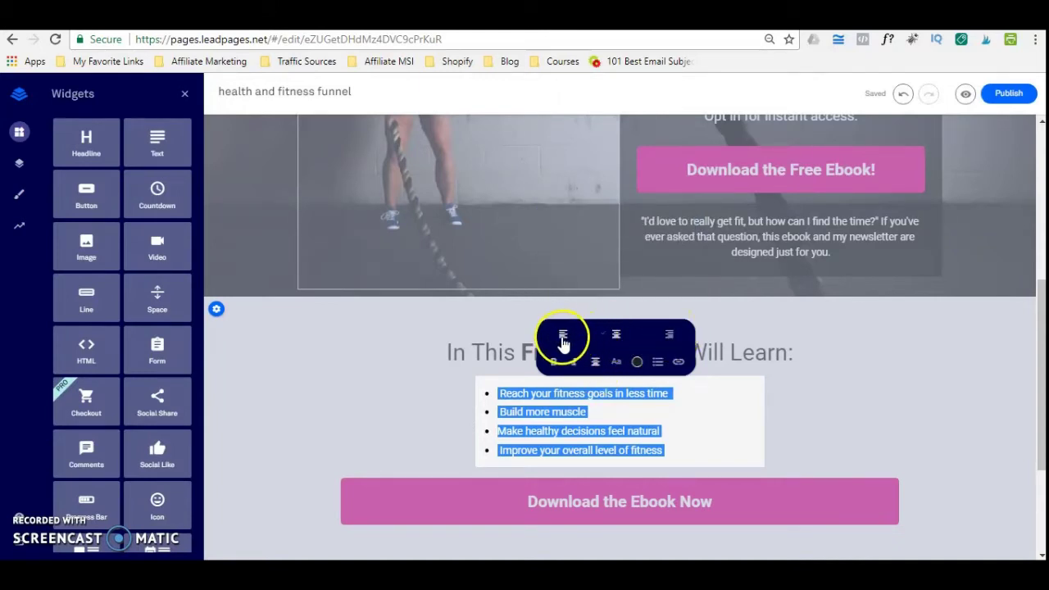
left_click(638, 363)
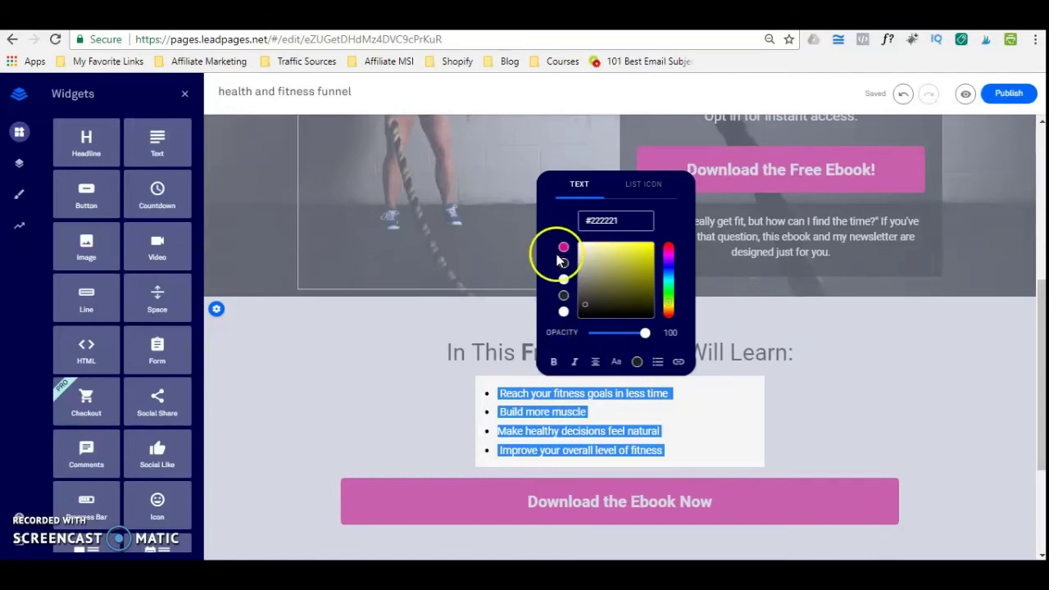
left_click(658, 364)
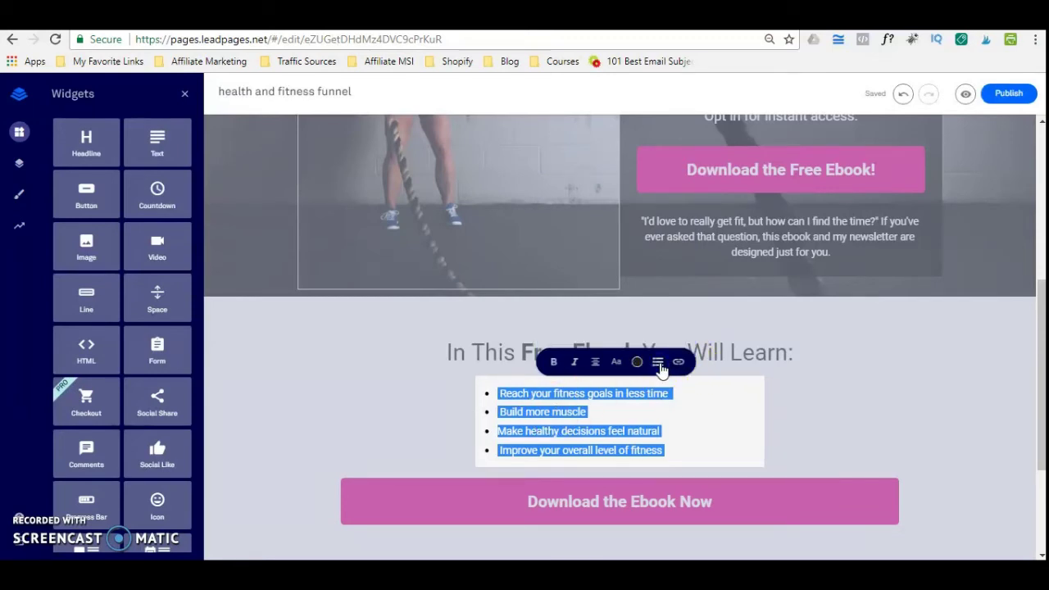
View the list style options for the selected bullet items and leave the text block
left_click(658, 364)
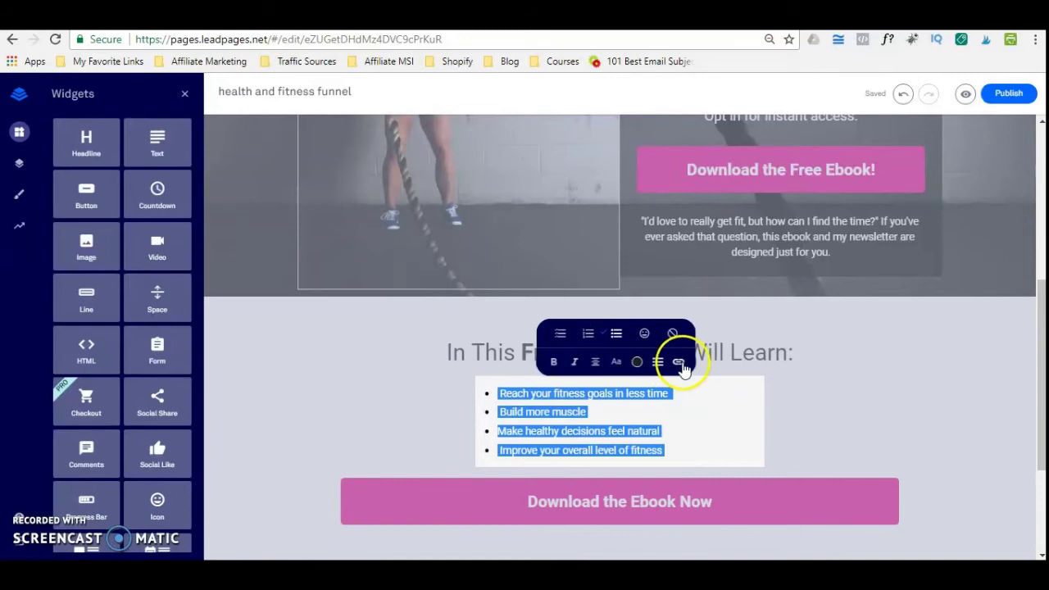
left_click(797, 410)
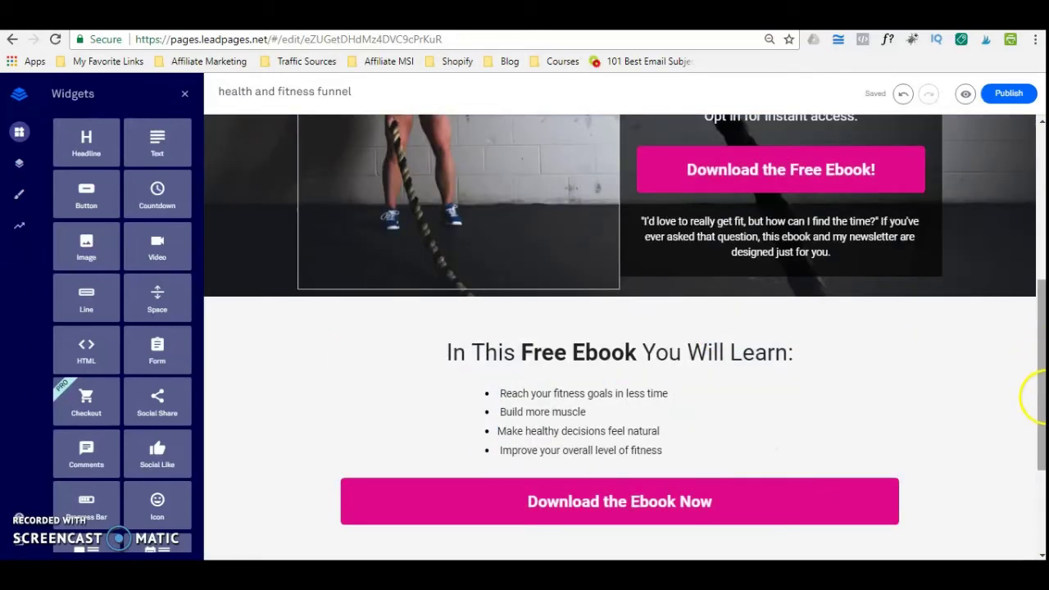
Give the hero section's "Download the Free Ebook!" button the Circular shape and the Roboto font
left_click_drag(1041, 394, 1044, 244)
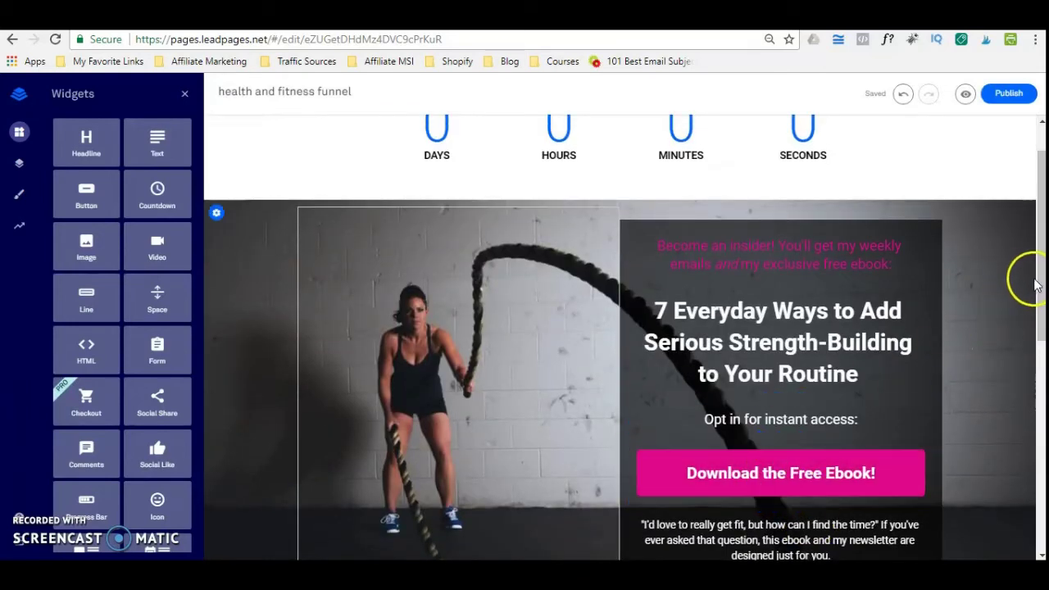
left_click_drag(1032, 287, 1035, 339)
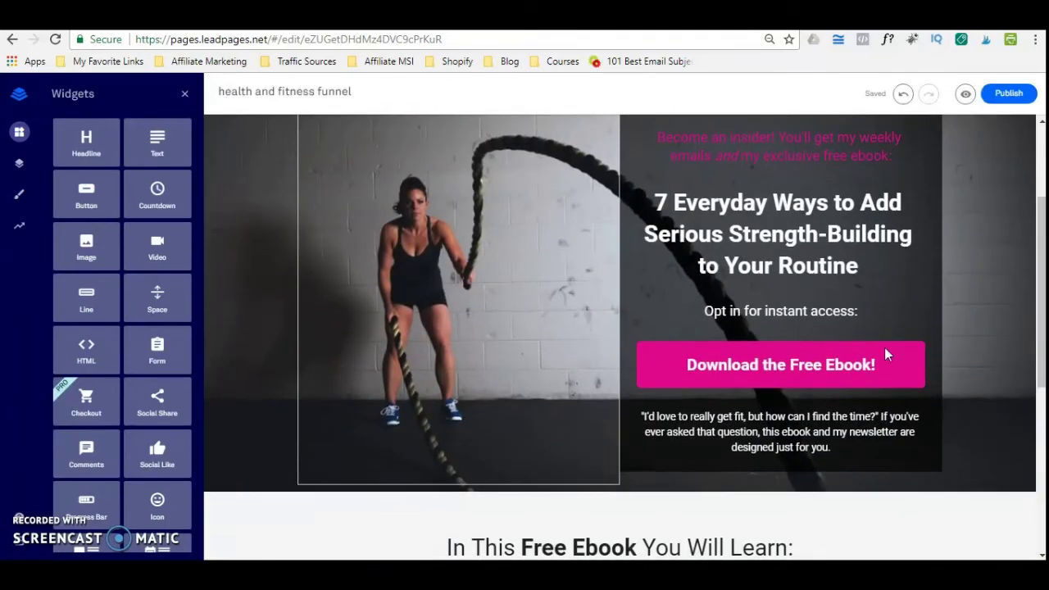
left_click(682, 365)
left_click(682, 365)
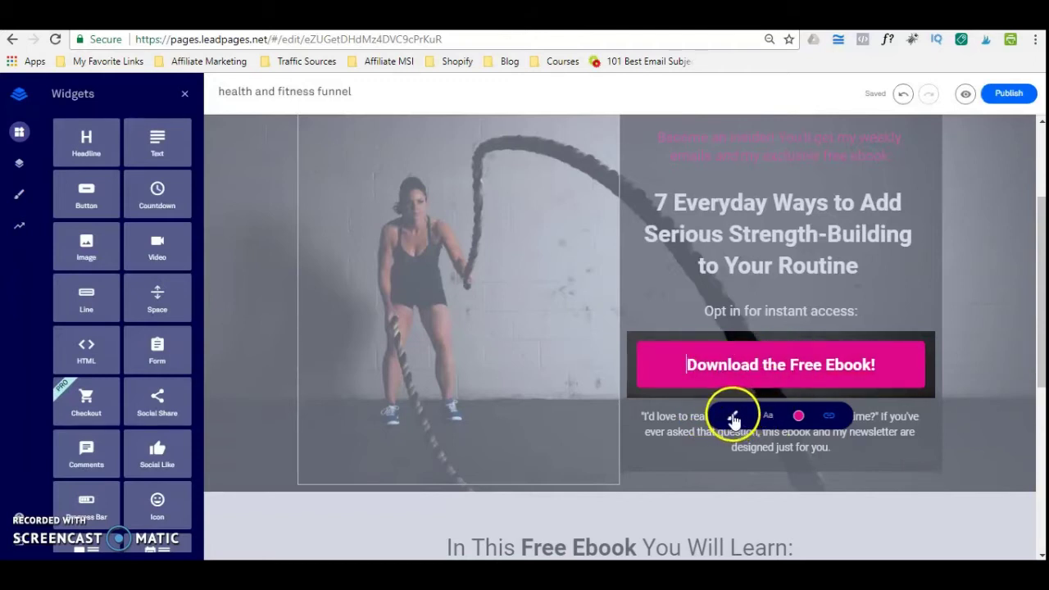
left_click(733, 417)
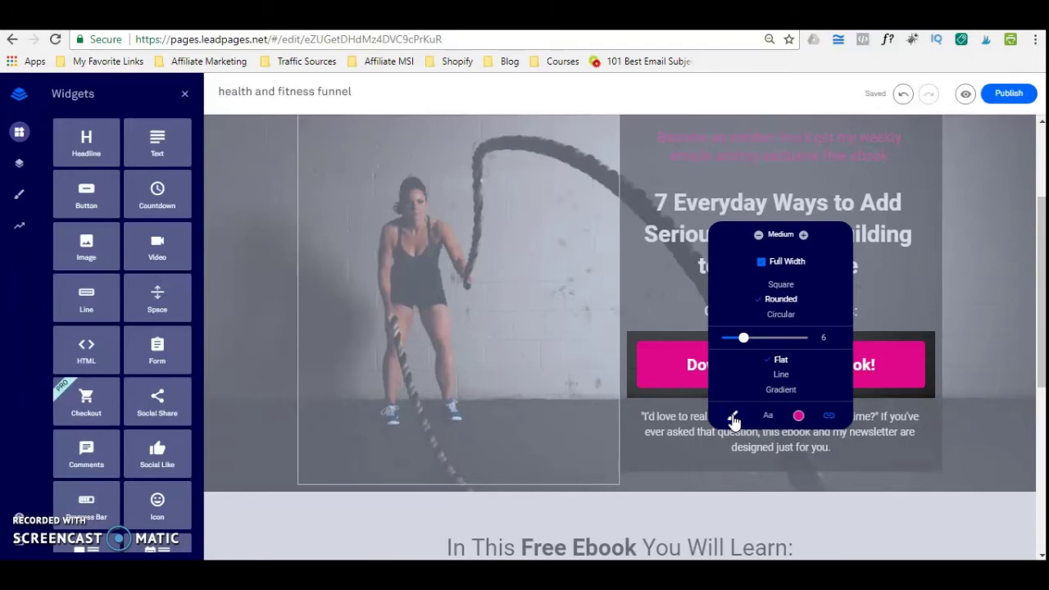
left_click(777, 285)
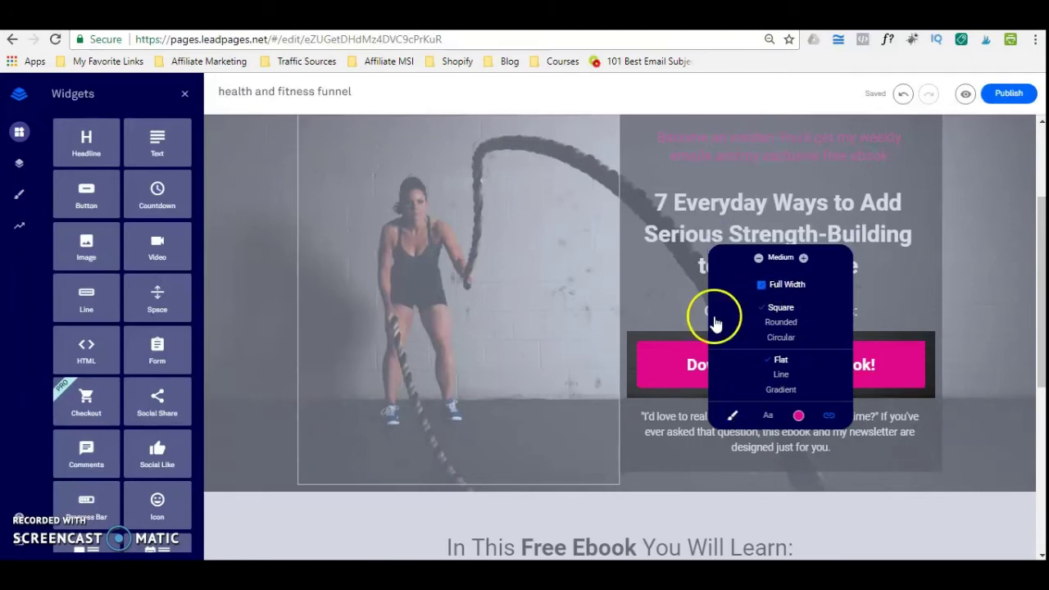
left_click(792, 326)
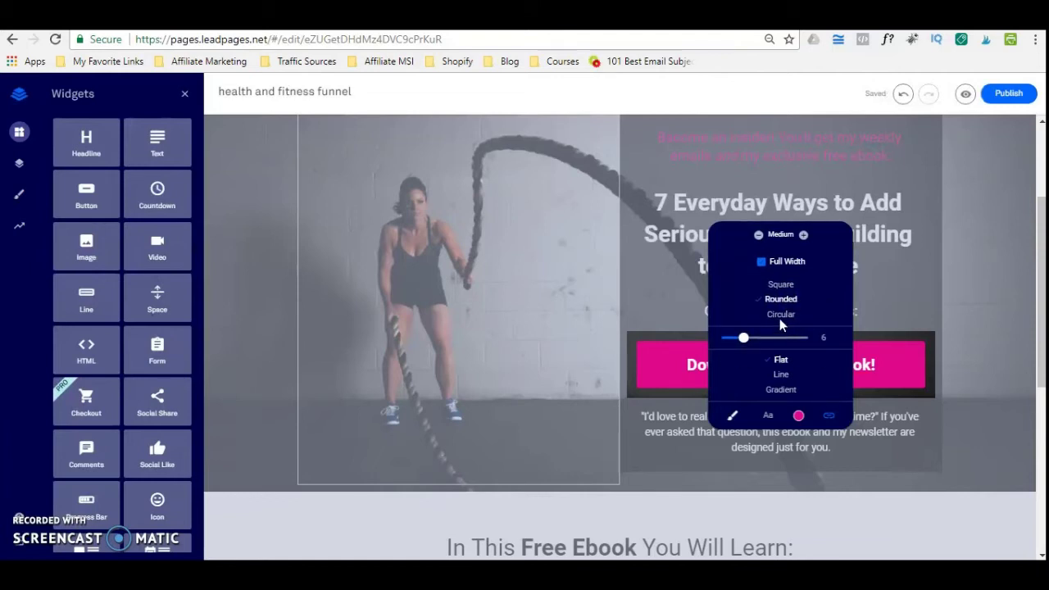
left_click(783, 318)
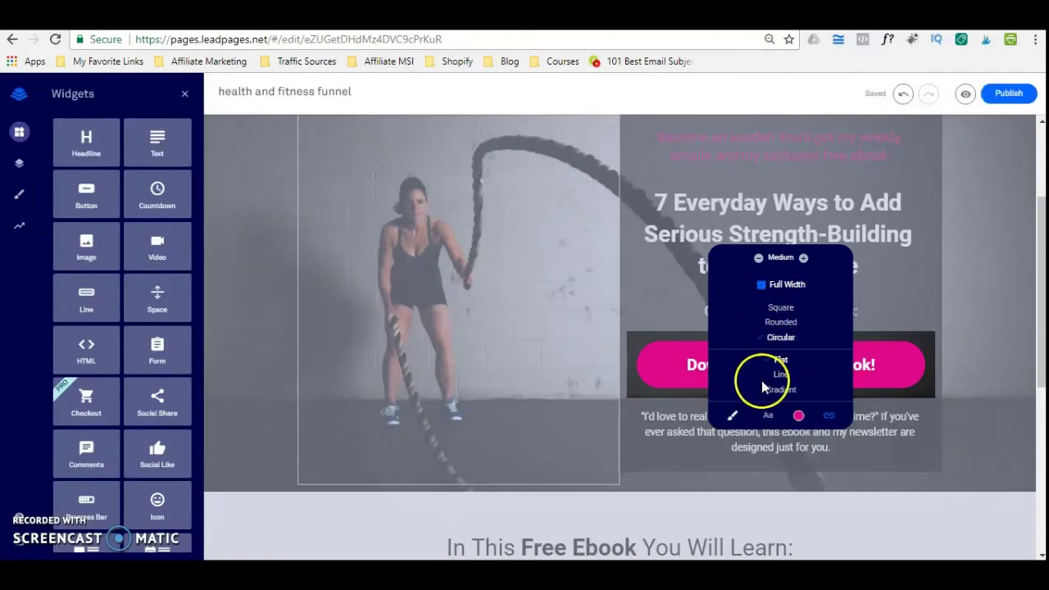
left_click(768, 420)
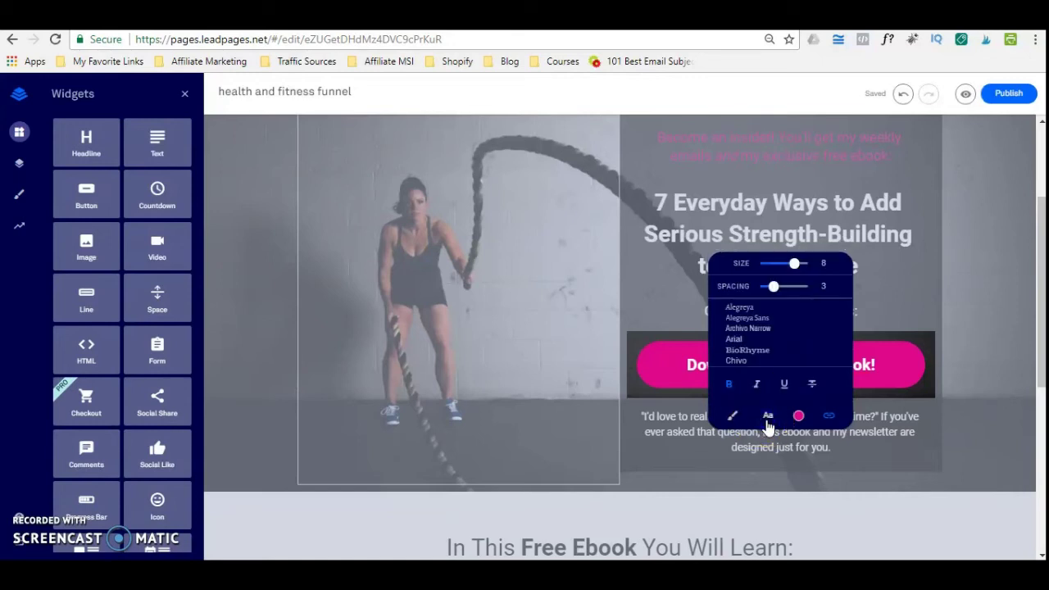
left_click(740, 344)
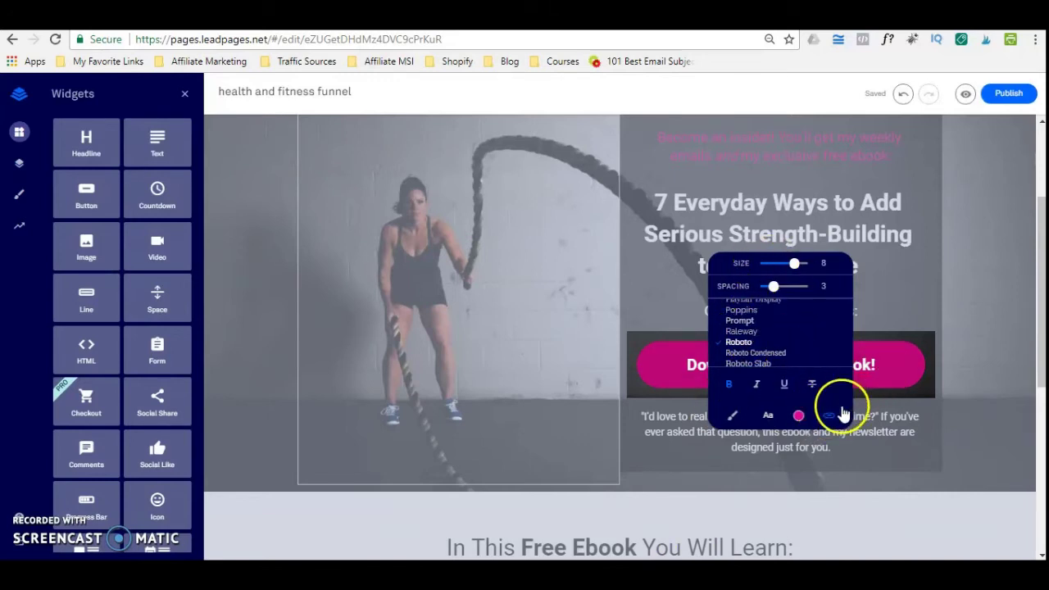
Open "My Leadbox 1", the pop-up linked to the hero button, for editing
left_click(829, 418)
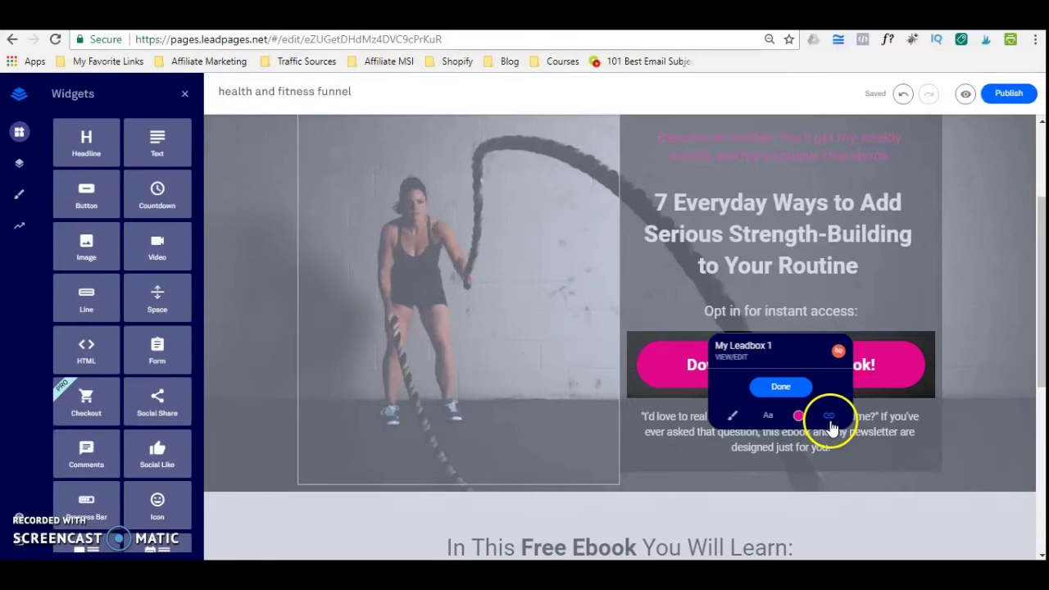
left_click(742, 353)
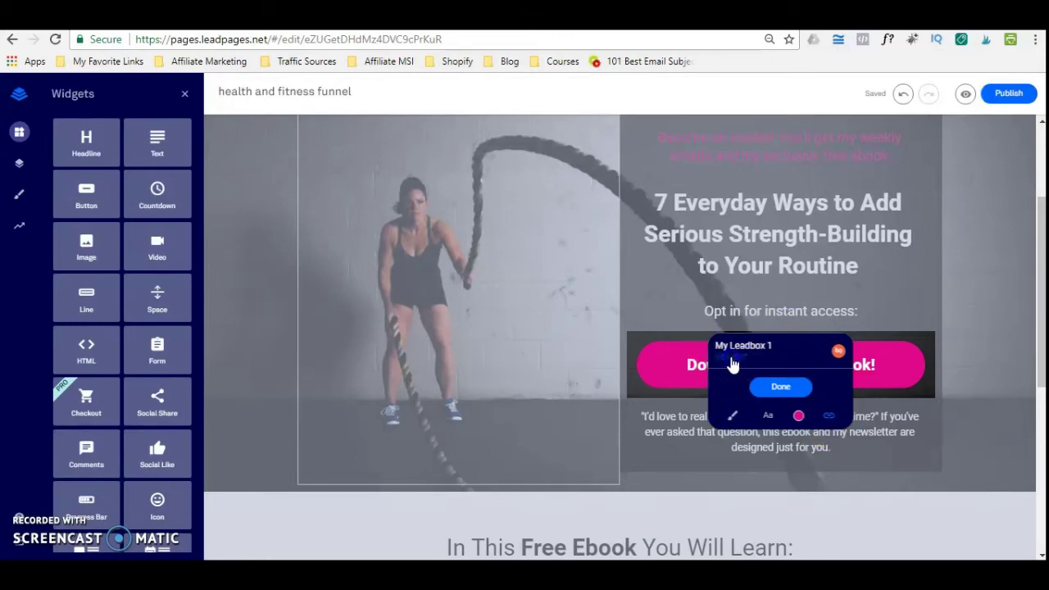
key("Return")
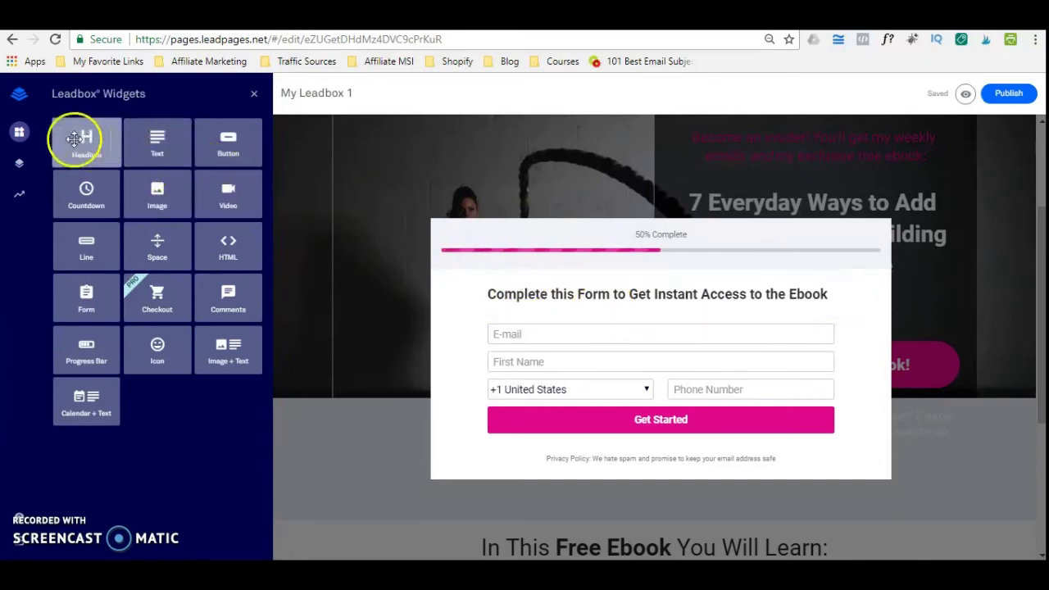
Add a Headline widget beside "Complete this Form to Get Instant Access to the Ebook" in the Leadbox, on its left
left_click_drag(247, 186, 500, 260)
left_click_drag(613, 286, 456, 271)
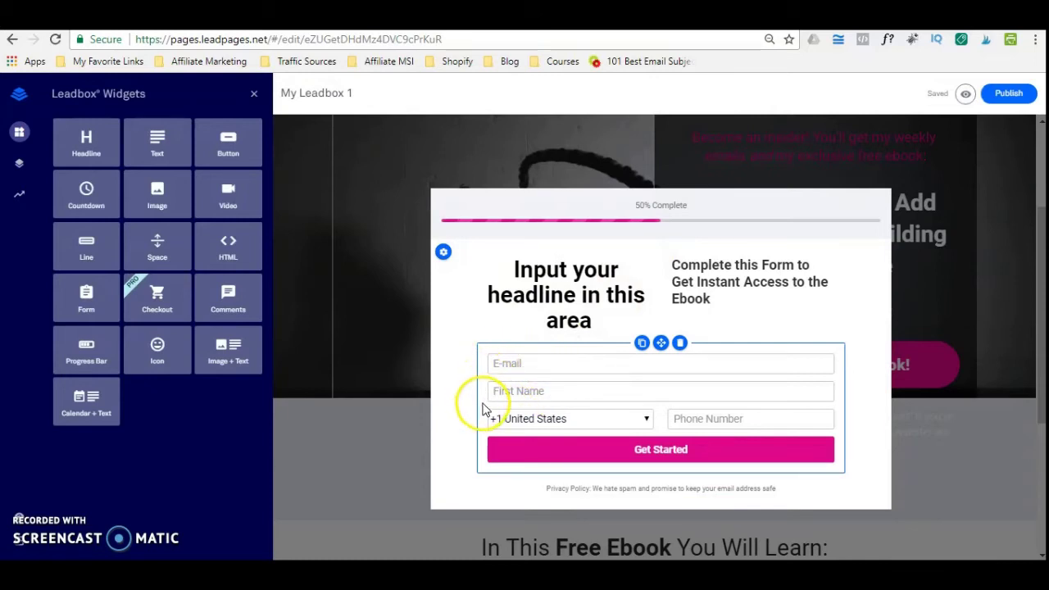
Try pink #e1098c and dark #222221 as the Leadbox body section's background colour, and set it back to white #ffffff
left_click(444, 255)
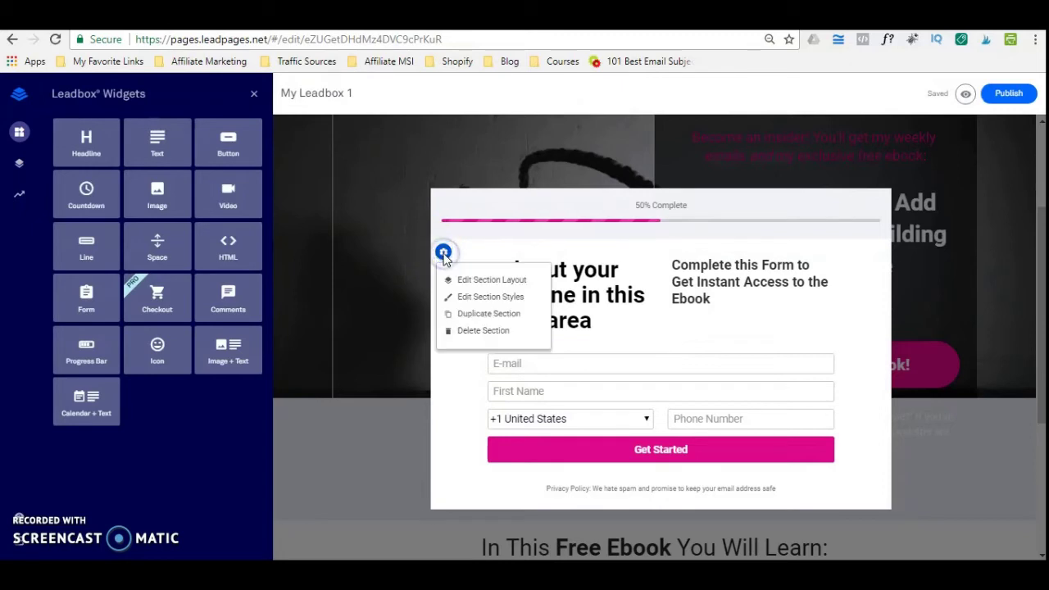
left_click(491, 297)
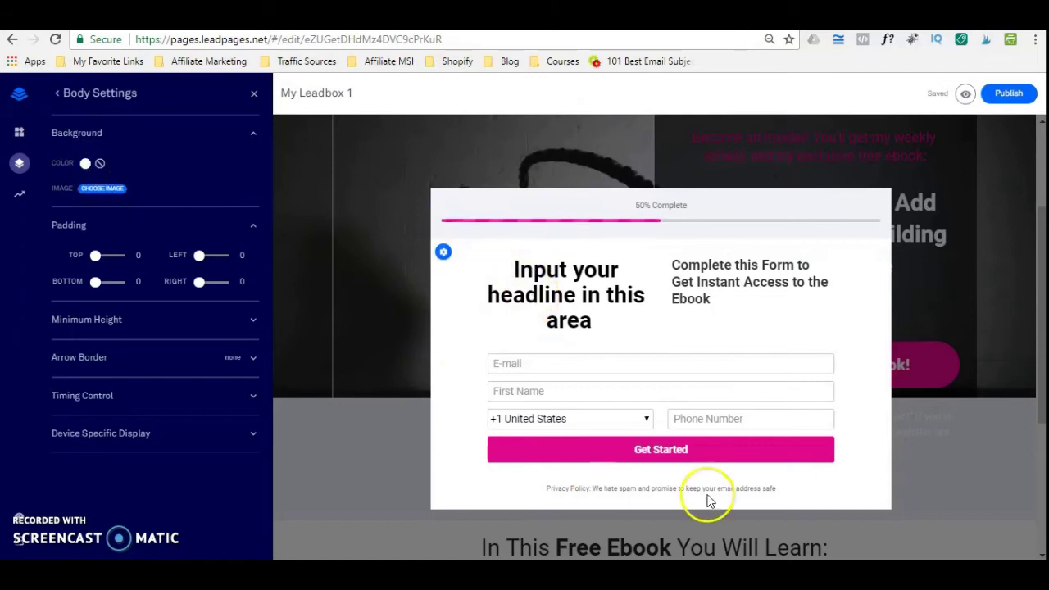
left_click(85, 166)
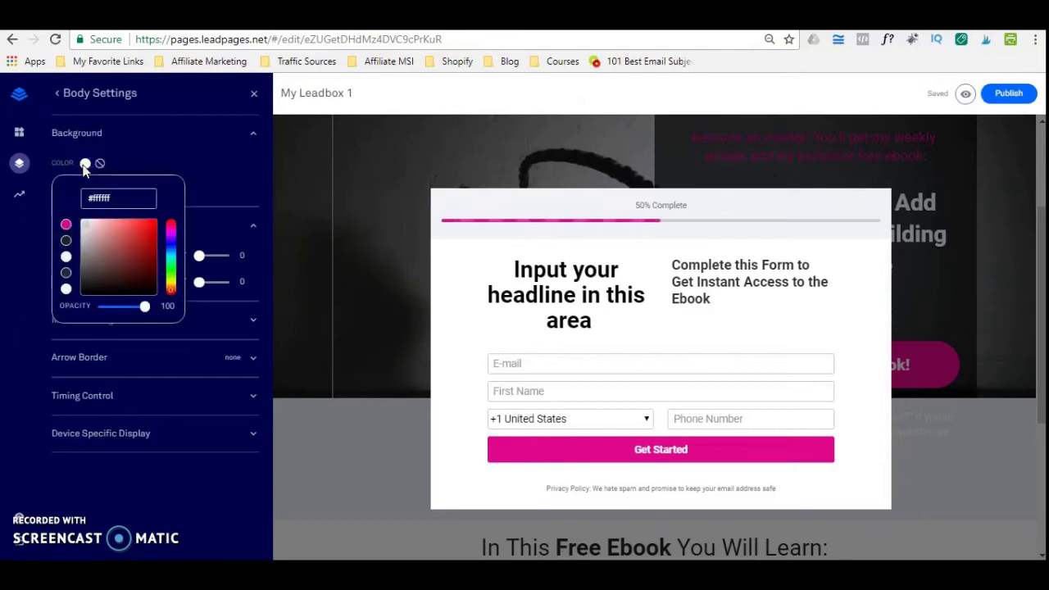
left_click(65, 227)
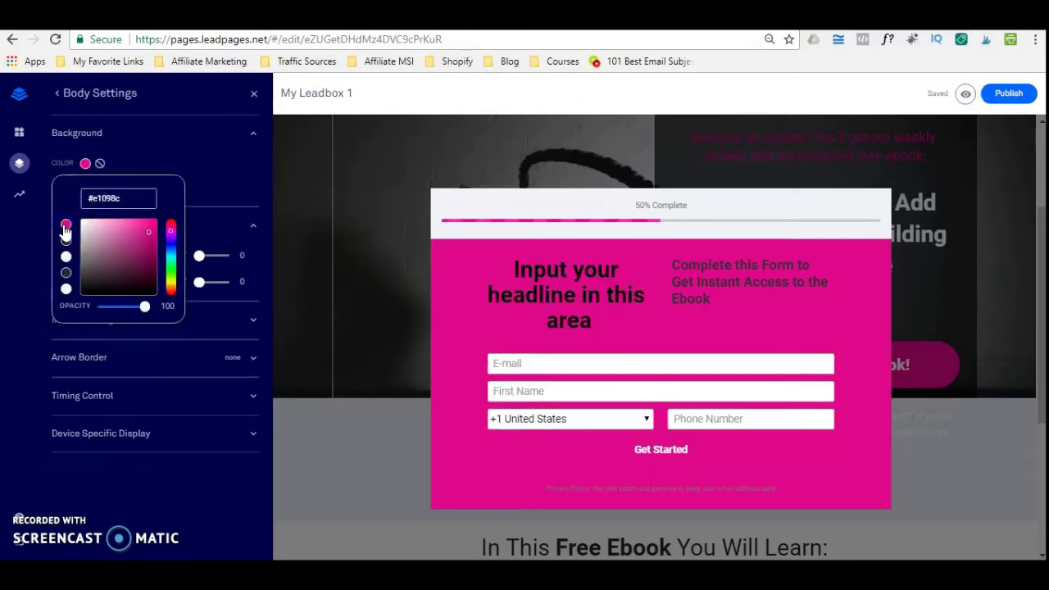
left_click(66, 241)
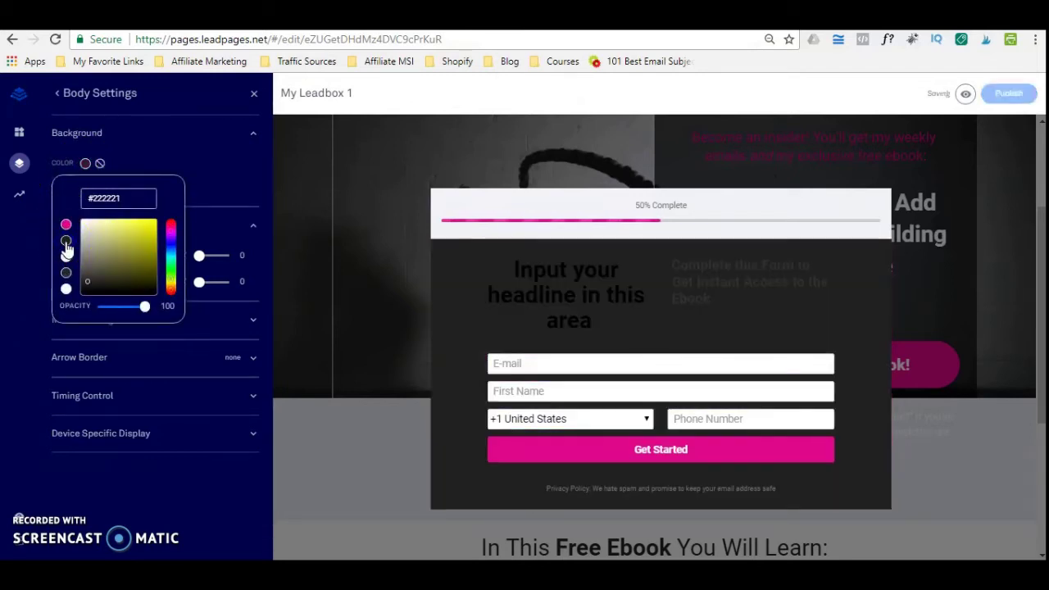
left_click(66, 291)
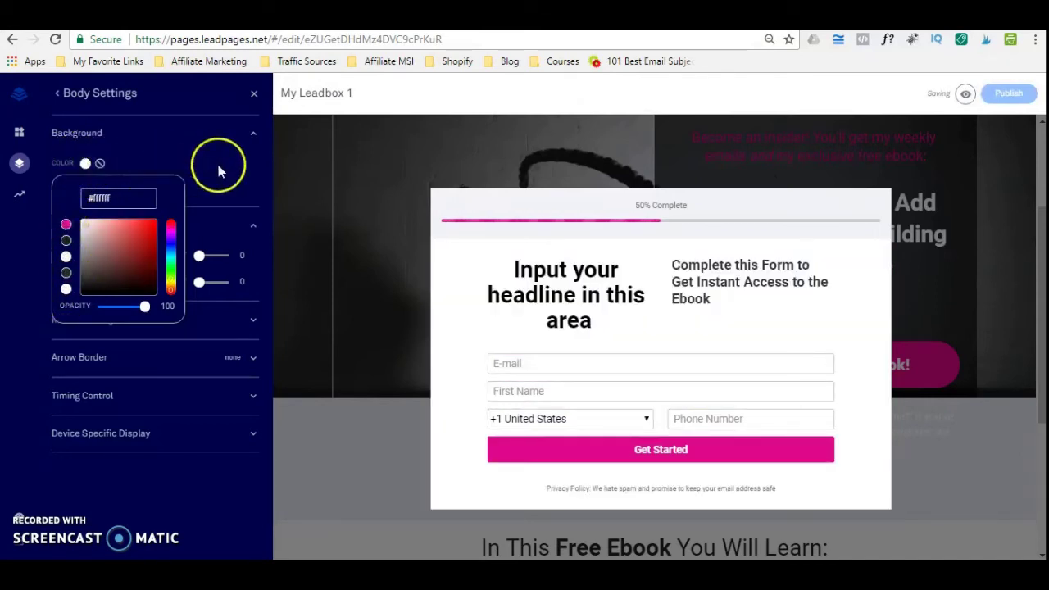
left_click(412, 236)
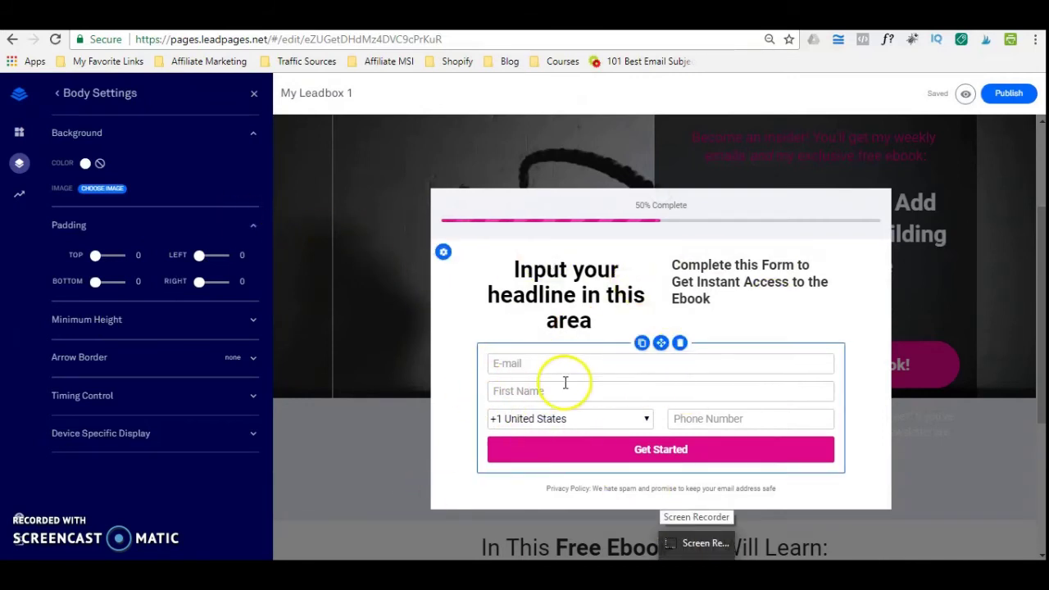
Set the Leadbox form's "Get Started" button to the Square shape
left_click(628, 451)
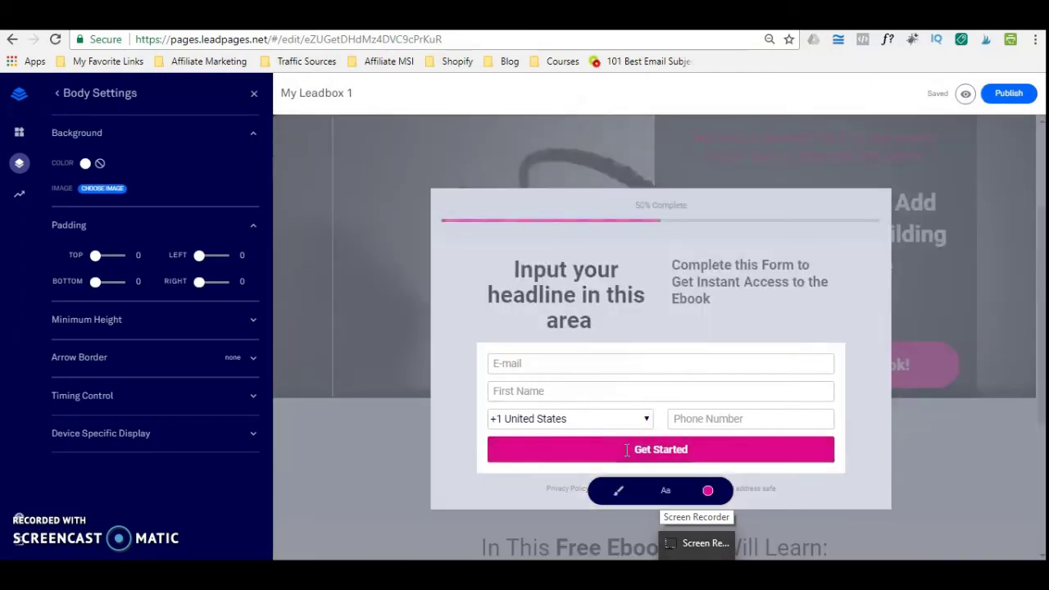
left_click(625, 501)
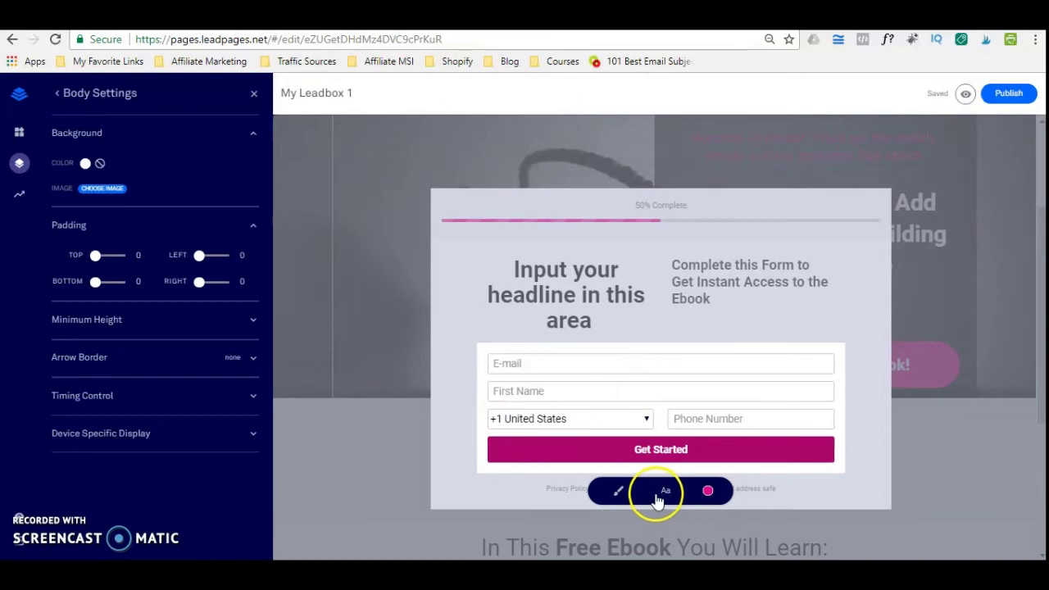
left_click(621, 492)
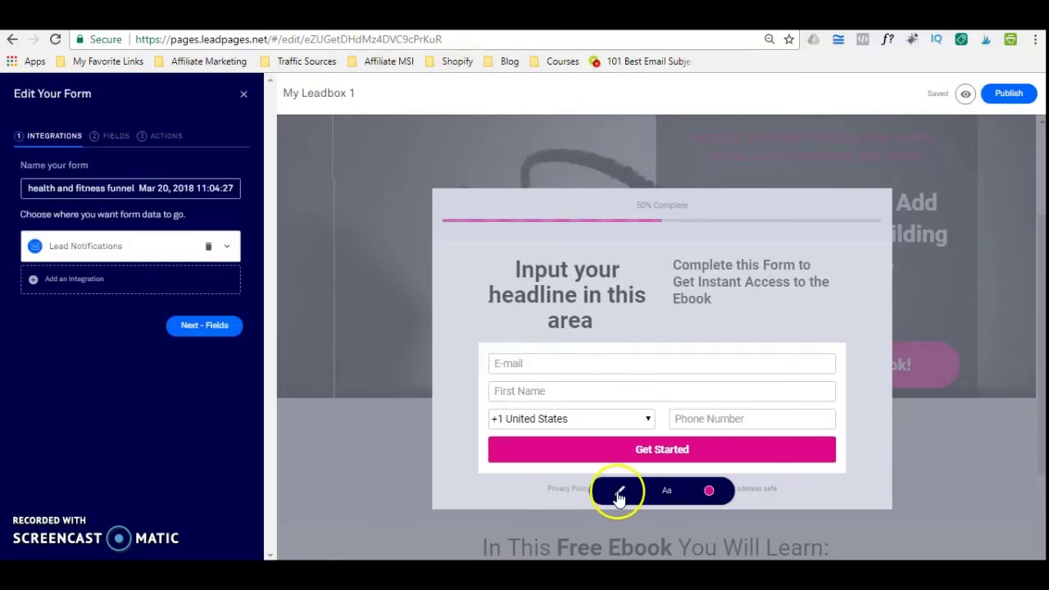
left_click(620, 494)
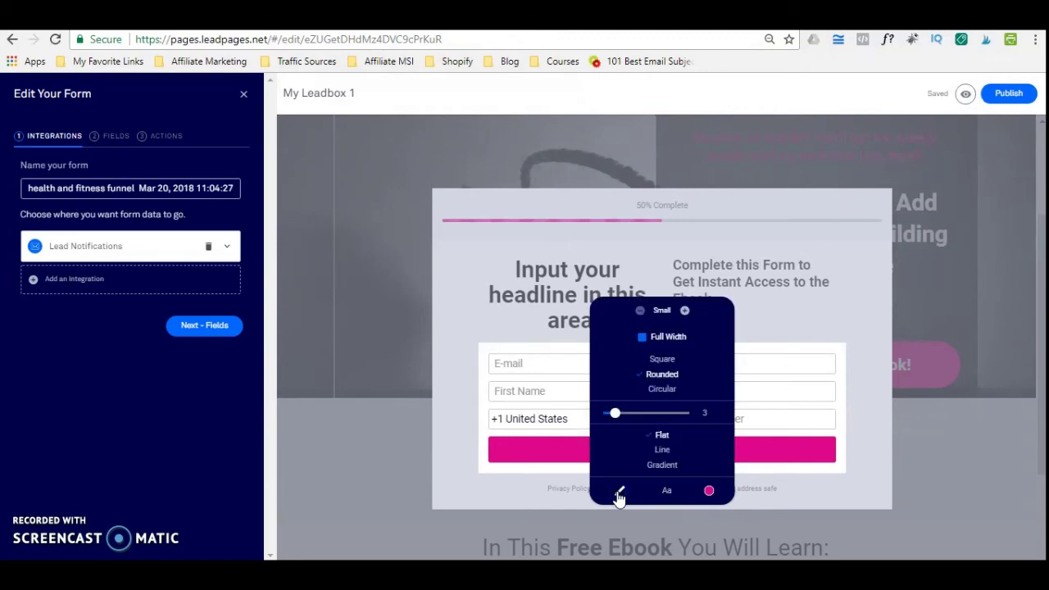
left_click(662, 390)
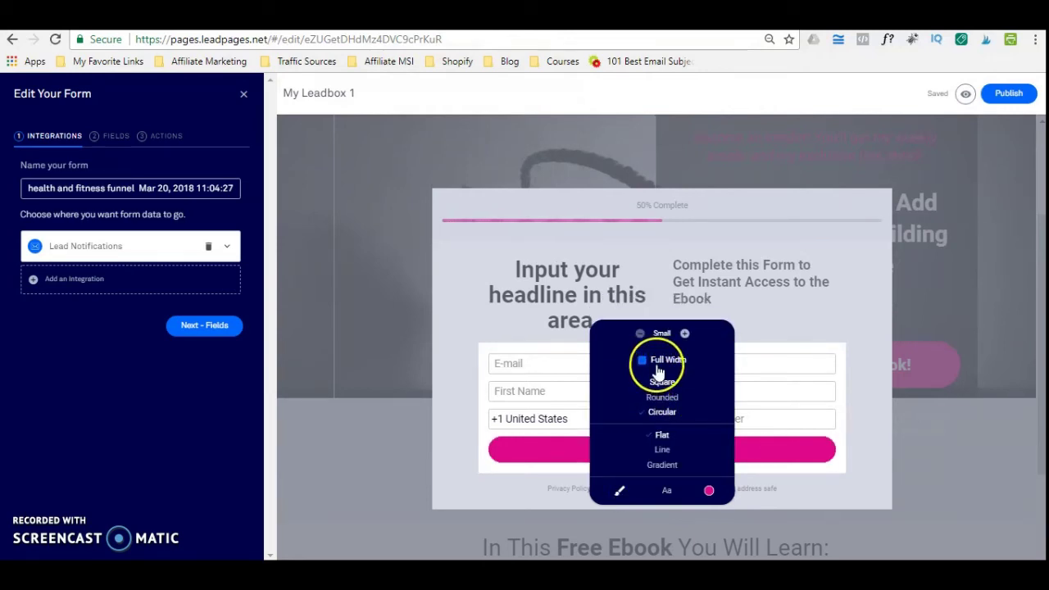
left_click(662, 398)
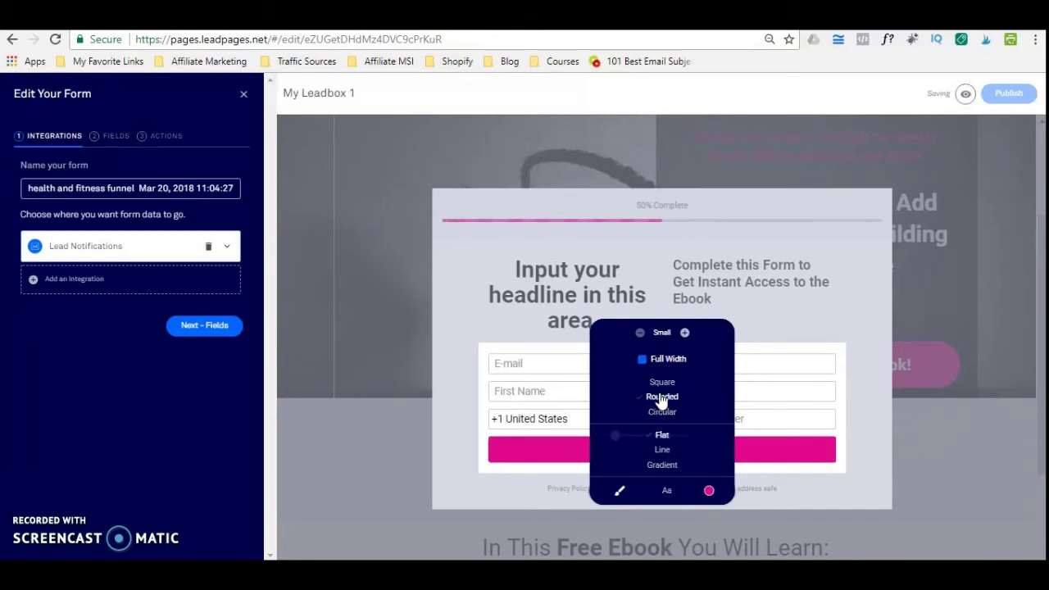
left_click(663, 361)
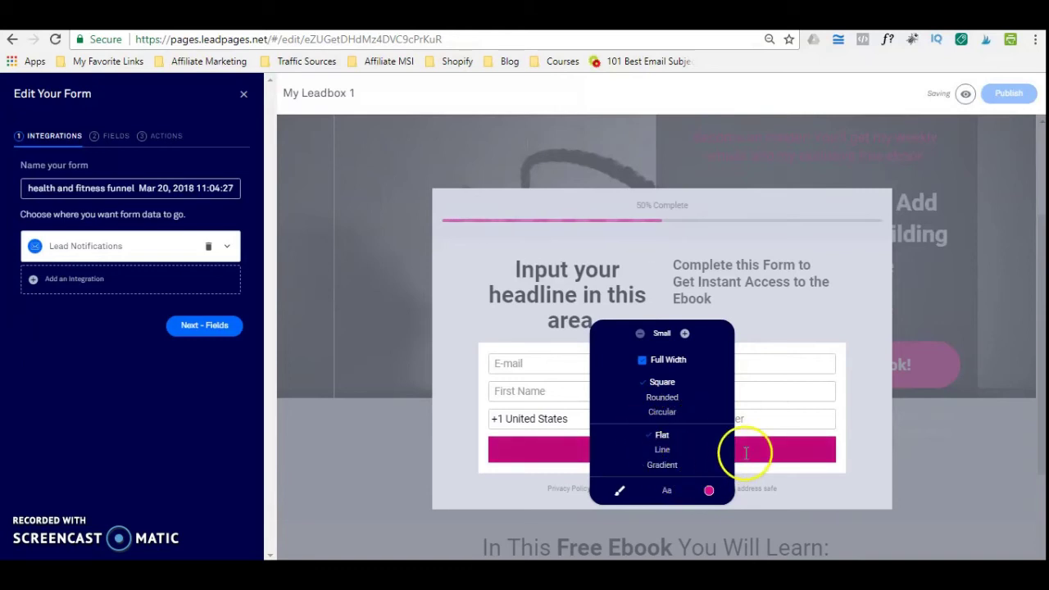
Look over the font and background colour options of the "Get Started" button, and return to the form
left_click(666, 492)
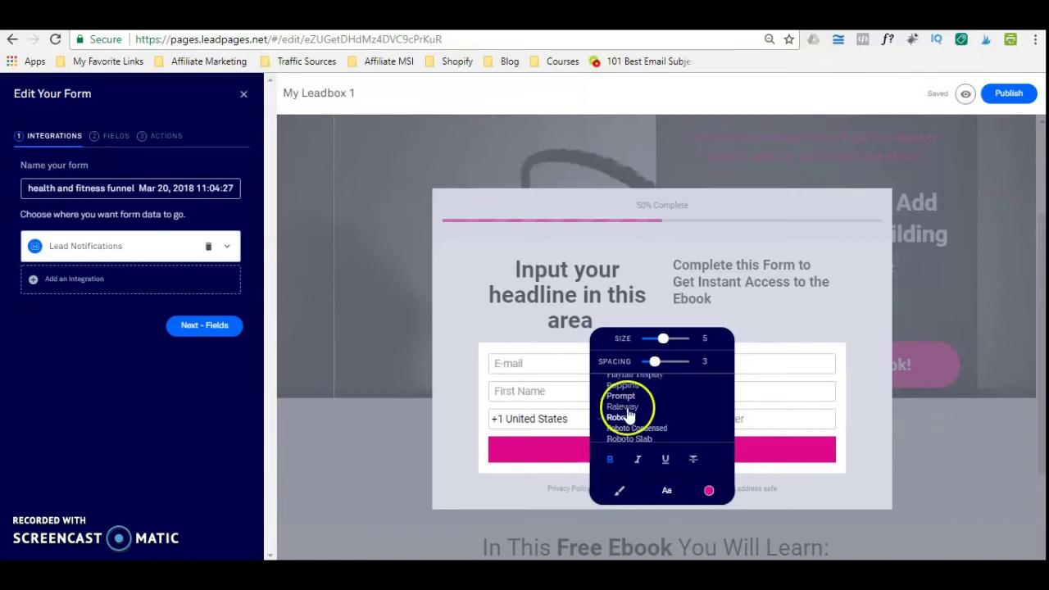
left_click(709, 490)
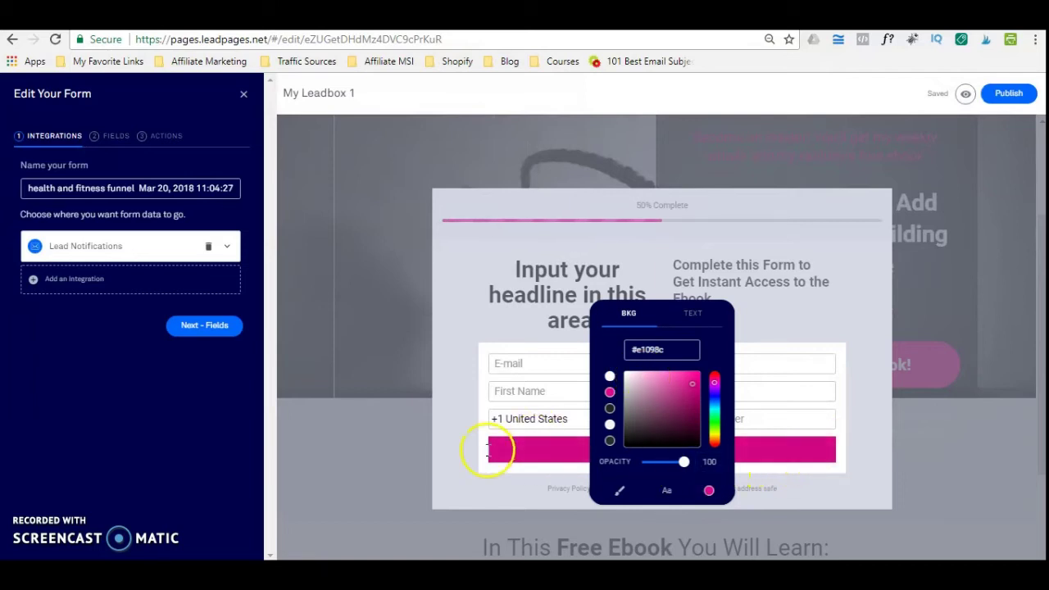
left_click(480, 418)
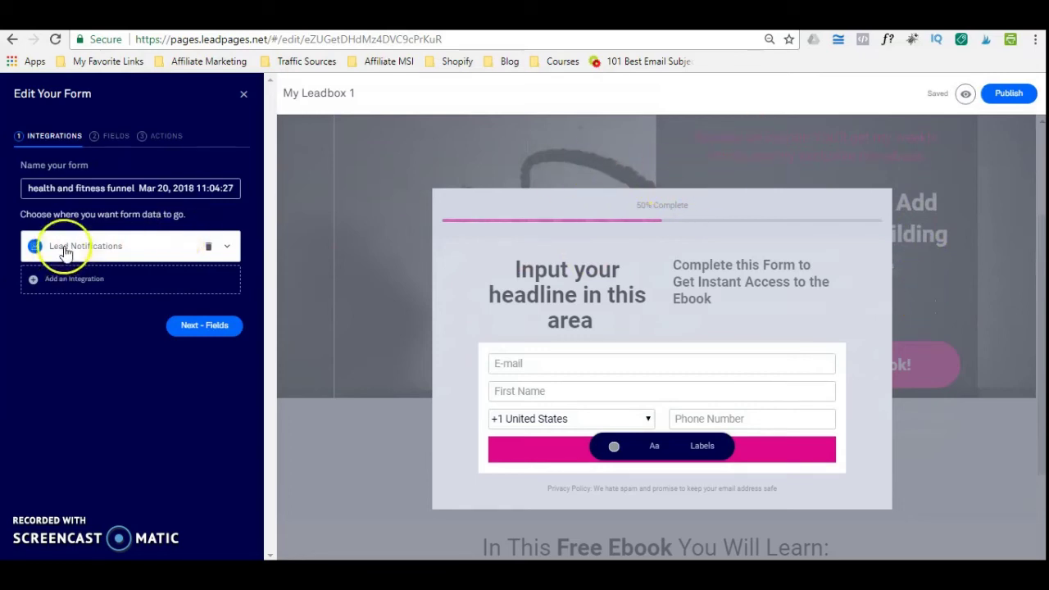
Check the recipient e-mail list in the form's Lead Notifications integration
left_click(225, 248)
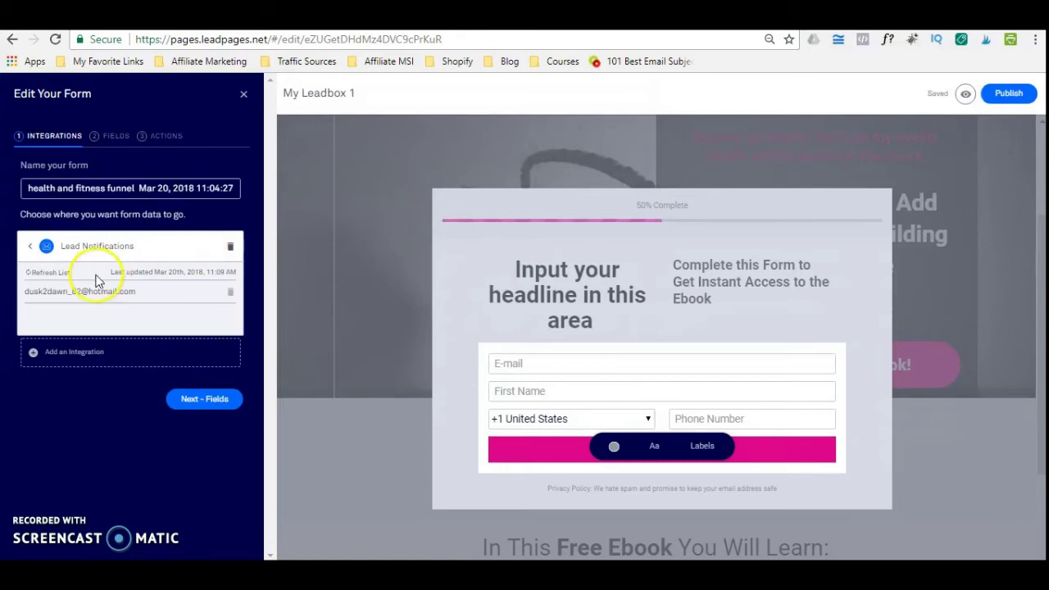
left_click(47, 246)
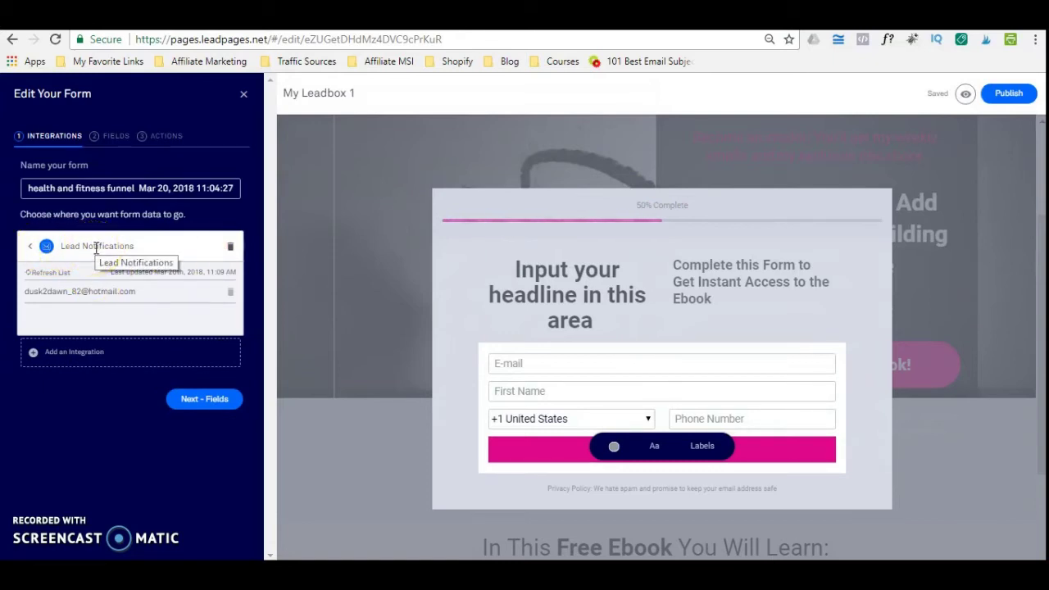
left_click(51, 275)
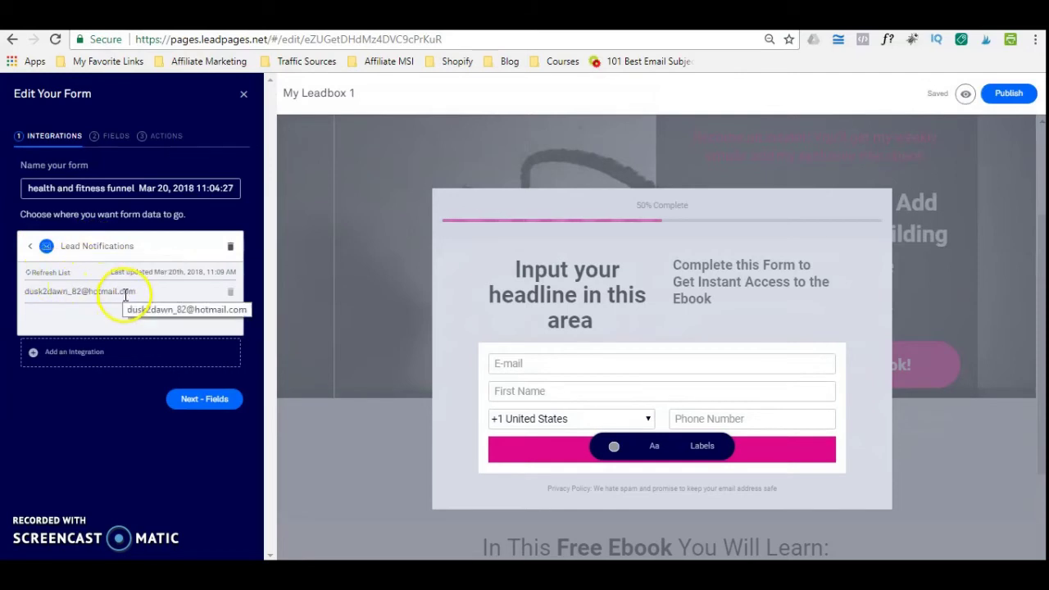
Review the recipient list of the Lead Notifications integration again, and collapse it
left_click(121, 246)
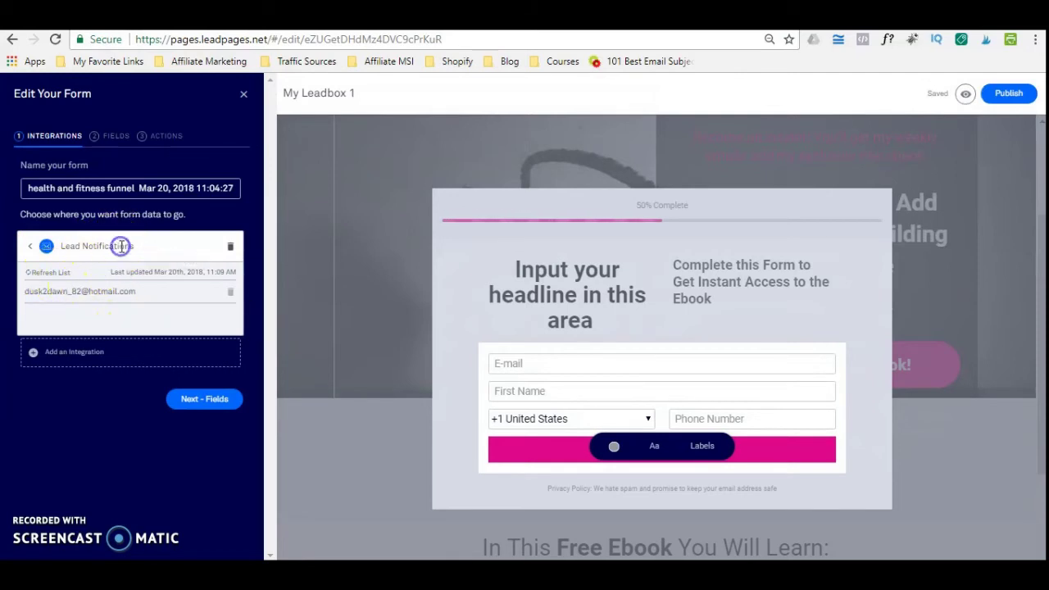
left_click(32, 246)
left_click(71, 250)
left_click(123, 190)
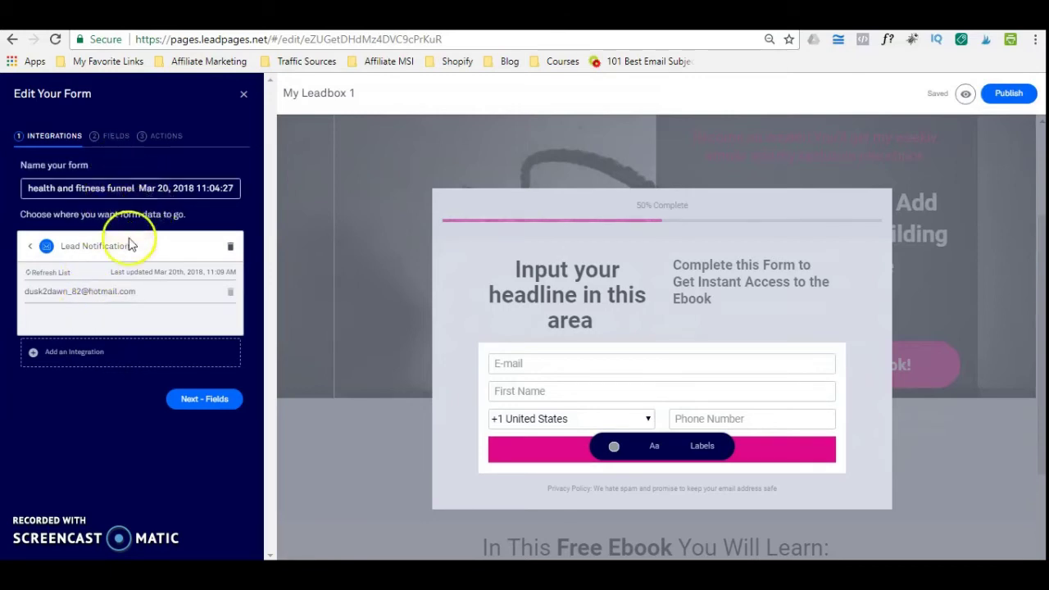
left_click(30, 246)
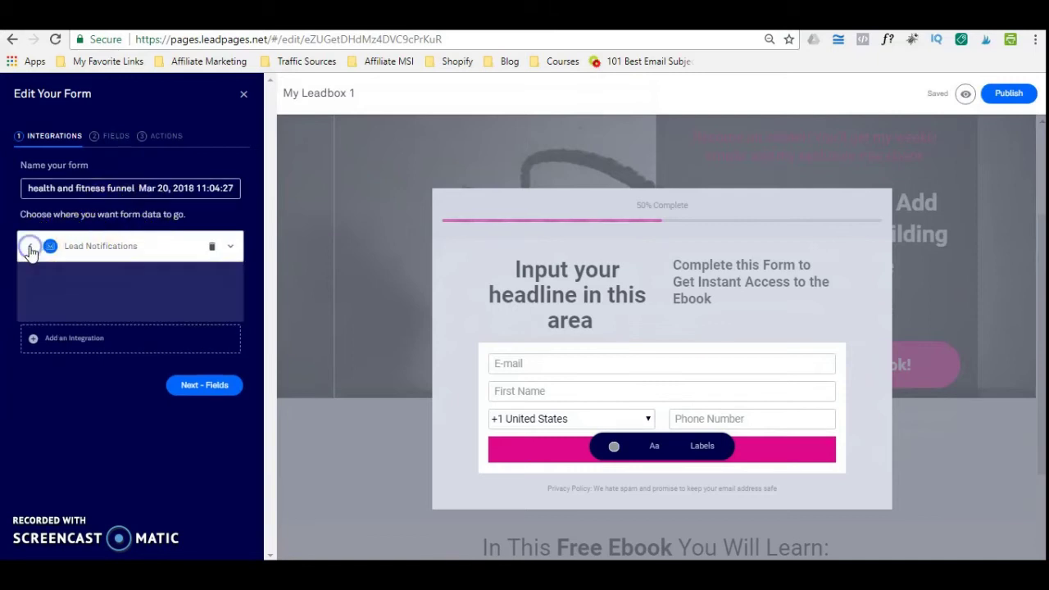
left_click(78, 246)
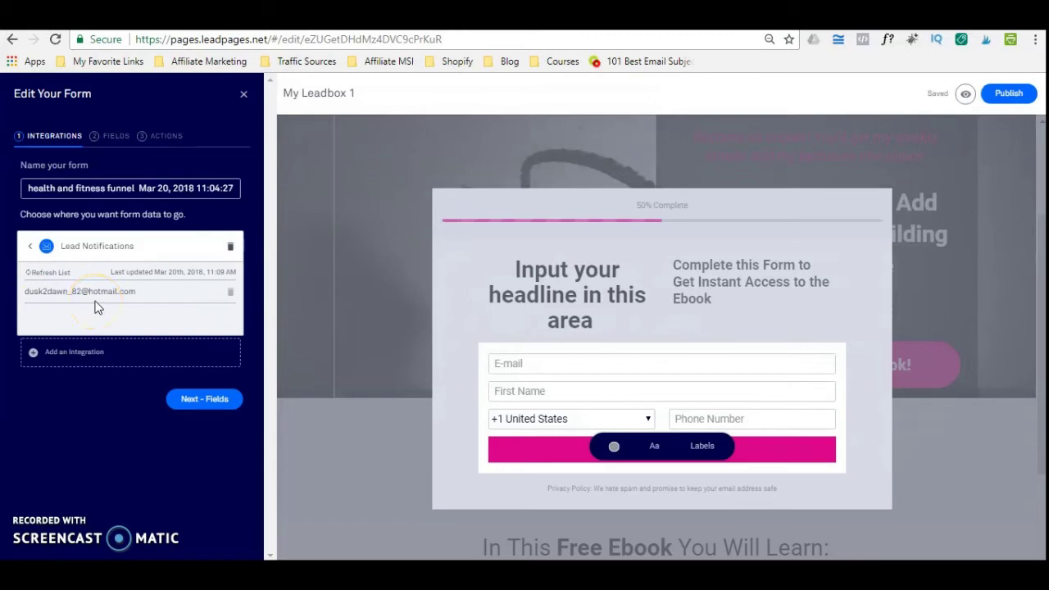
left_click(33, 250)
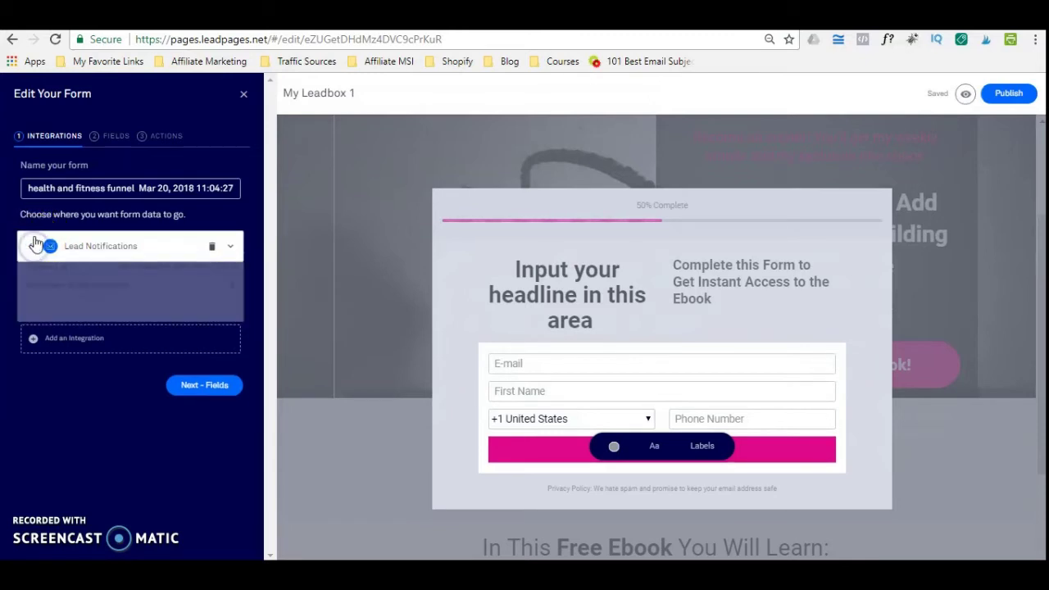
Look over the form's visitor destination and lead magnet options, and return to its integrations
left_click(159, 137)
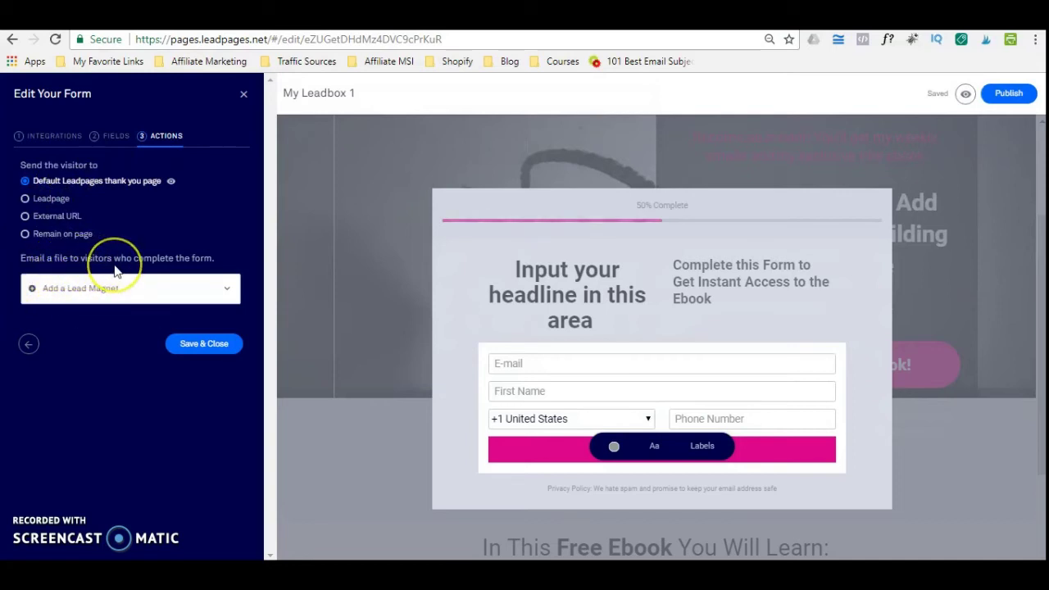
left_click(63, 293)
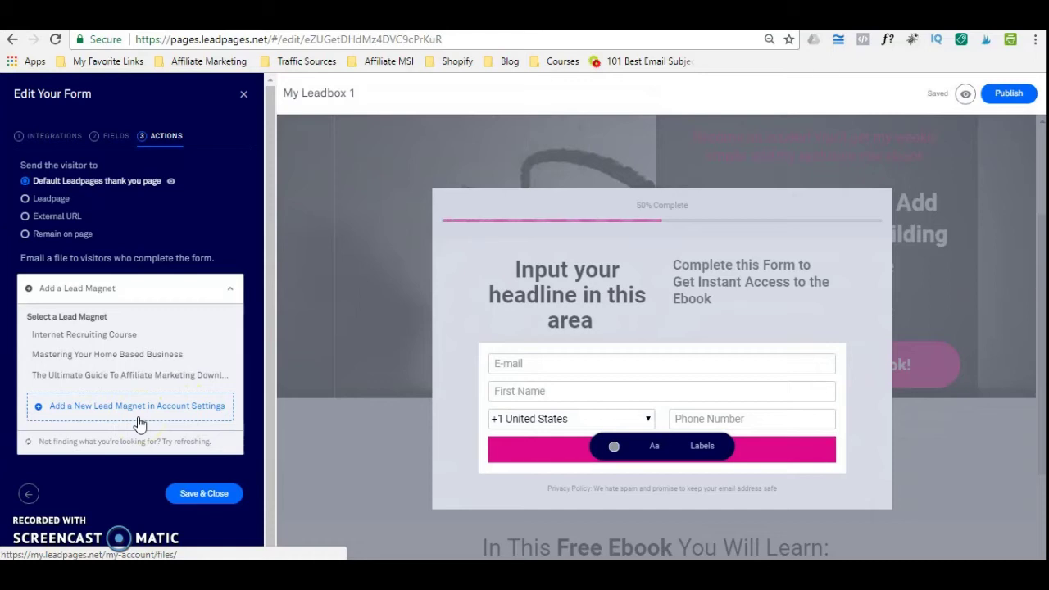
left_click(226, 289)
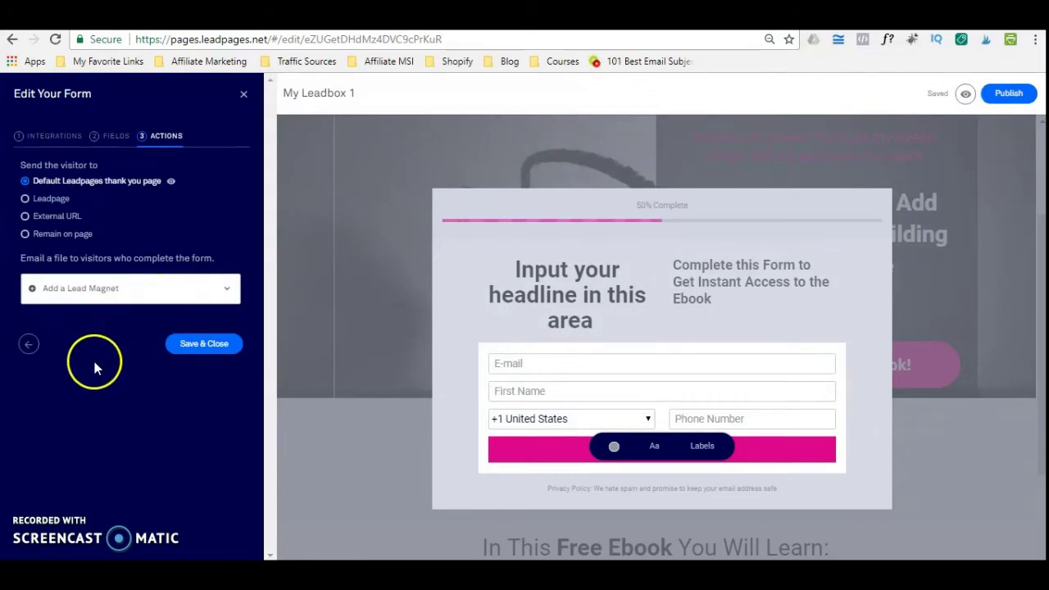
left_click(36, 146)
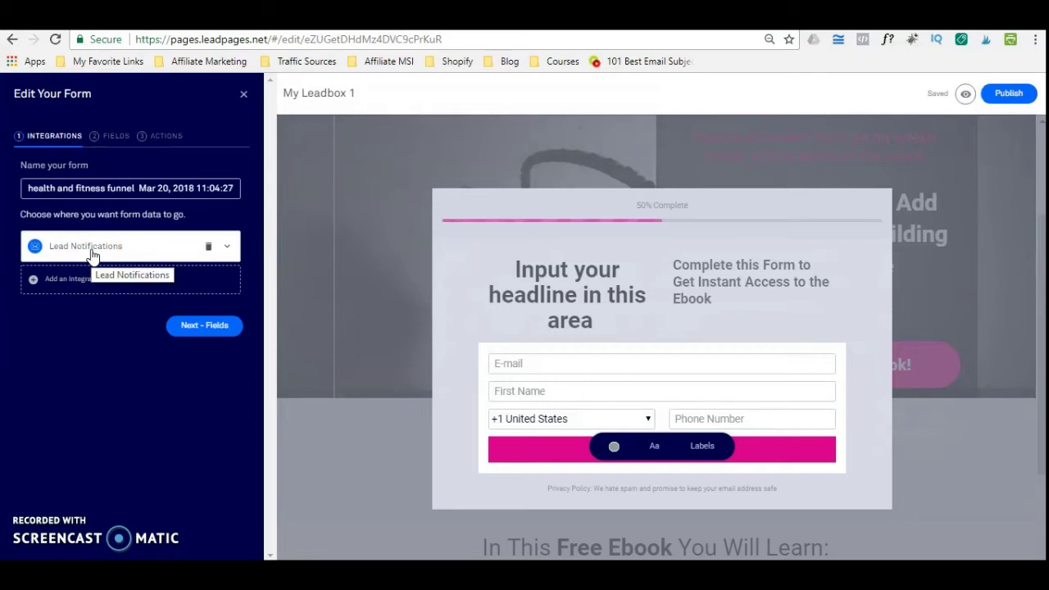
left_click(88, 253)
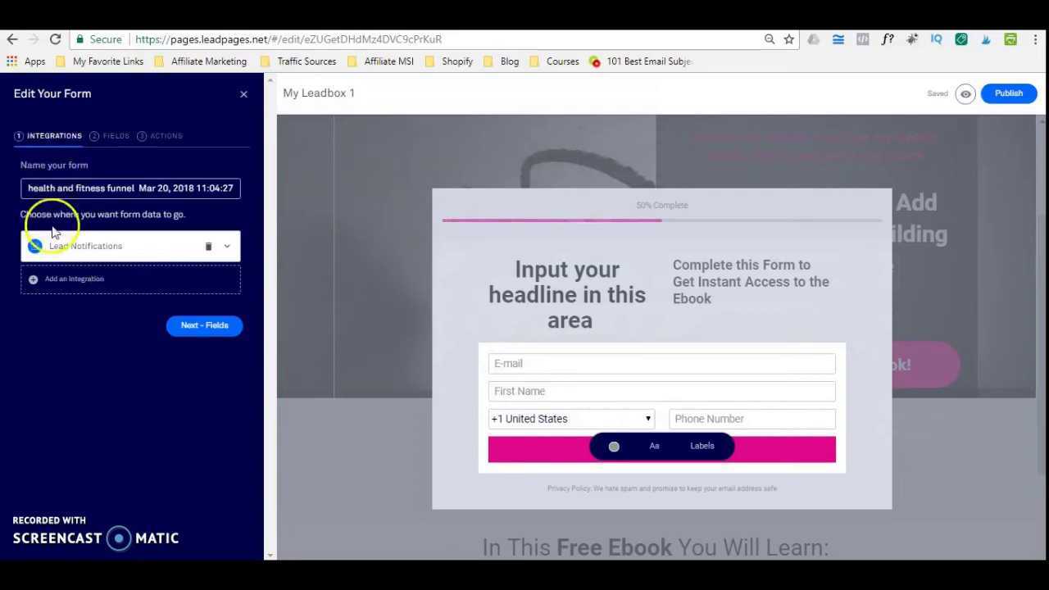
Browse the additional e-mail marketing services that can be integrated with the form
left_click(48, 286)
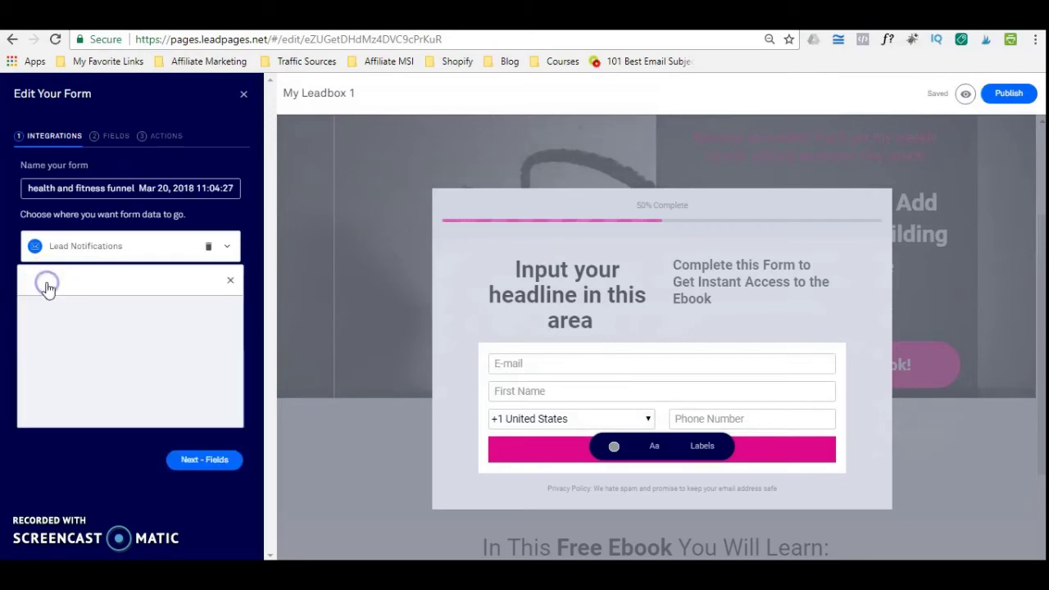
left_click(71, 405)
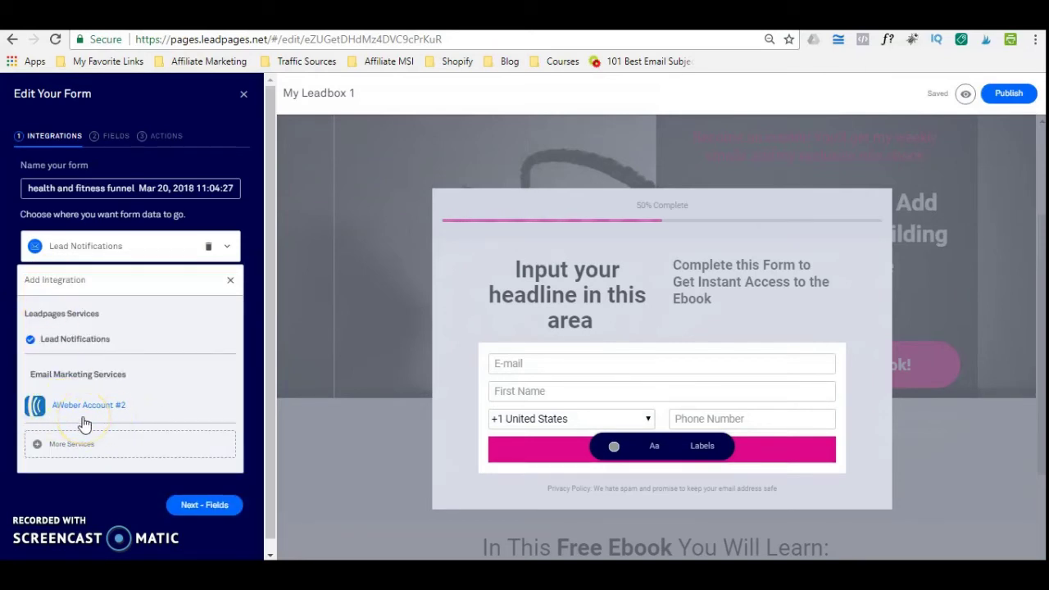
left_click(62, 456)
left_click(61, 450)
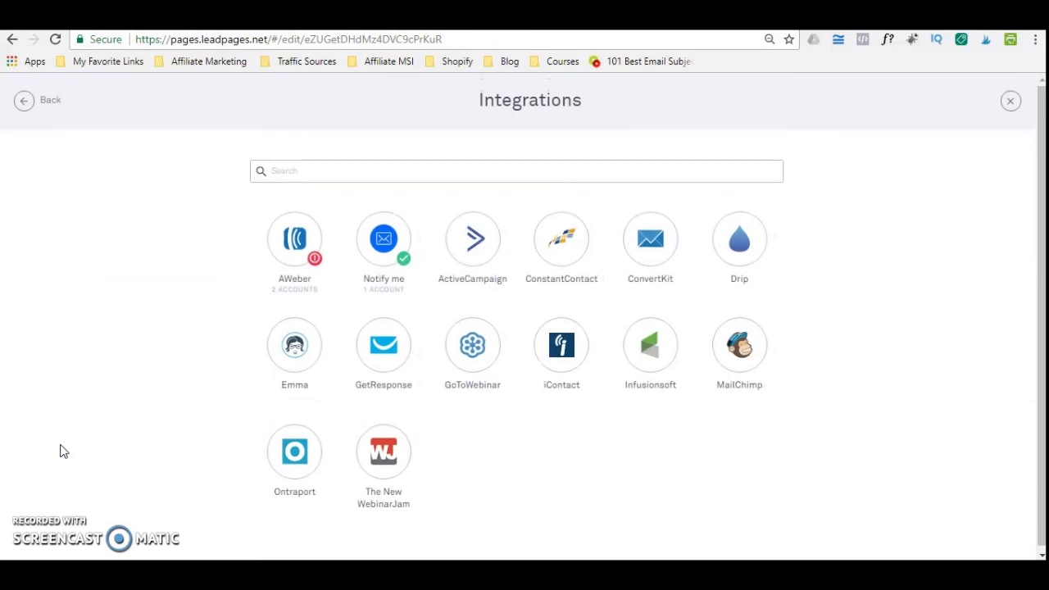
Examine MailChimp's API key and account name connection settings and the API key help, and leave without connecting
left_click(740, 361)
left_click(404, 248)
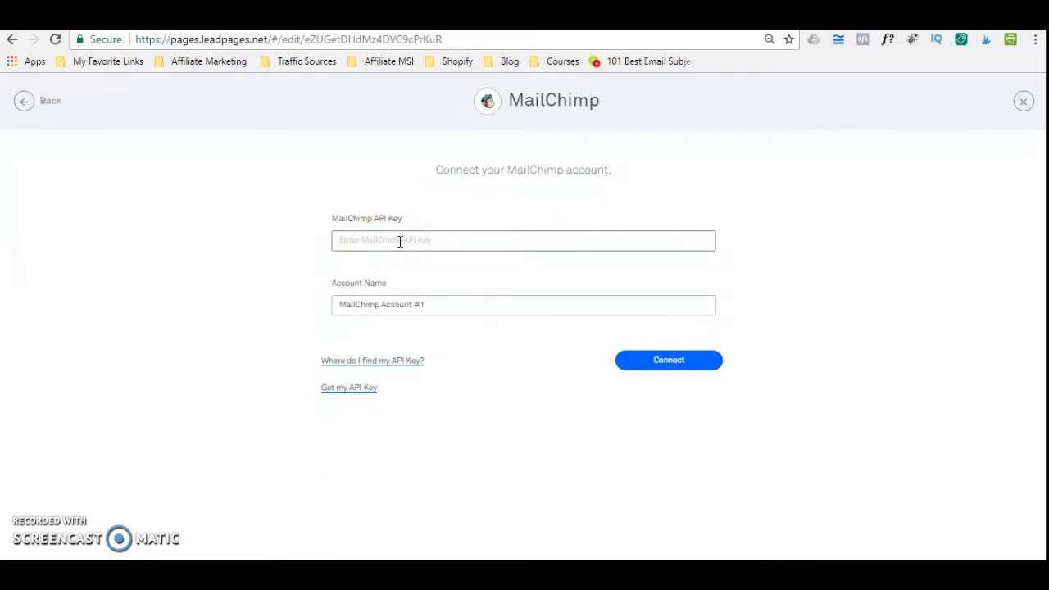
mouse_move(355, 367)
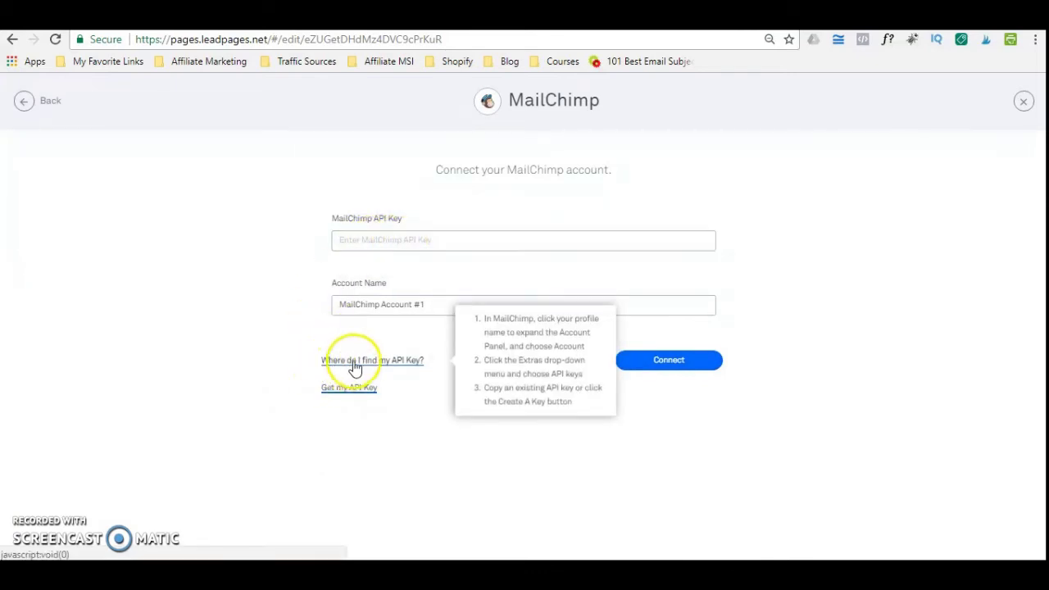
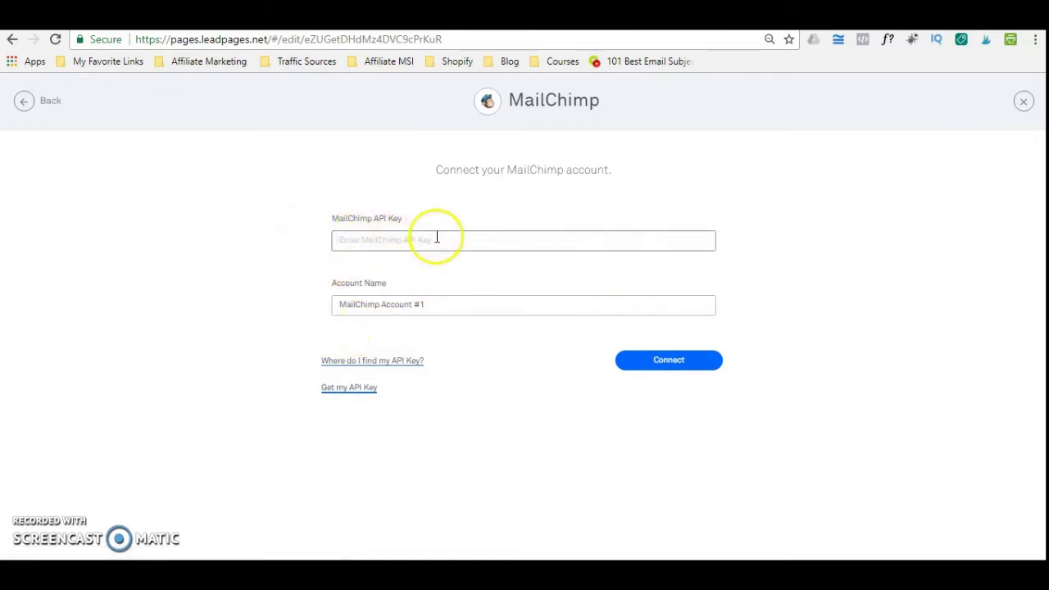
left_click(340, 303)
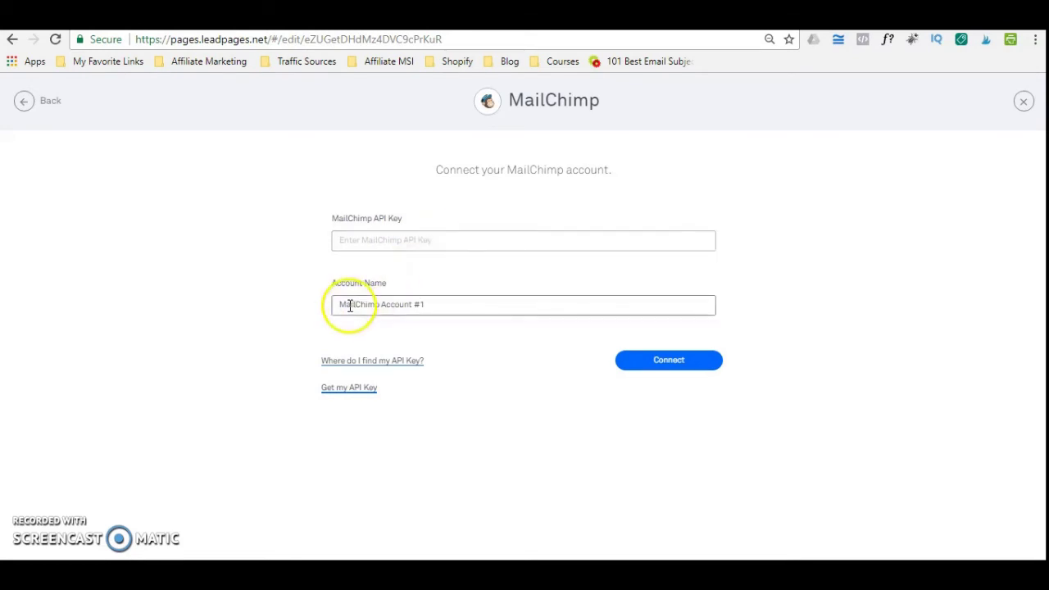
left_click(425, 306)
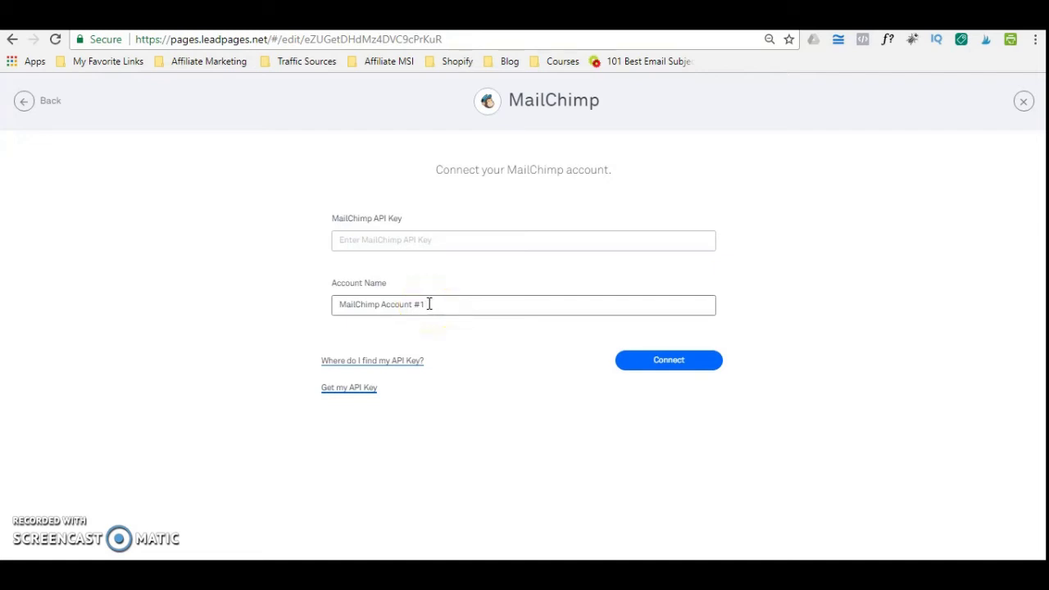
mouse_move(426, 306)
left_mouse_down()
mouse_move(335, 304)
mouse_move(416, 305)
left_mouse_up()
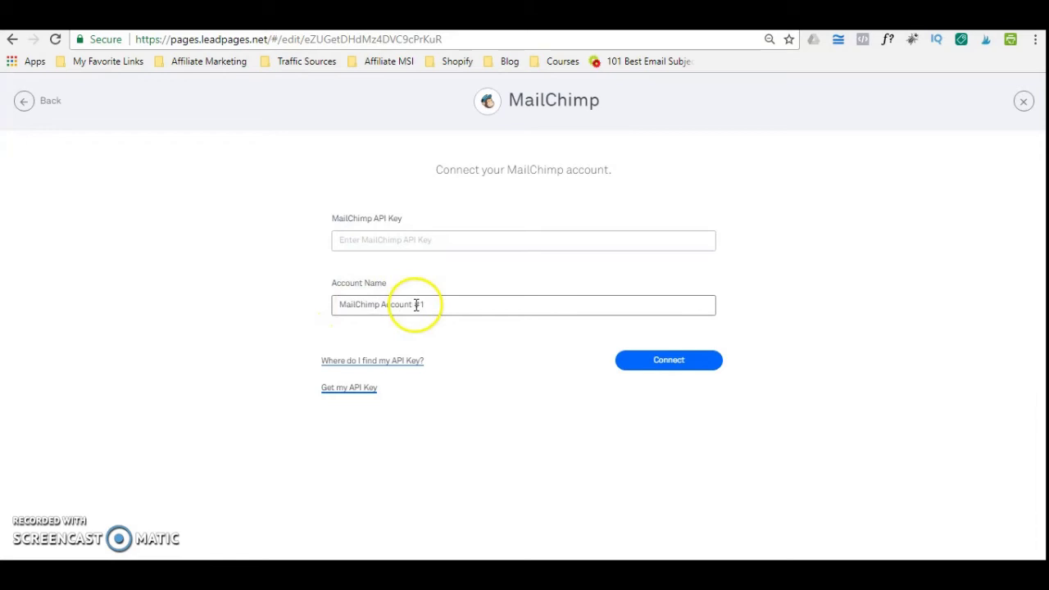
left_click(662, 372)
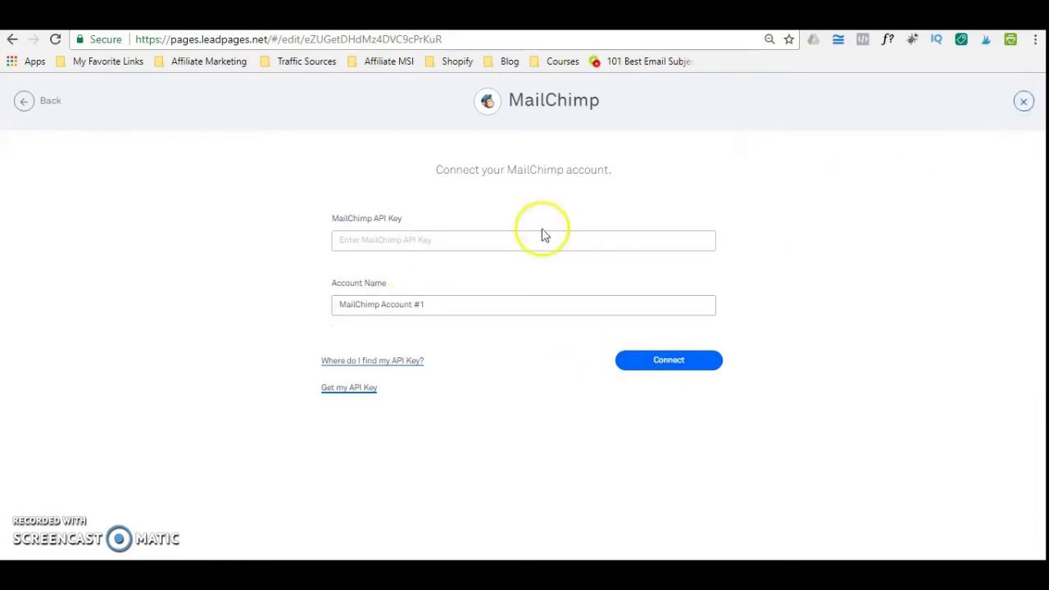
key("Escape")
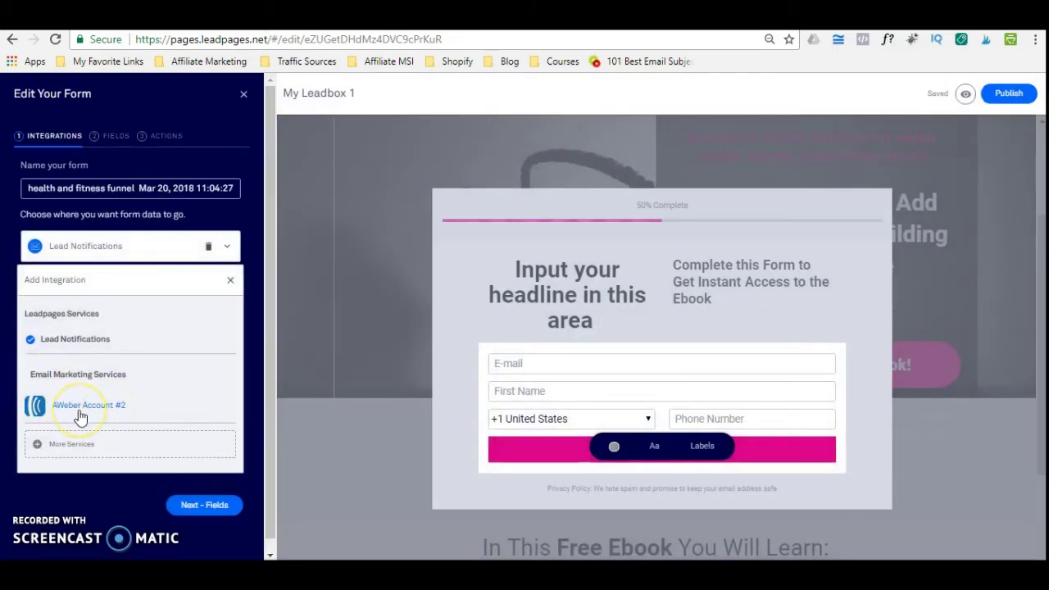
Add AWeber Account #2 as a form integration with the Email Marketing list as its destination
left_click(79, 412)
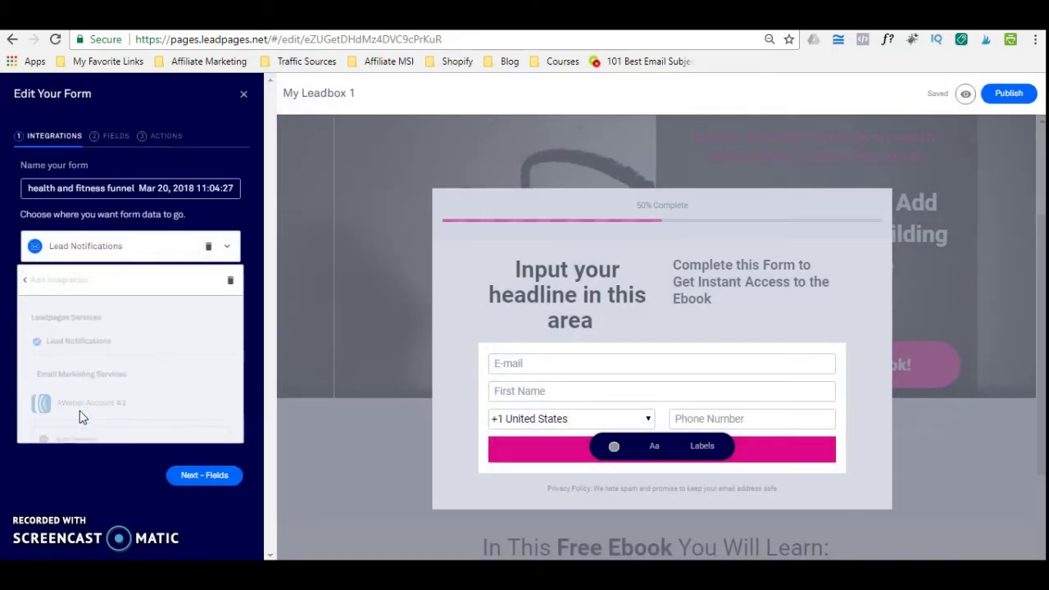
left_click(37, 305)
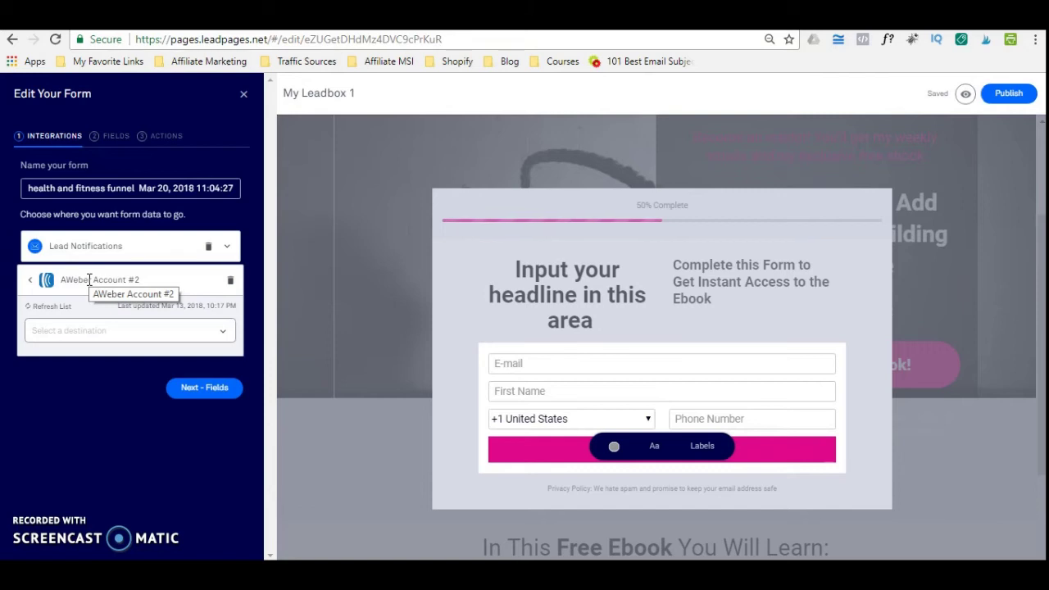
left_click(49, 313)
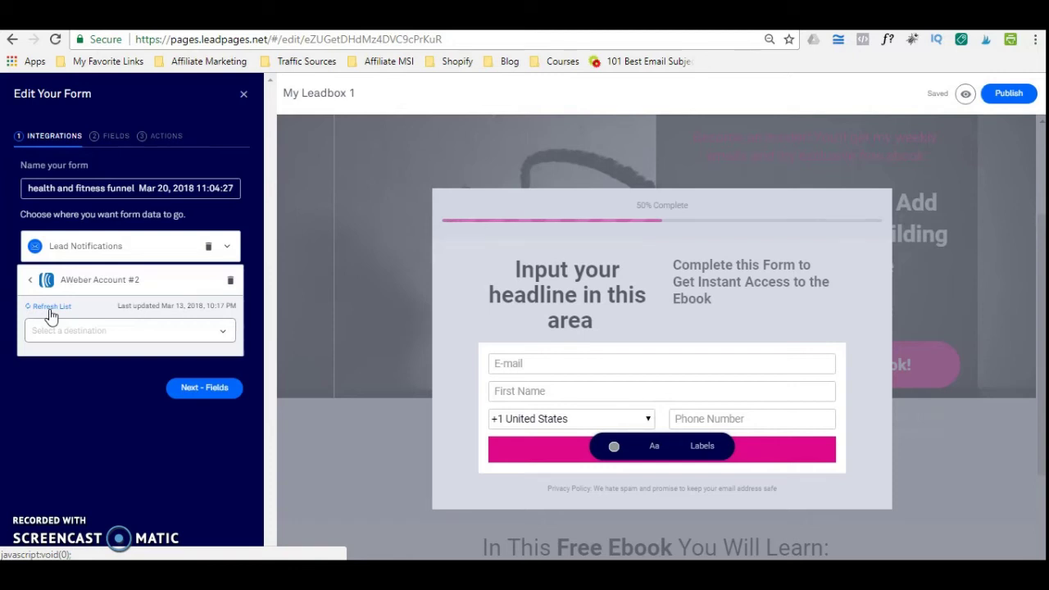
left_click(46, 314)
left_click(220, 330)
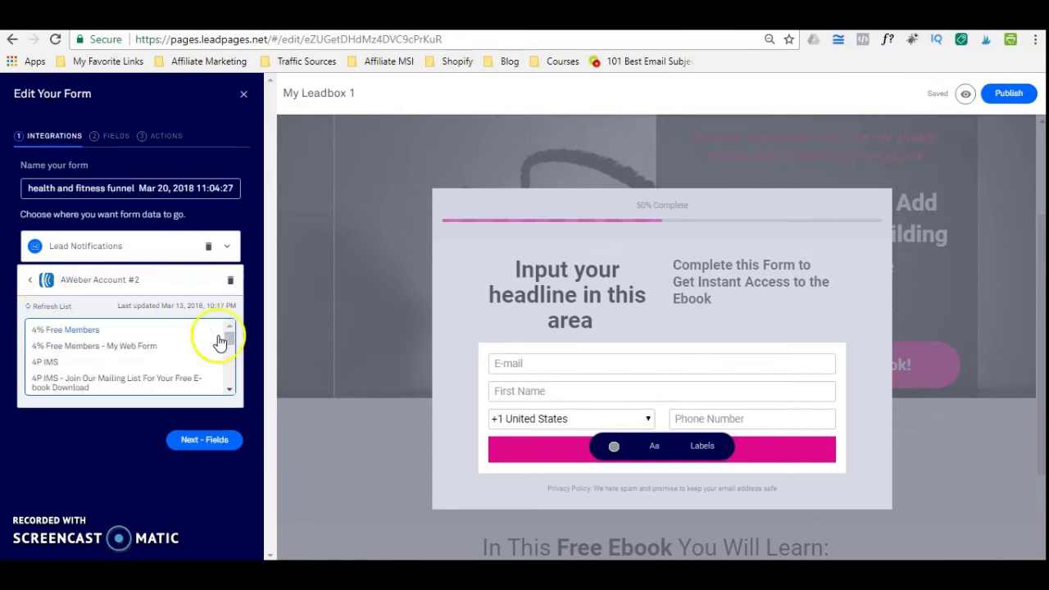
left_click(228, 340)
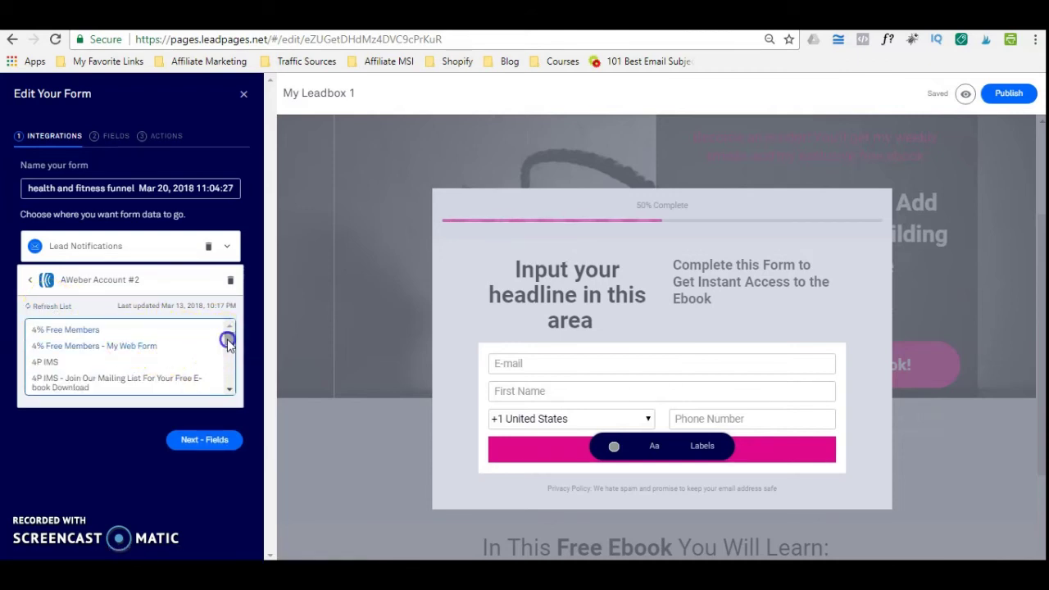
left_click_drag(228, 346, 230, 354)
left_click(63, 370)
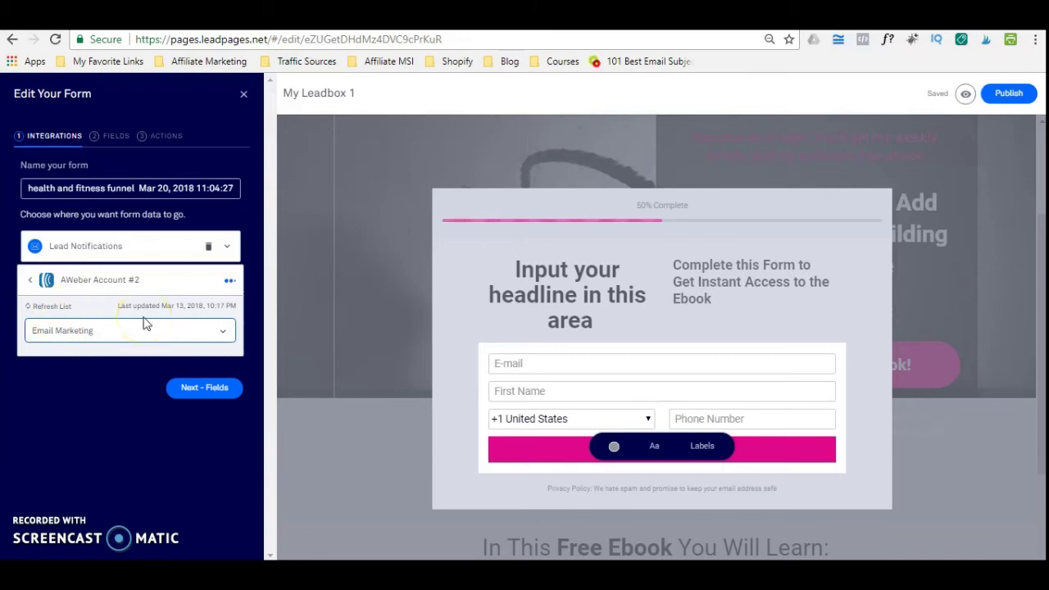
left_click(232, 283)
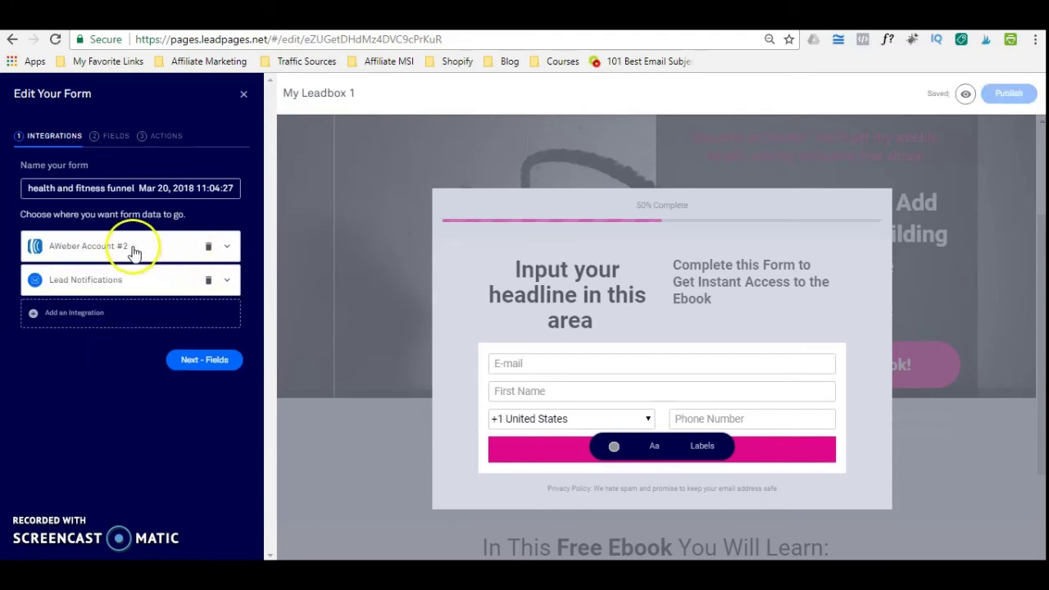
Delete the Lead Notifications integration from the form and confirm the deletion
left_click(209, 283)
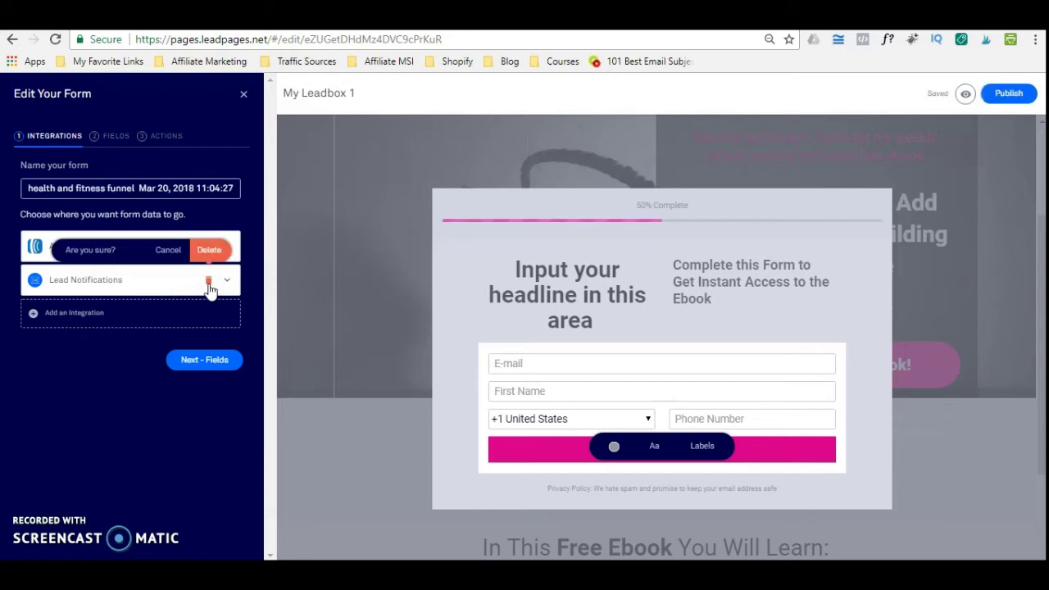
left_click(209, 250)
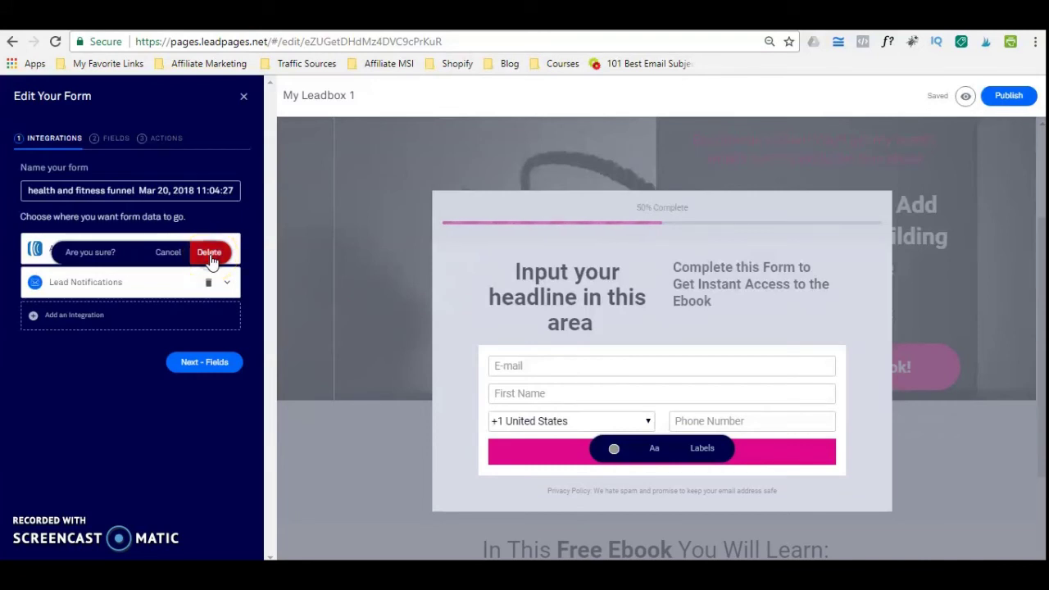
left_click(150, 300)
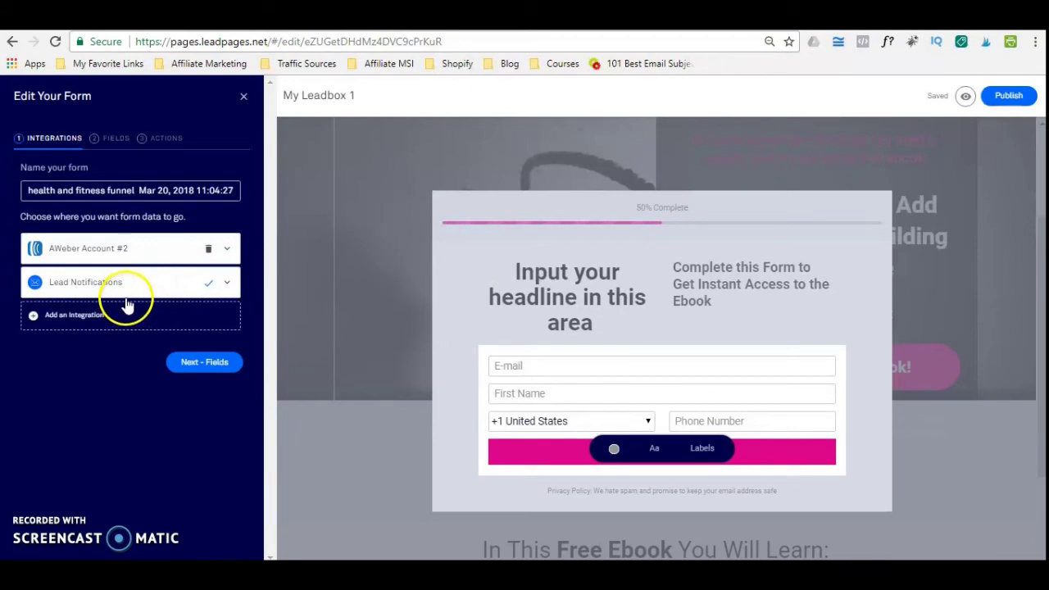
left_click(187, 284)
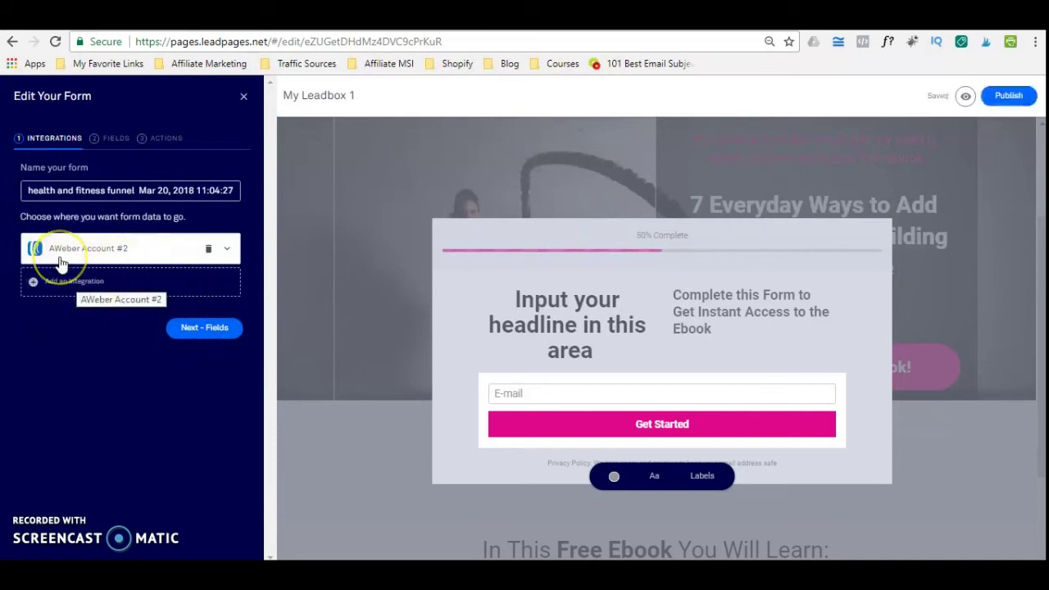
Continue from the AWeber integration to the form's fields and add the integration-supported Name field
left_click(107, 251)
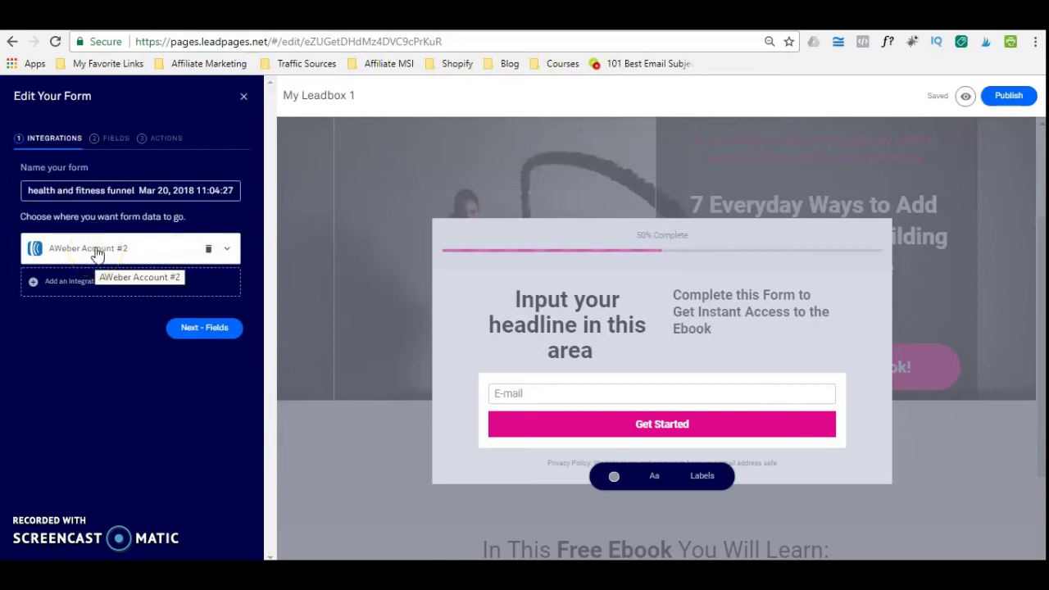
left_click_drag(51, 262, 131, 264)
left_click(197, 328)
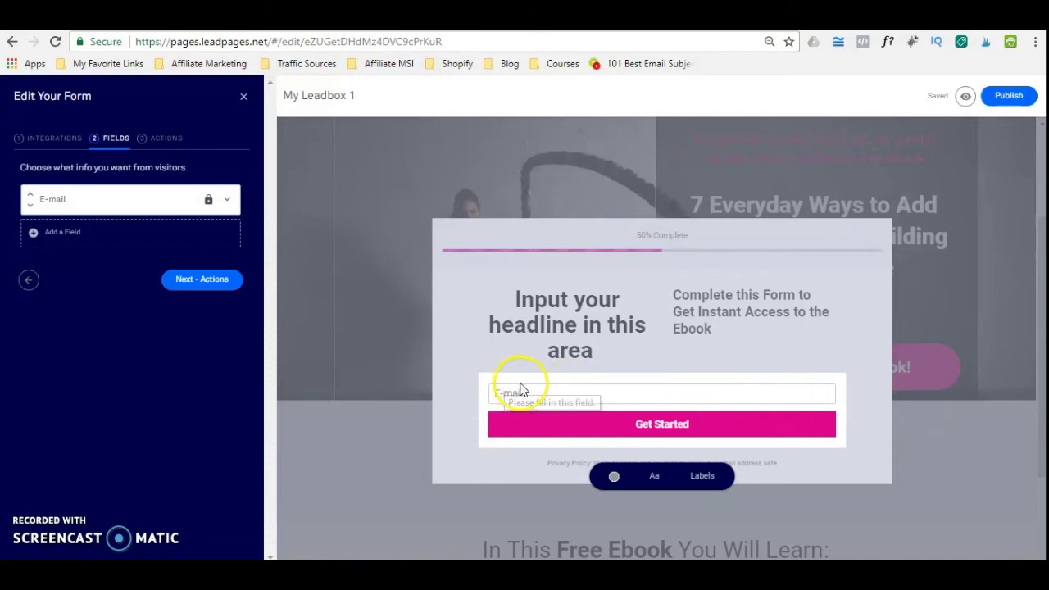
left_click(35, 236)
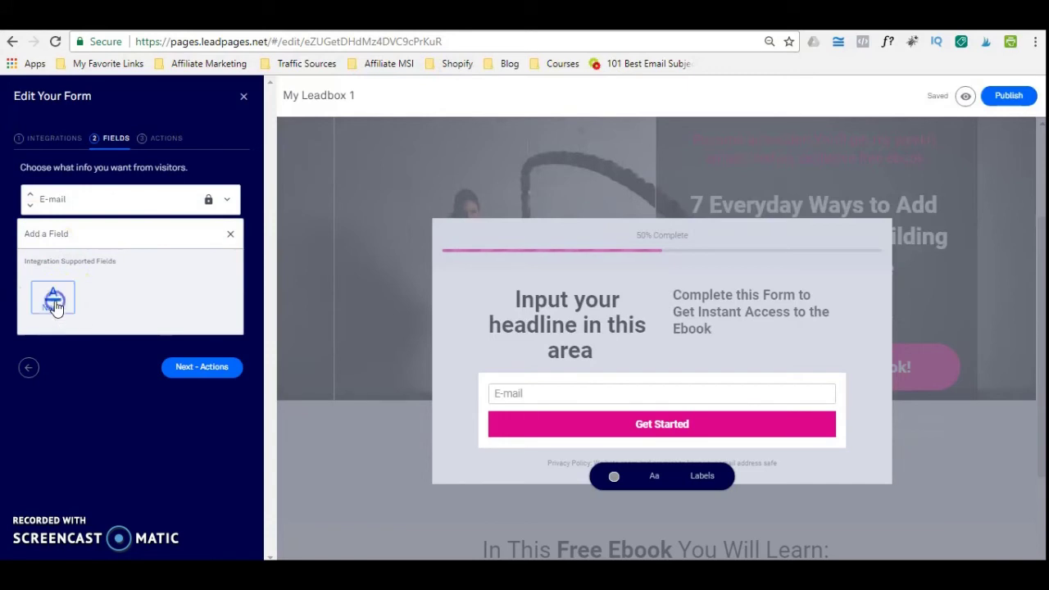
left_click(53, 302)
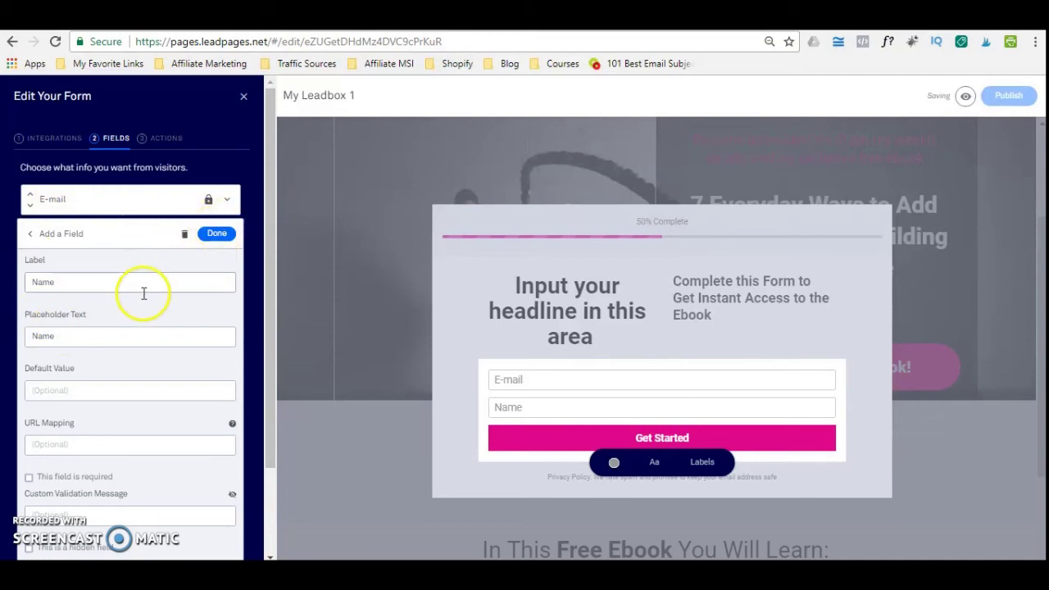
Set the new Name field's placeholder text to Full Name and finish editing the field
left_click(43, 338)
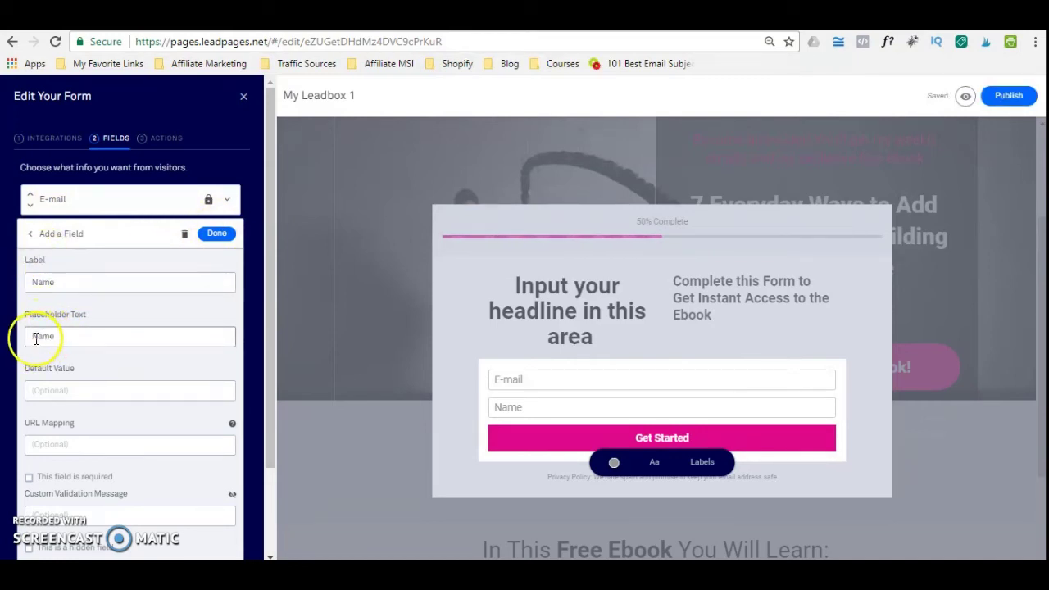
left_click(34, 338)
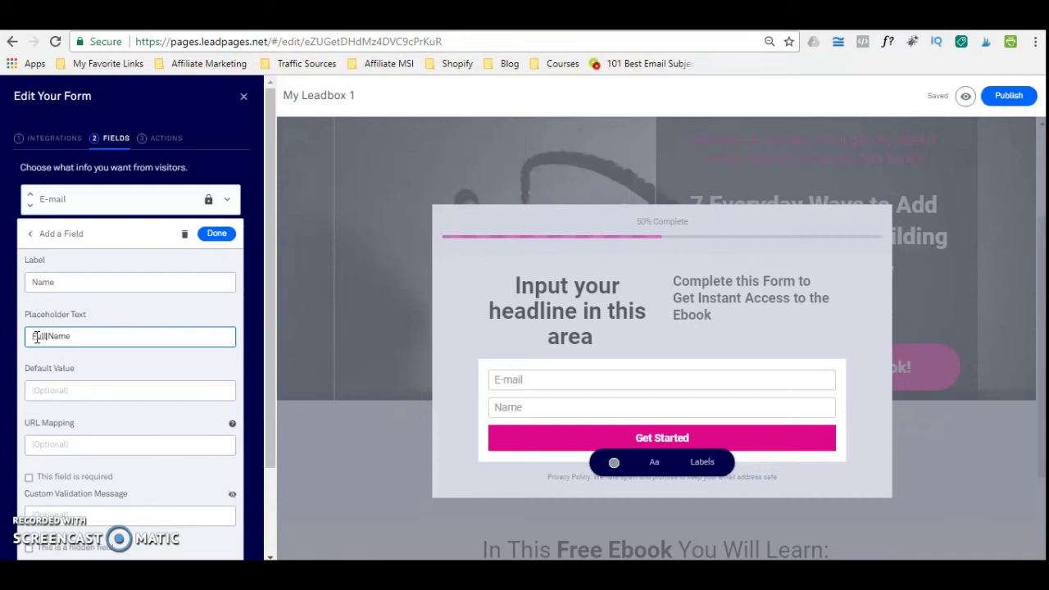
left_click(219, 244)
left_click(219, 243)
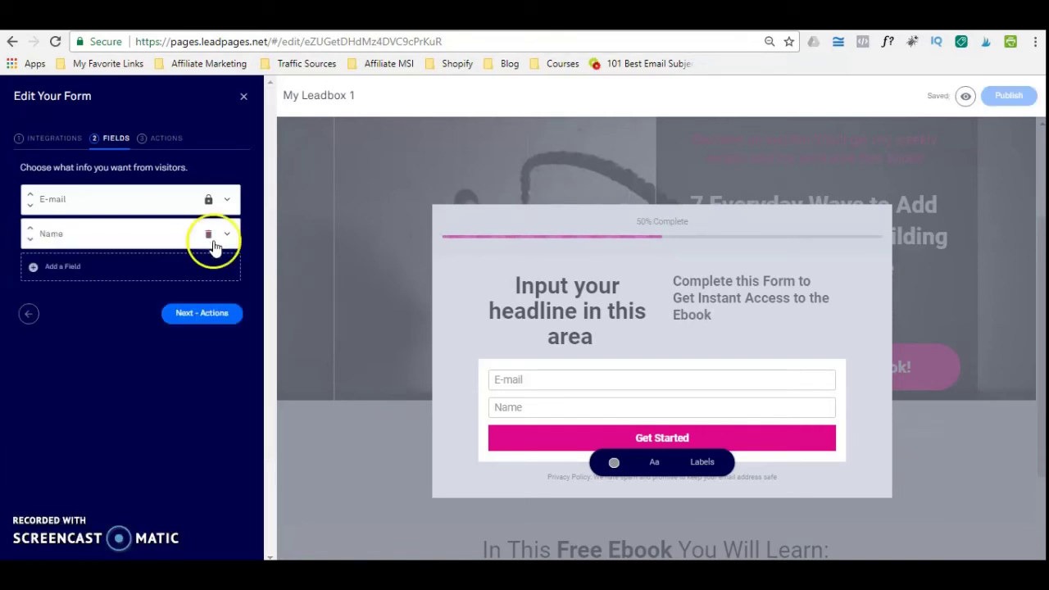
Reopen the Name field's settings and change its label to Full Name
left_click(89, 242)
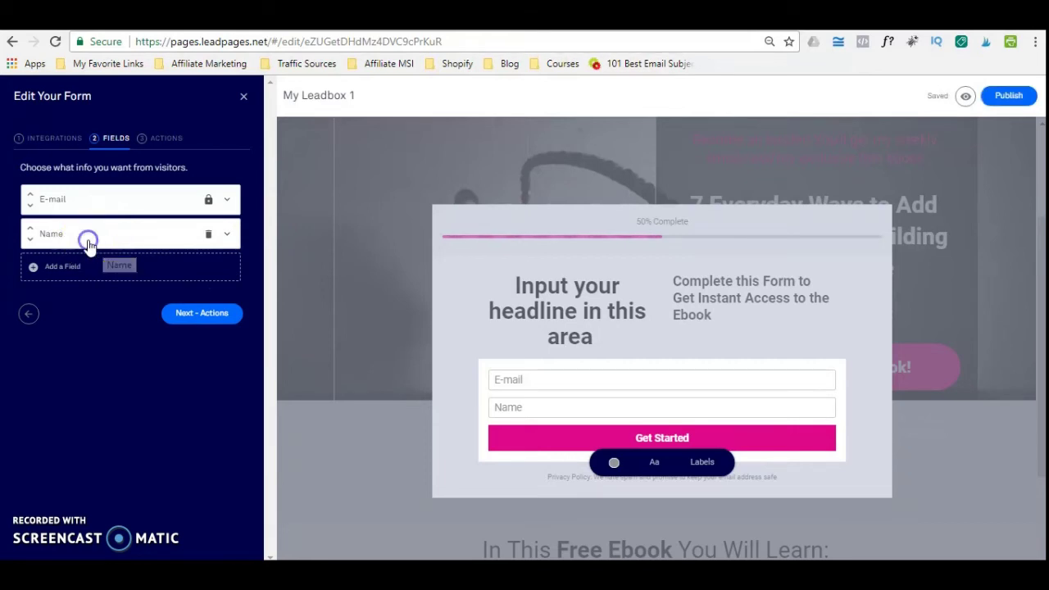
left_click(62, 340)
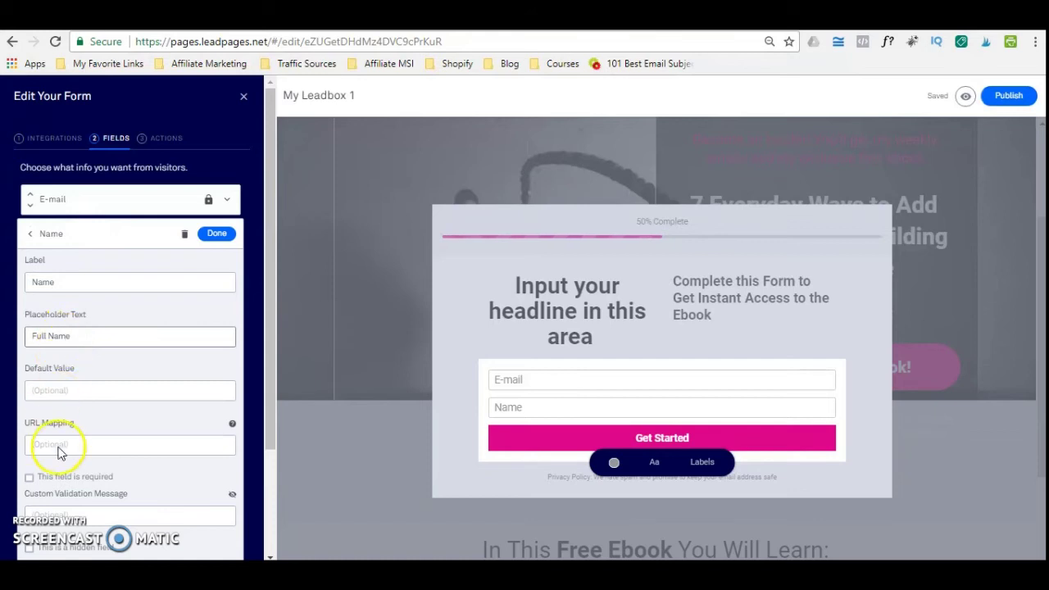
left_click(33, 283)
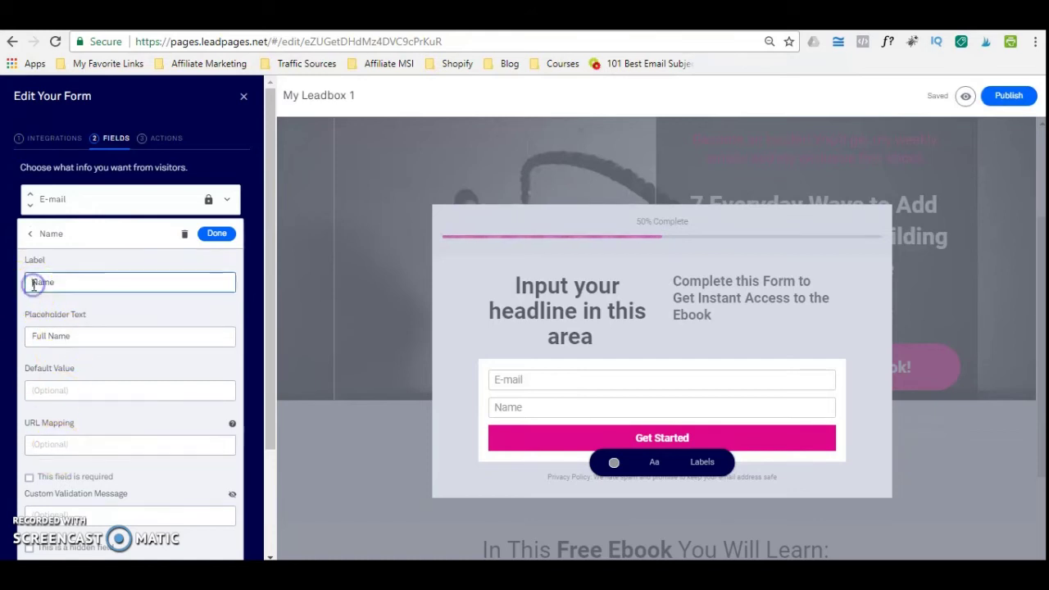
type("Fi")
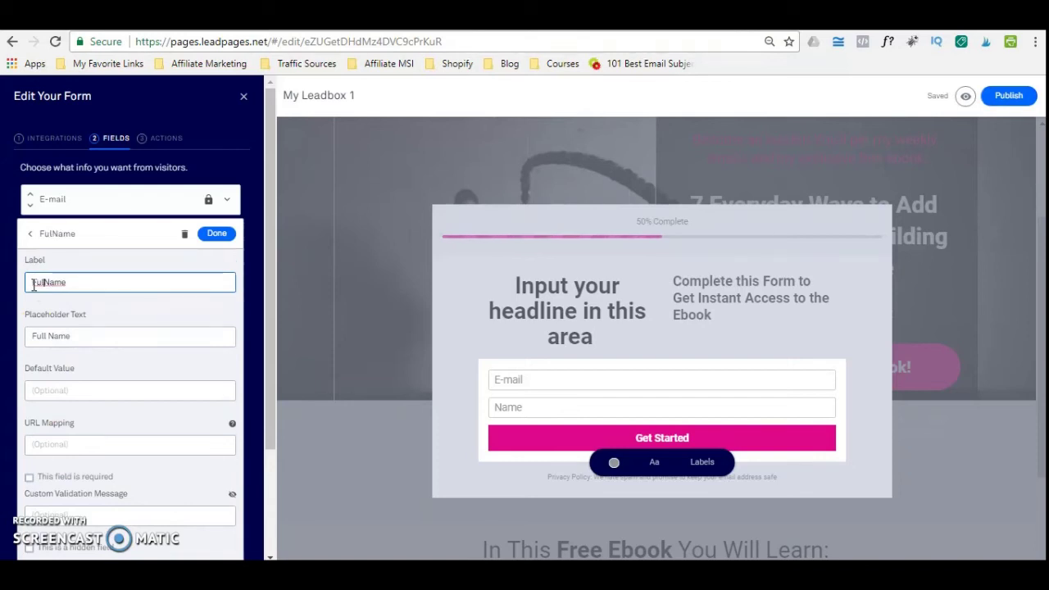
type("ll")
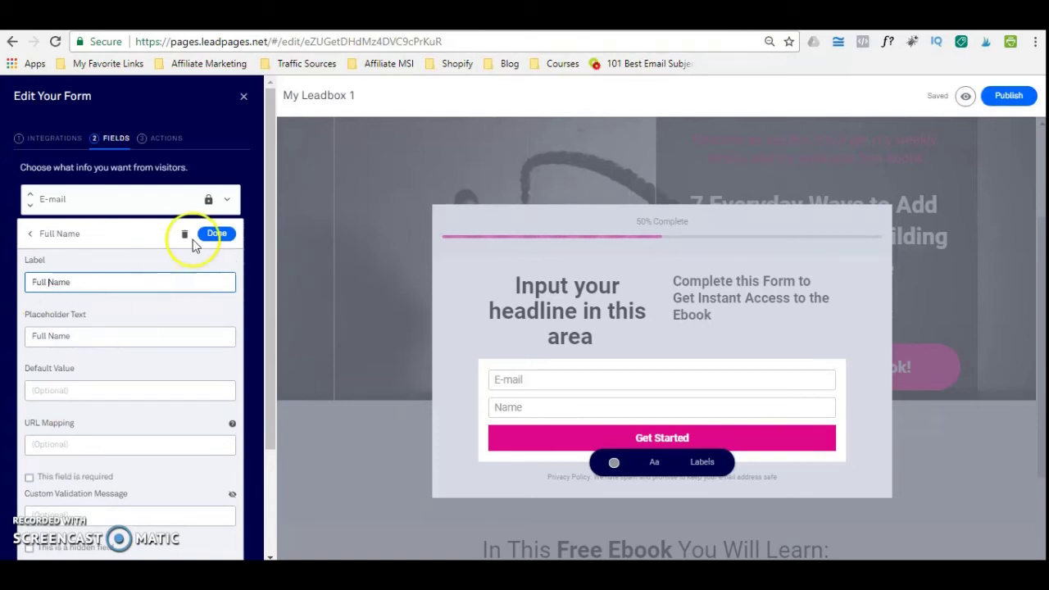
left_click(223, 236)
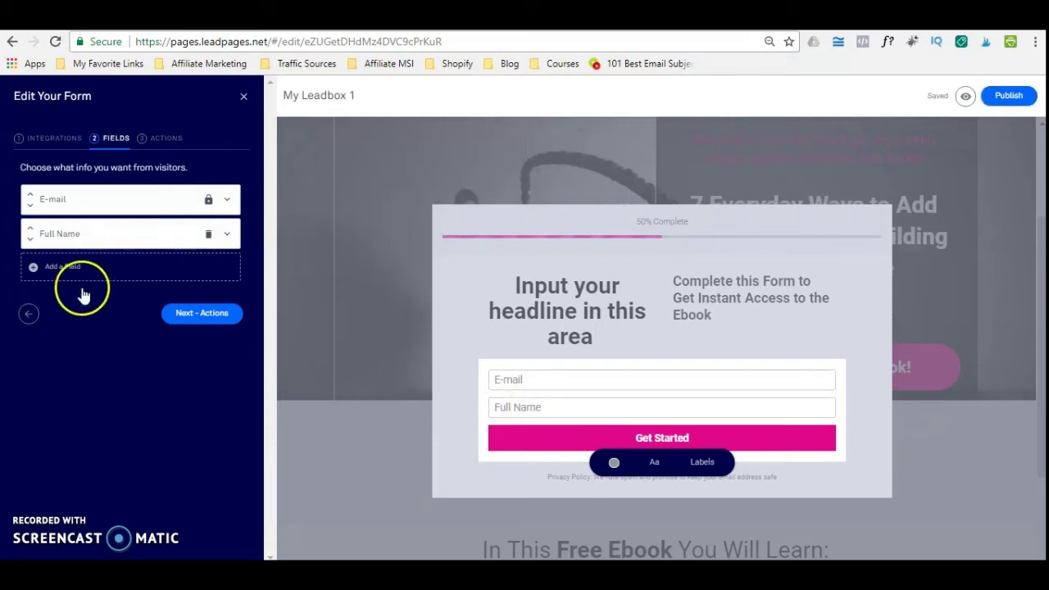
Check for further fields that can be added, and move the Full Name field above the E-mail field
left_click(52, 270)
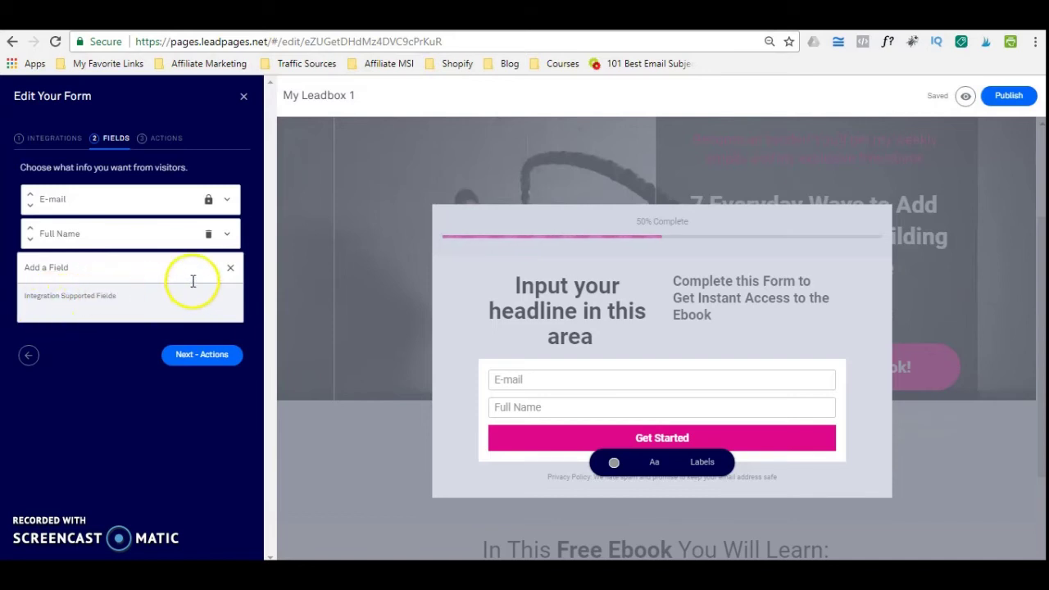
left_click(521, 405)
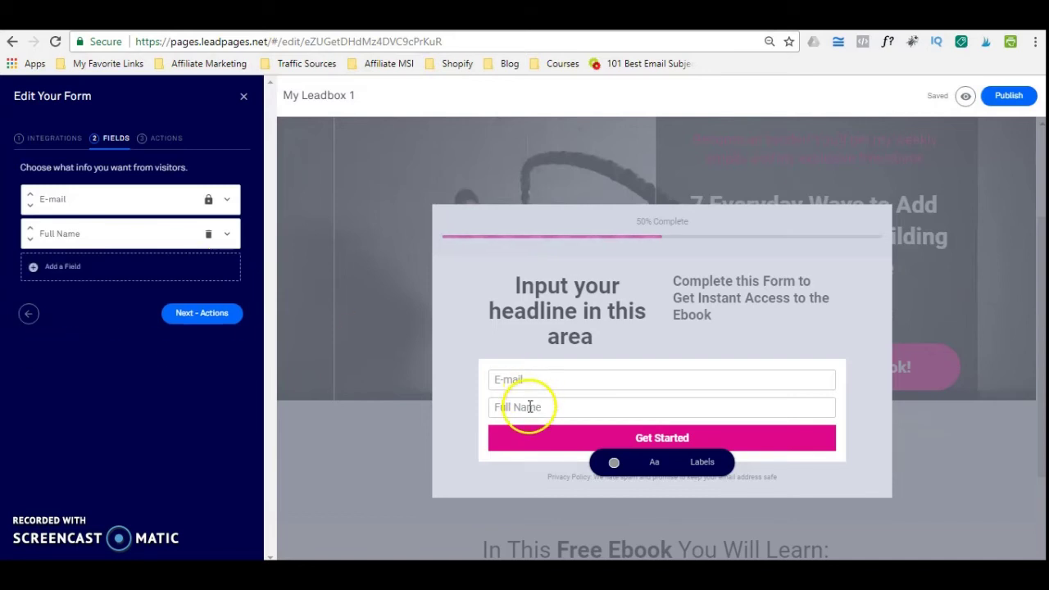
left_click(31, 234)
left_click_drag(31, 234, 31, 199)
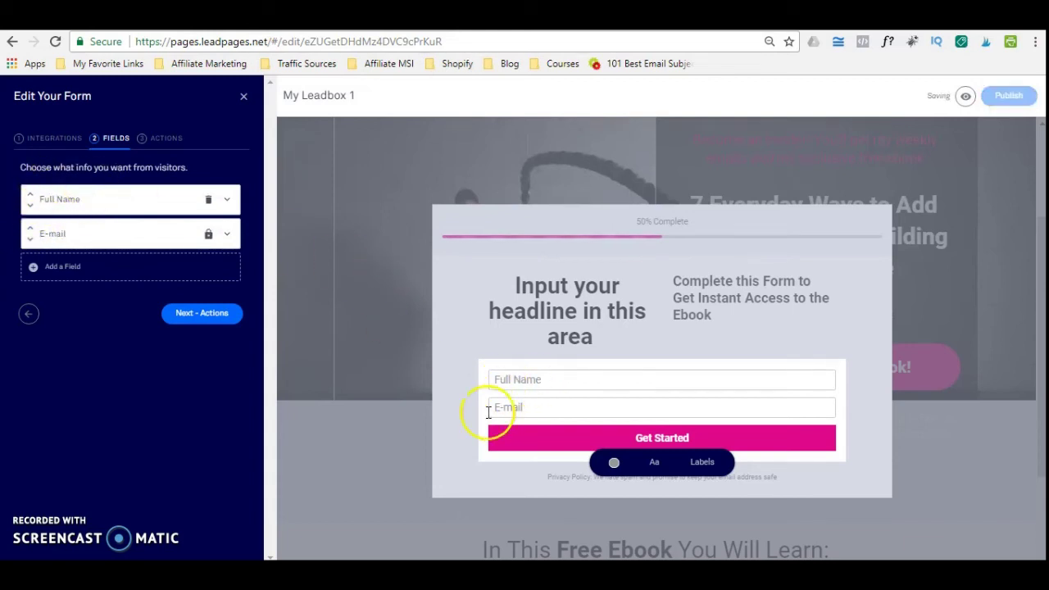
Set the form's action to send visitors to the Ebook Prelaunch Thank You Leadpage, and save and close the form
left_click(198, 323)
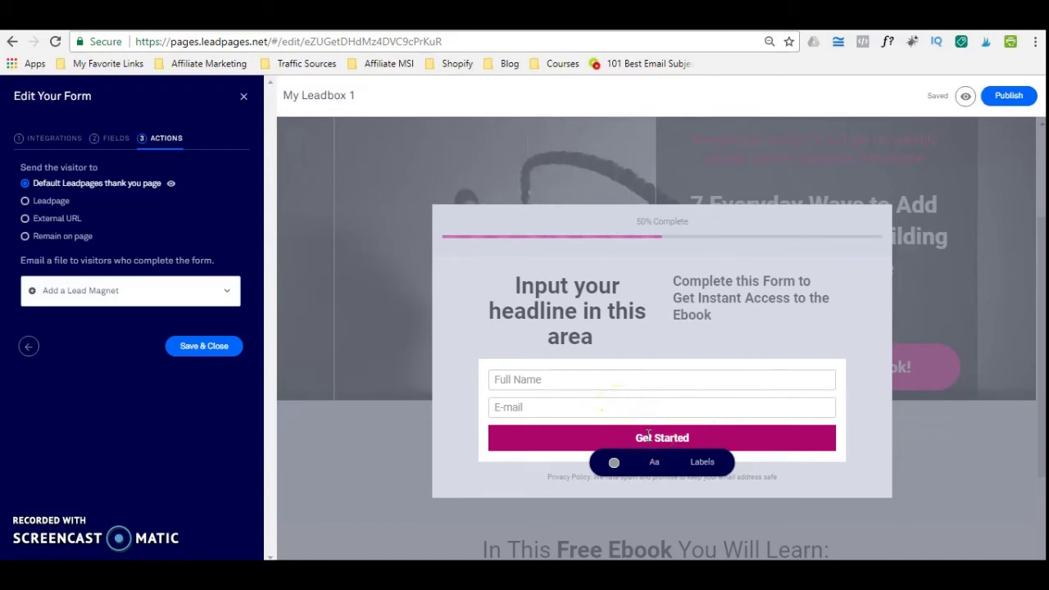
left_click(44, 210)
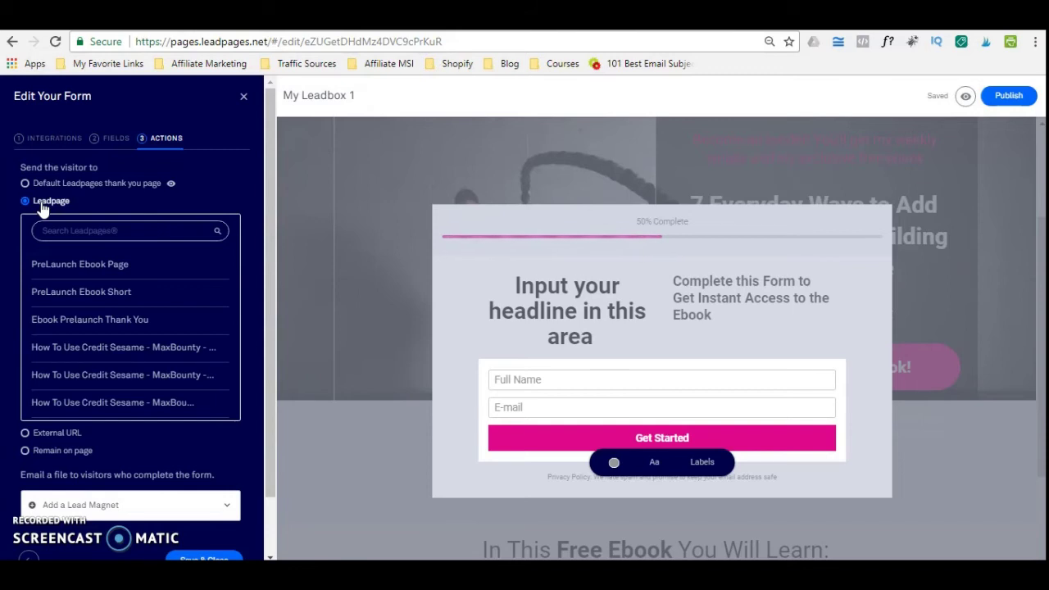
left_click(51, 204)
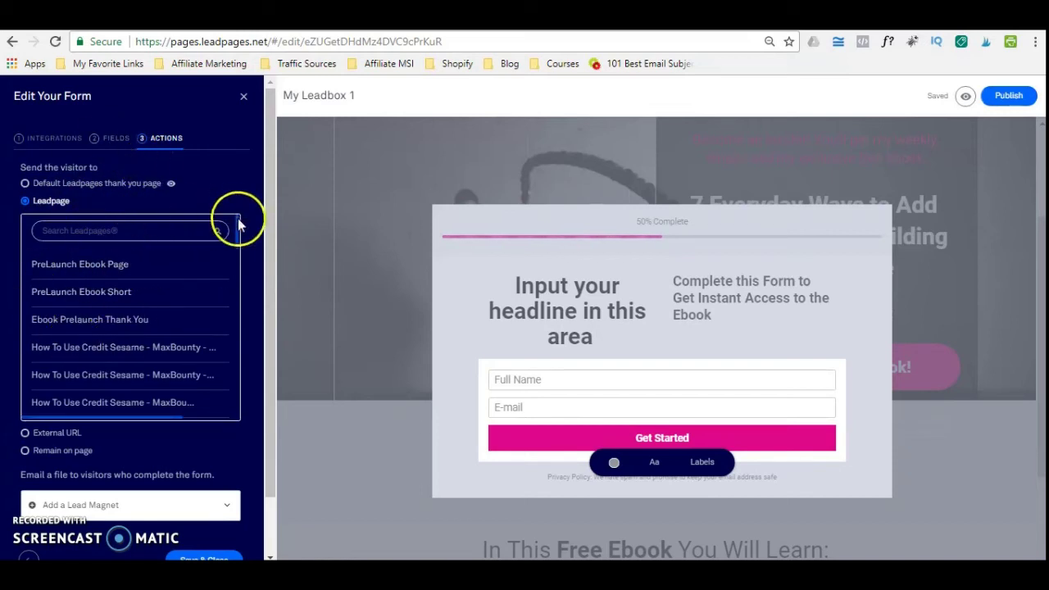
mouse_move(236, 232)
left_mouse_down()
mouse_move(237, 299)
mouse_move(234, 227)
left_mouse_up()
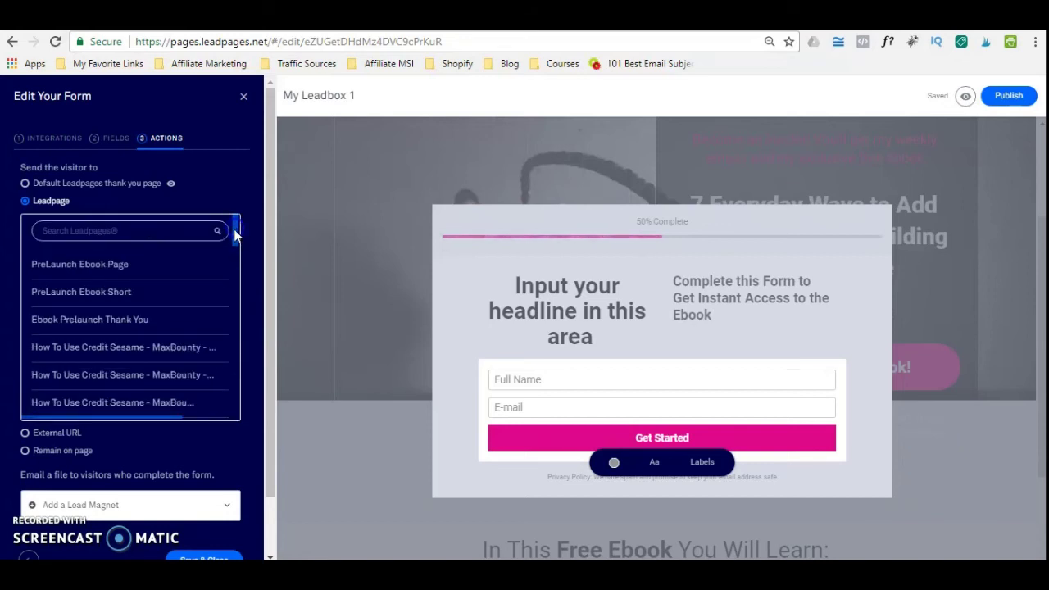
left_click(127, 295)
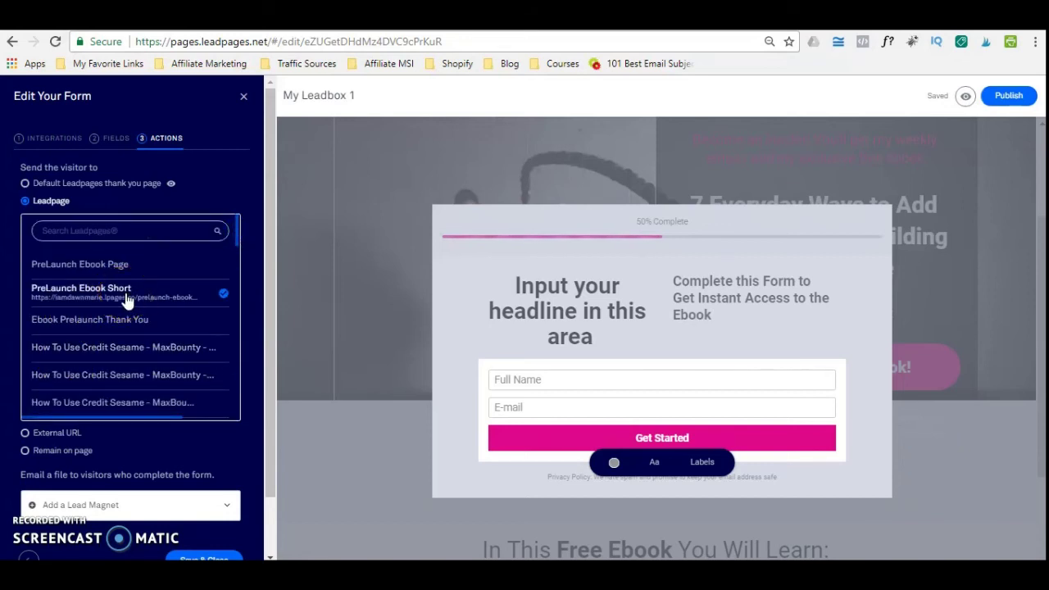
left_click(82, 321)
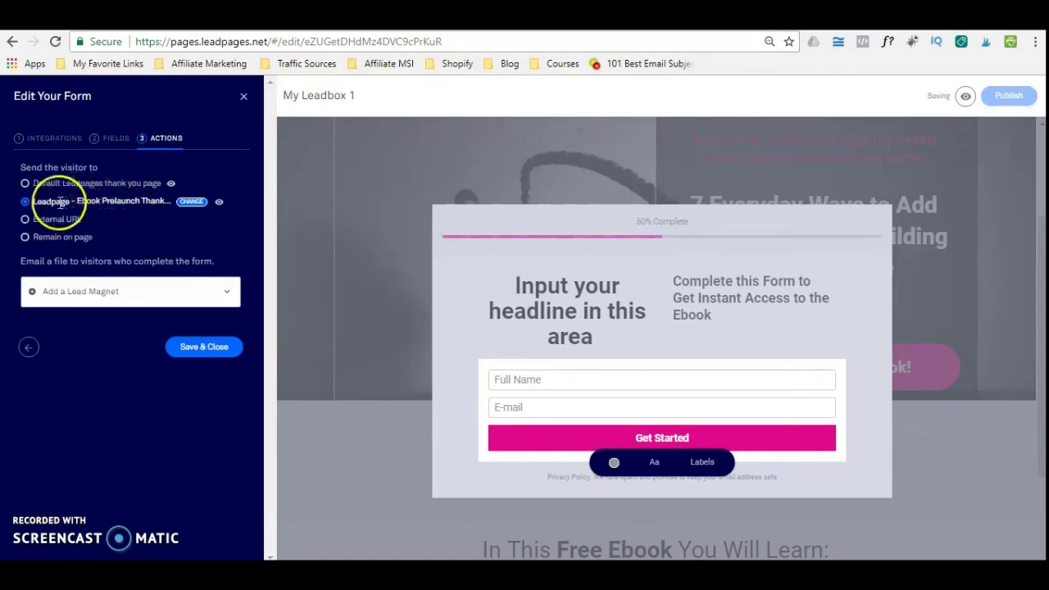
left_click(205, 347)
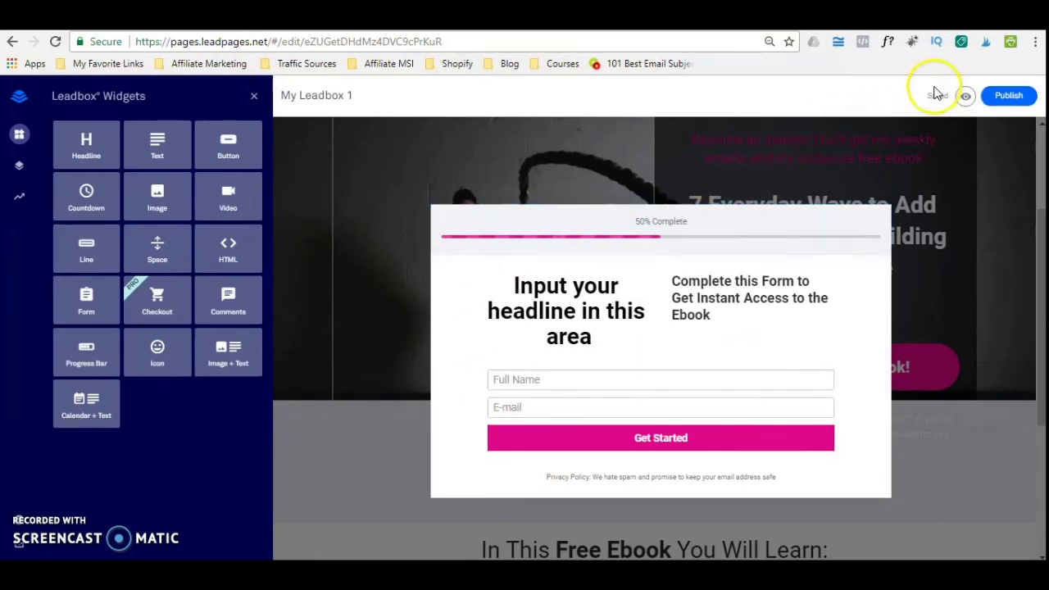
Leave the Leadbox, review the page name and its URL slug health-and-fitness-funnel, and save them
left_click(254, 98)
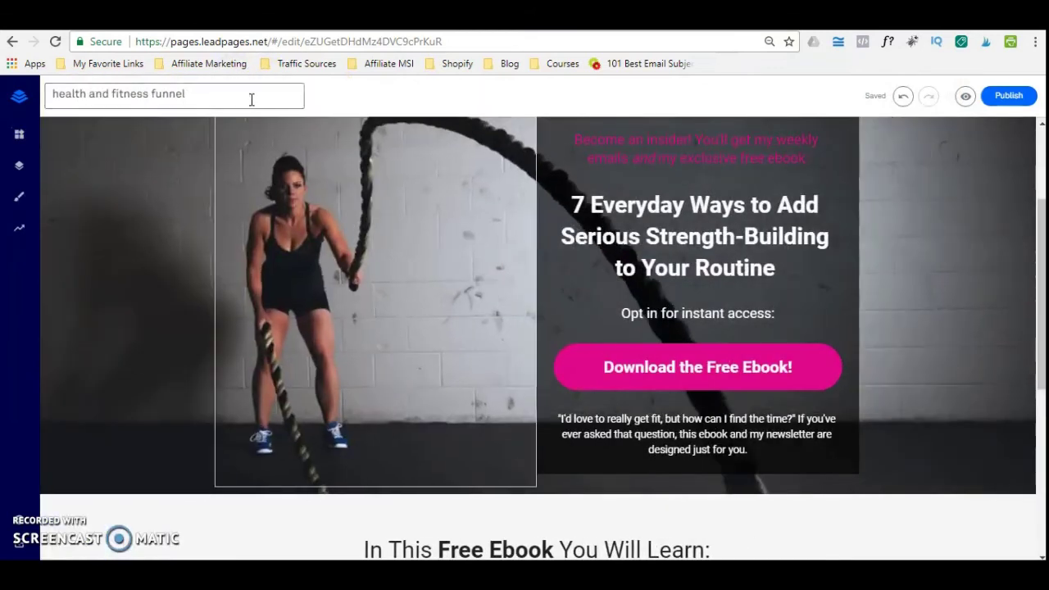
left_click(225, 104)
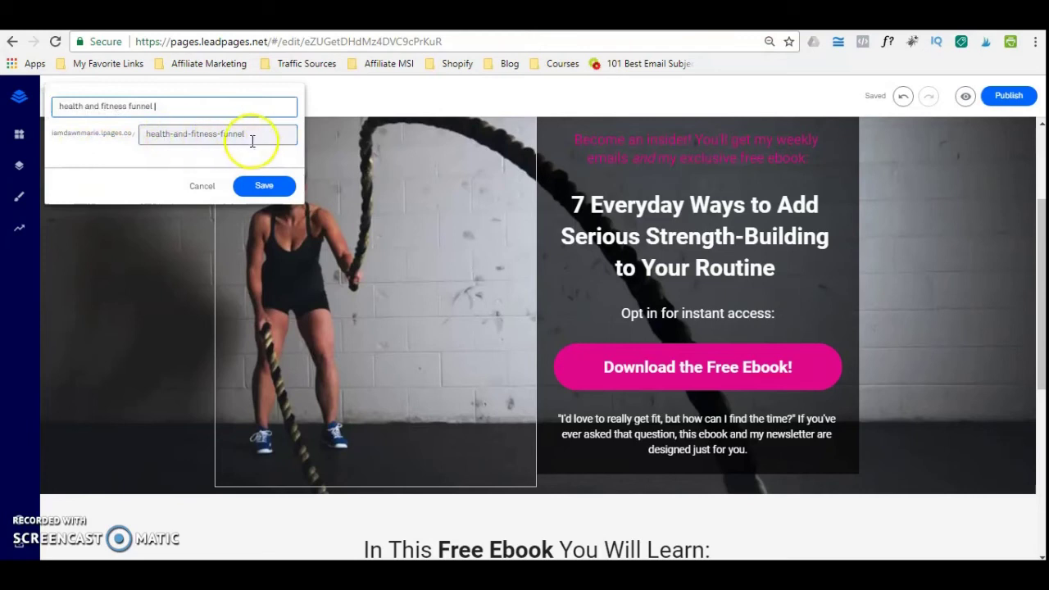
triple_click(52, 106)
left_click(151, 107)
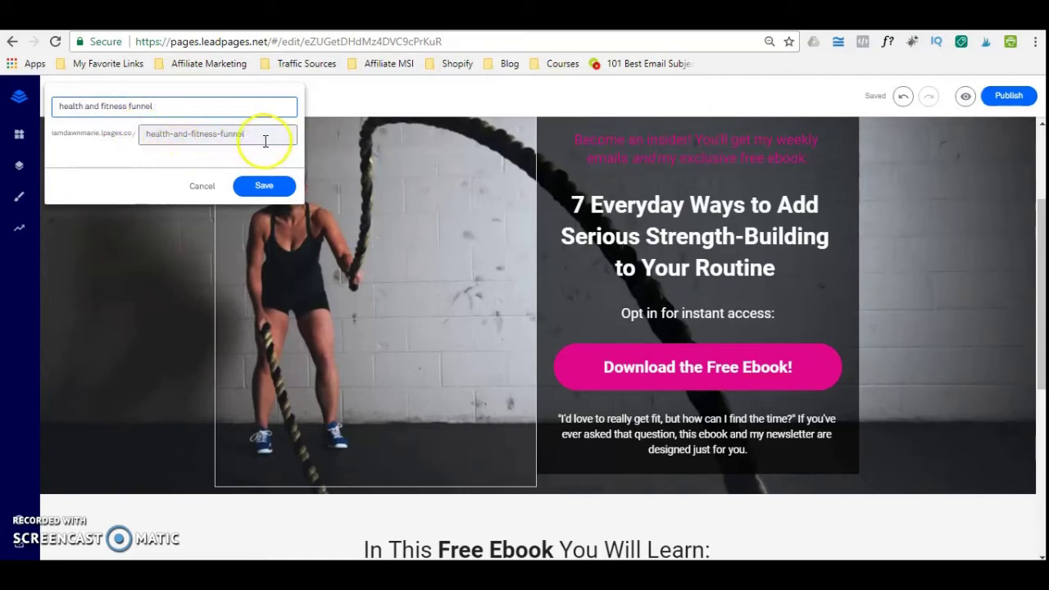
left_click_drag(250, 137, 144, 136)
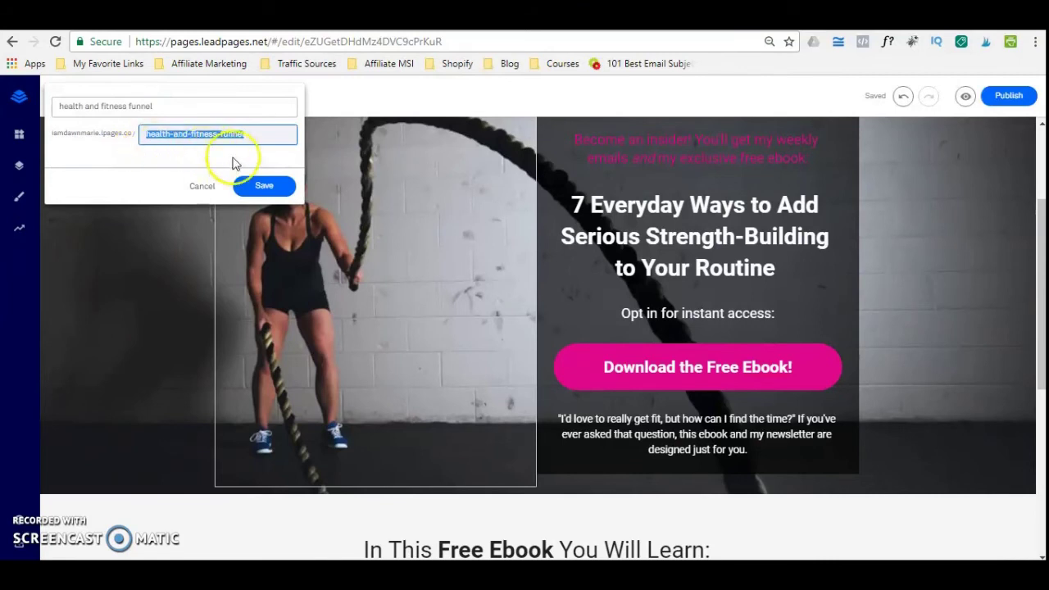
left_click(264, 197)
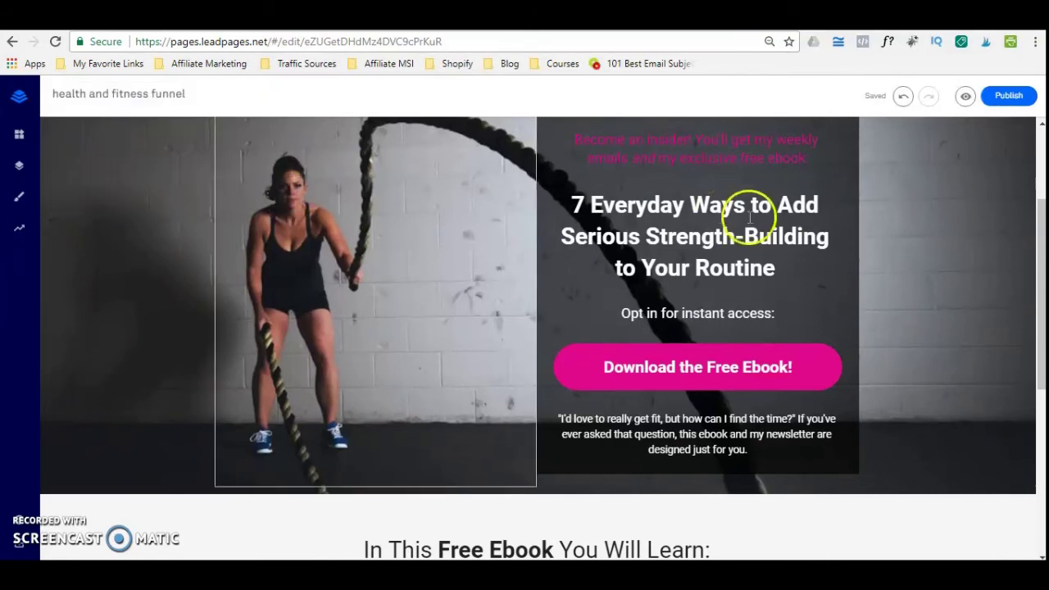
Review the page's download buttons and open the Leadbox linked to Download the Ebook Now to inspect its form and headline
left_click_drag(1038, 261, 1039, 238)
left_click(644, 456)
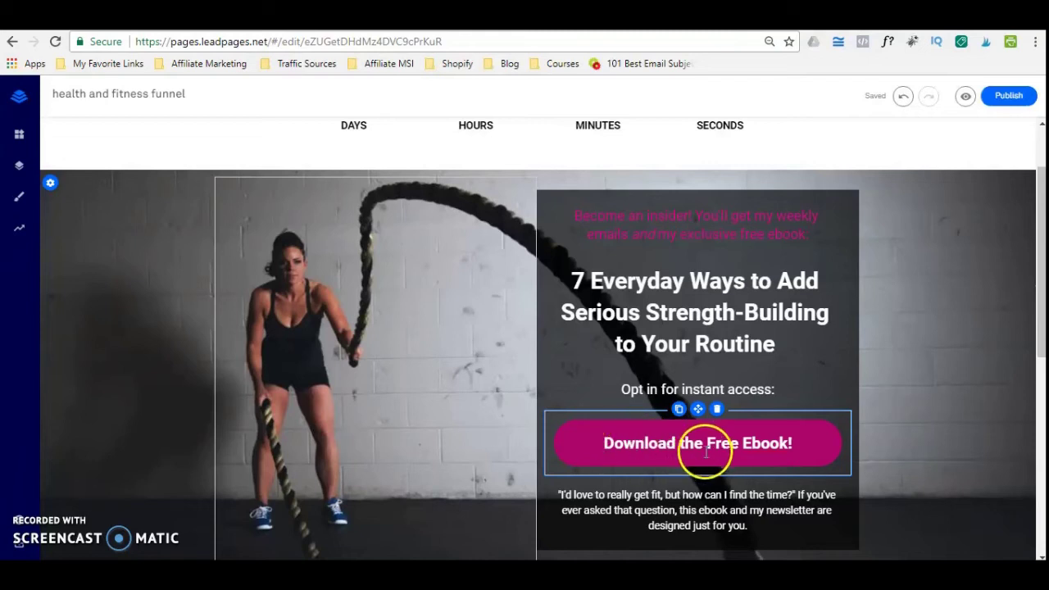
left_click_drag(1037, 264, 1040, 443)
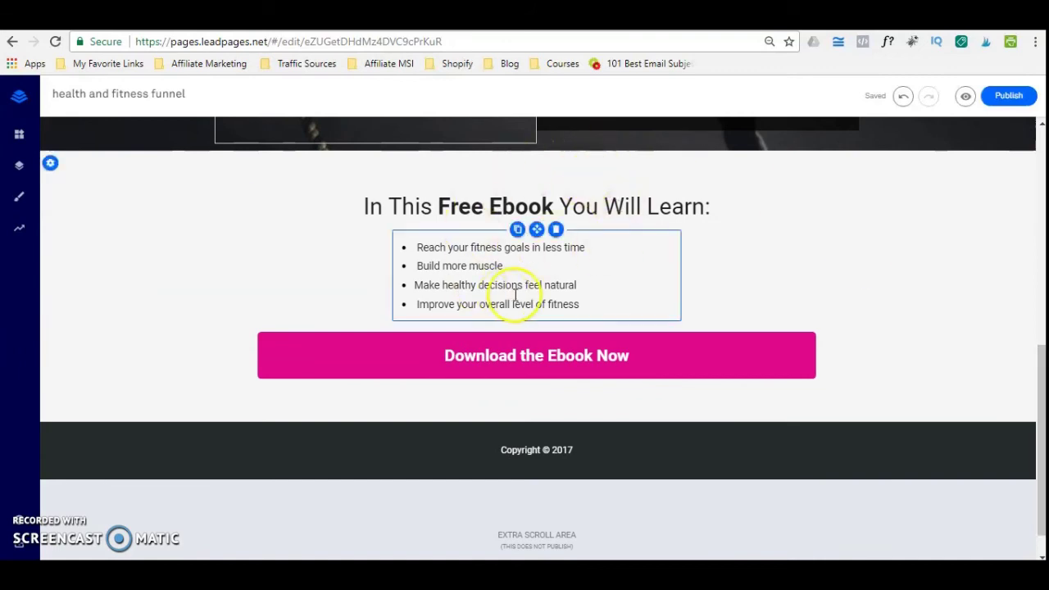
left_click(418, 360)
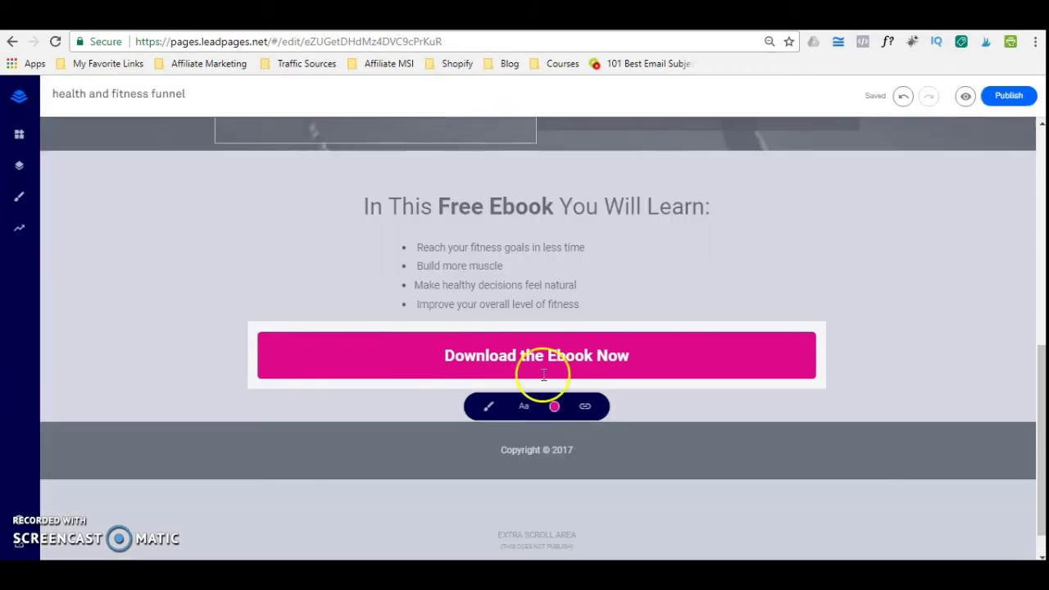
left_click(583, 413)
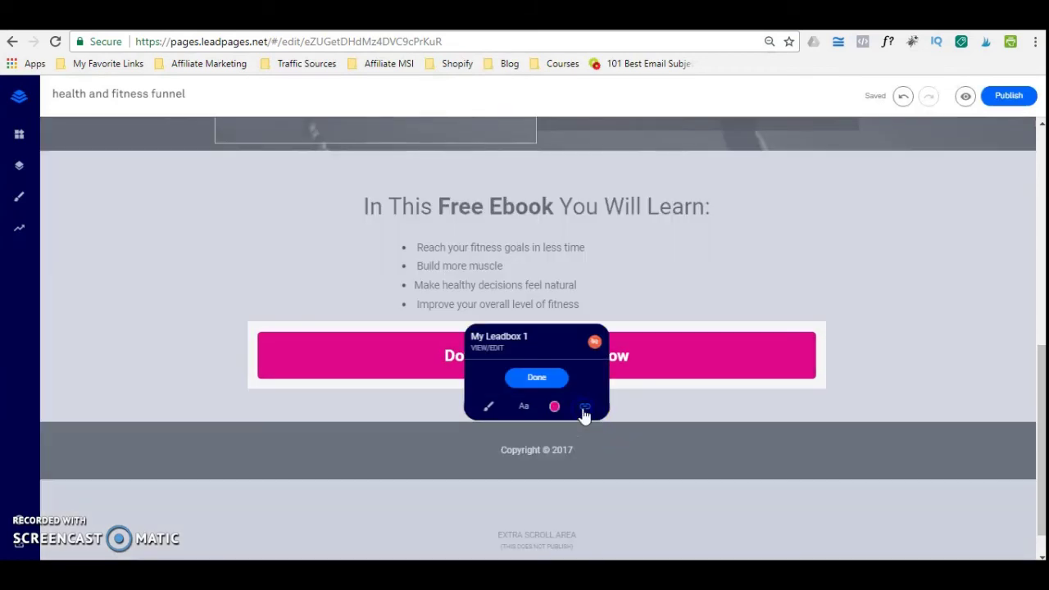
left_click(493, 348)
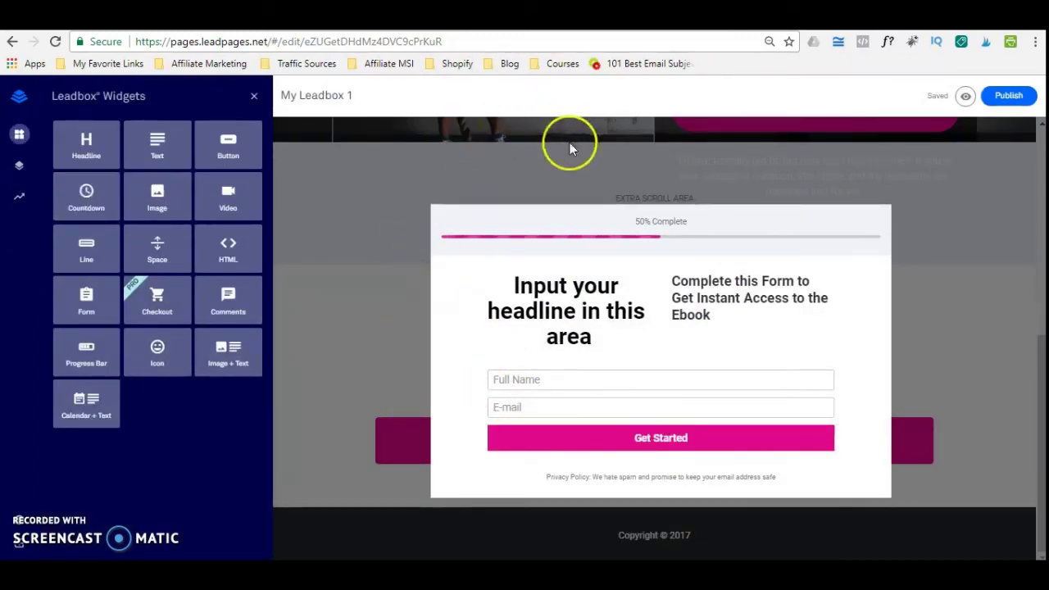
left_click(544, 374)
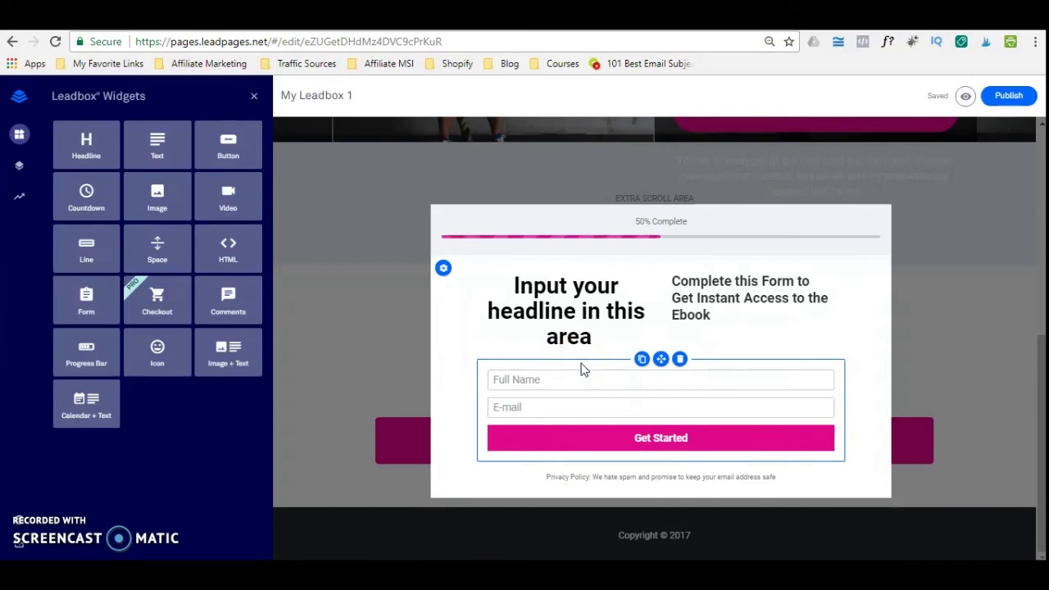
left_click(626, 322)
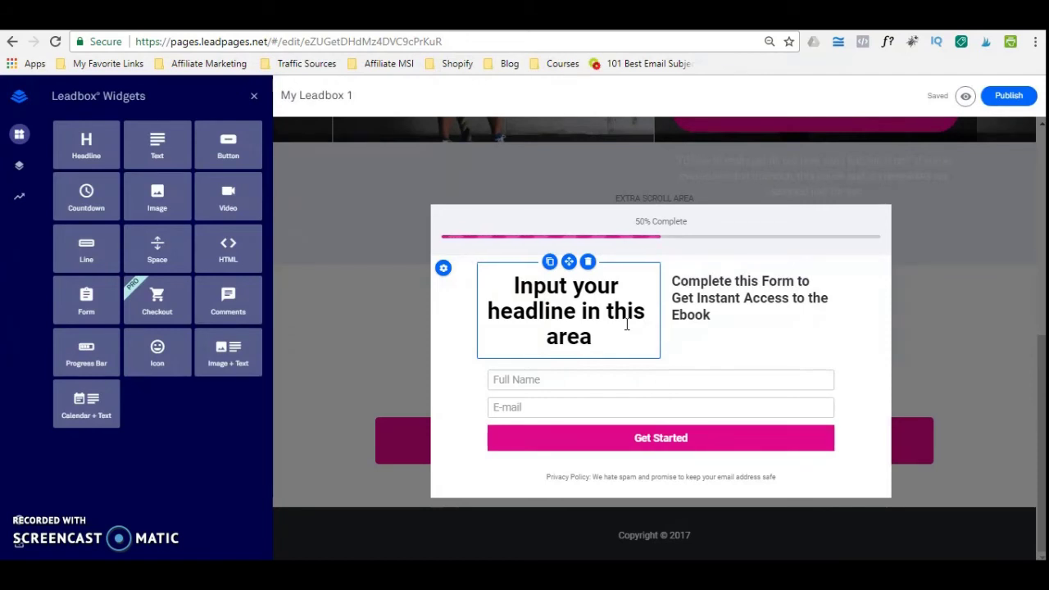
Leave the Leadbox editor and publish the health and fitness funnel page
left_click(902, 182)
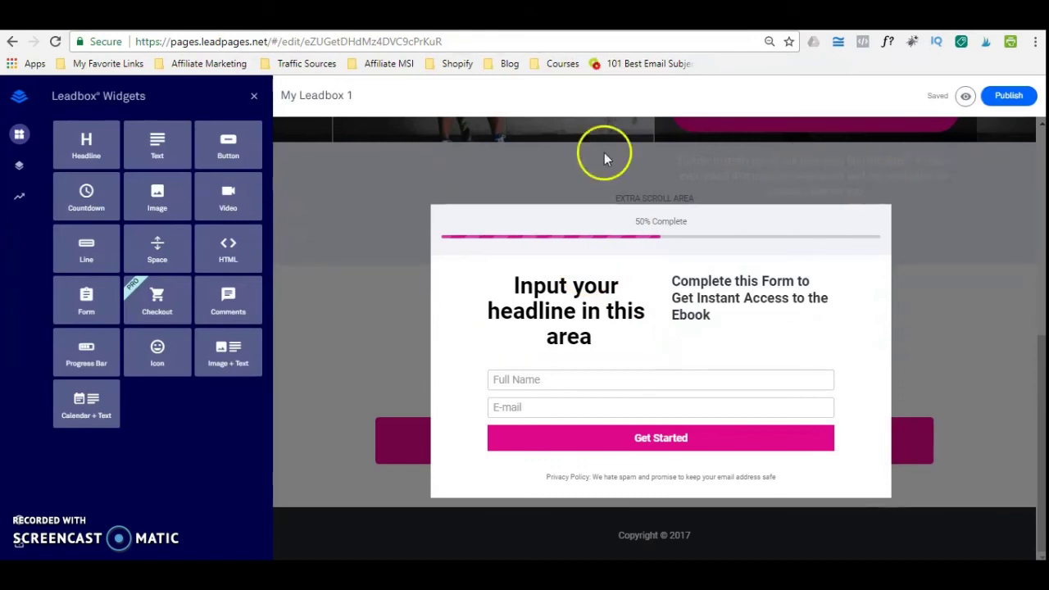
left_click(255, 100)
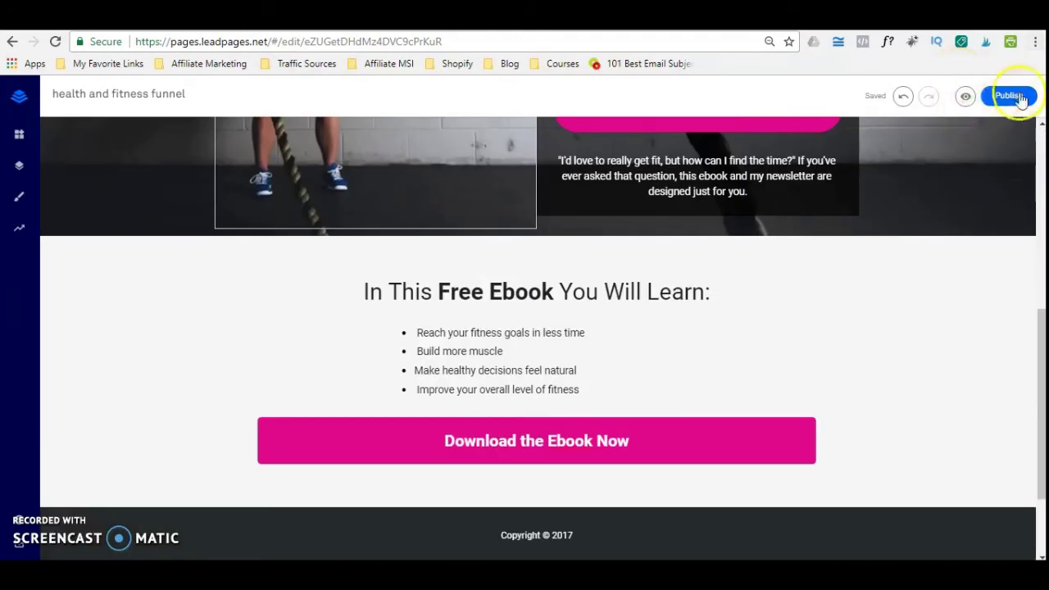
left_click(1013, 96)
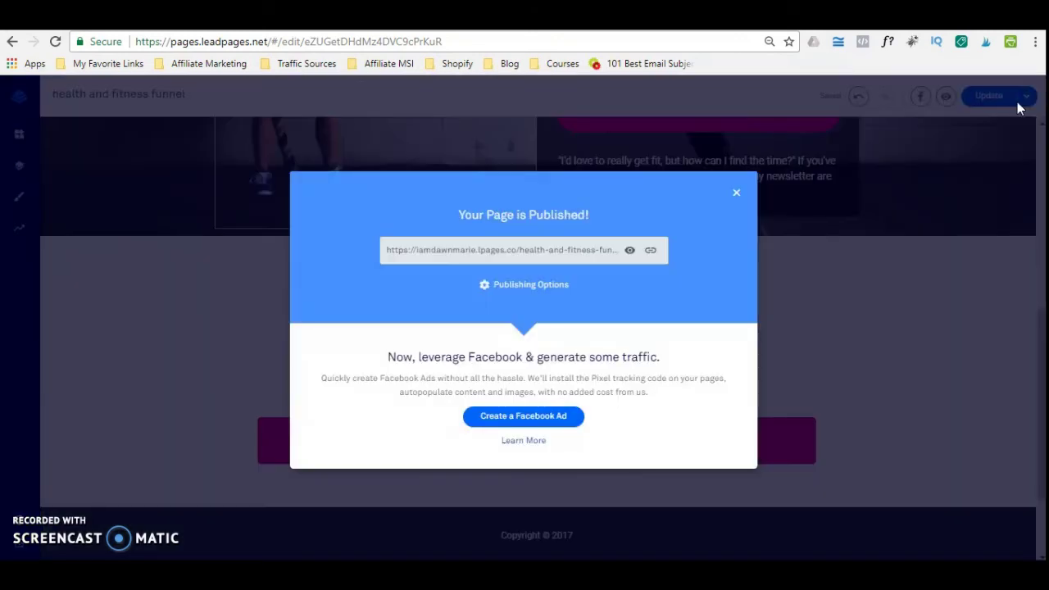
View the published page live and open its opt-in form through Download the Free Ebook!
left_click(629, 251)
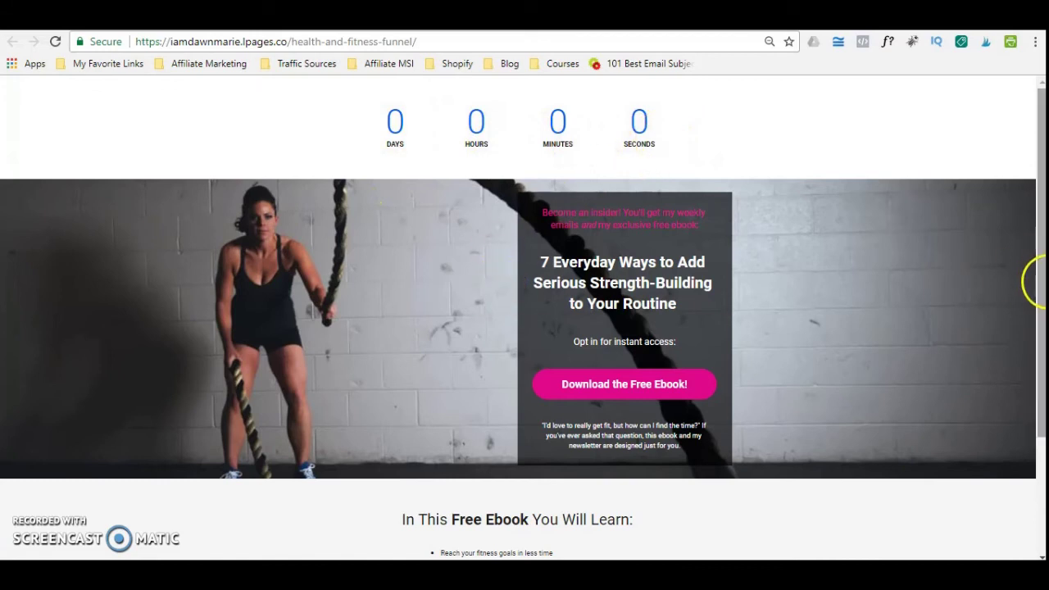
left_click_drag(1041, 283, 1042, 305)
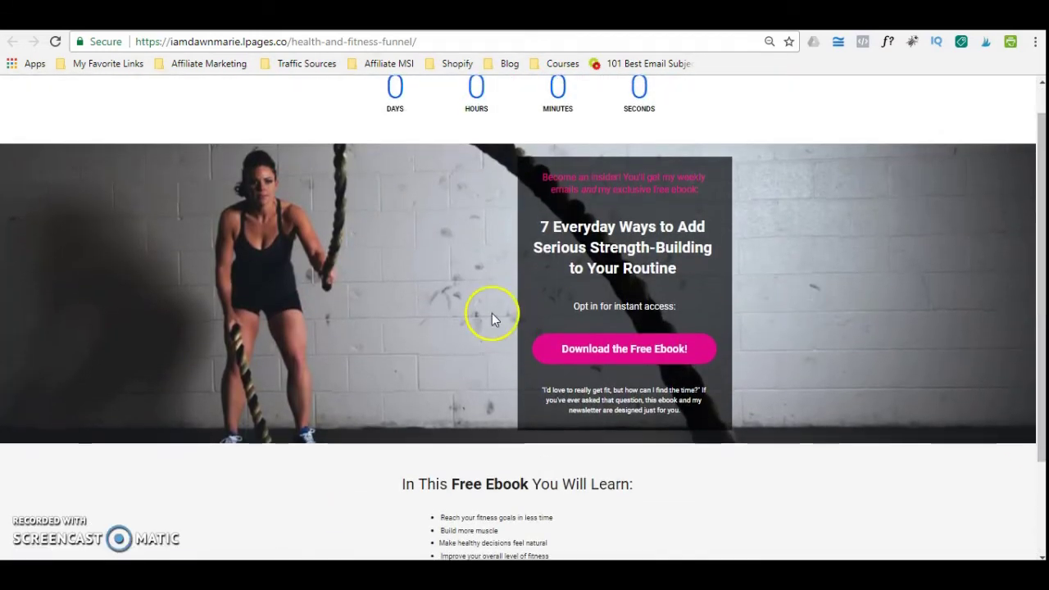
left_click(574, 346)
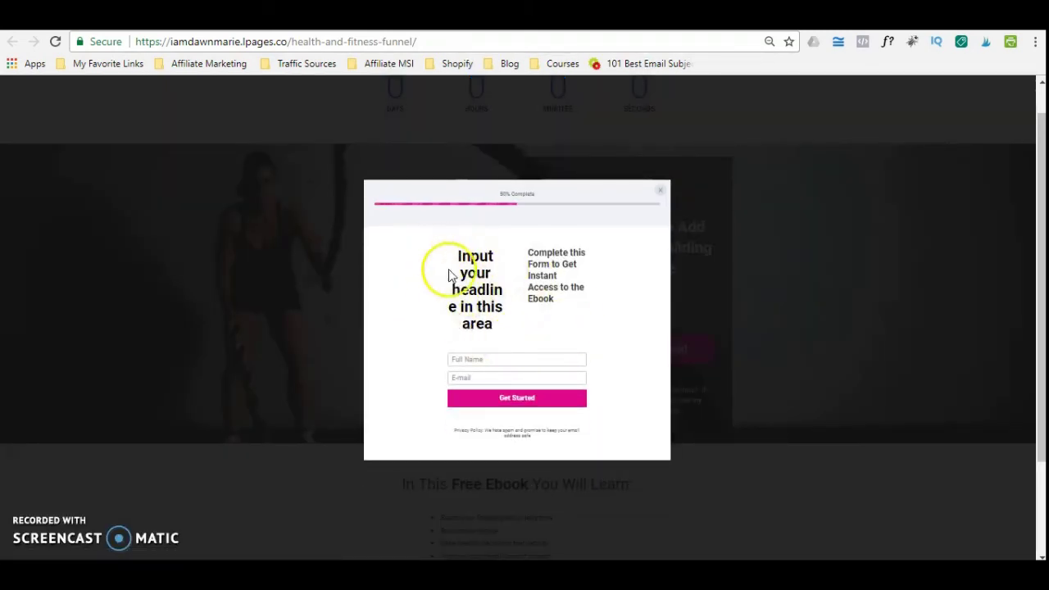
left_click(470, 358)
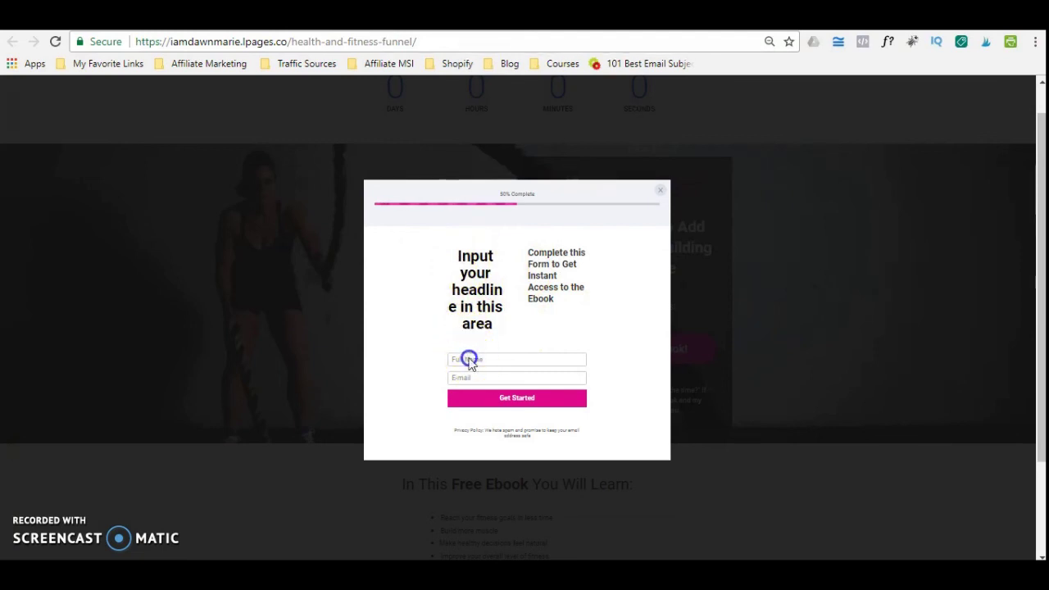
Set the browser zoom for the live page to 100%
left_click(1035, 43)
left_click(991, 187)
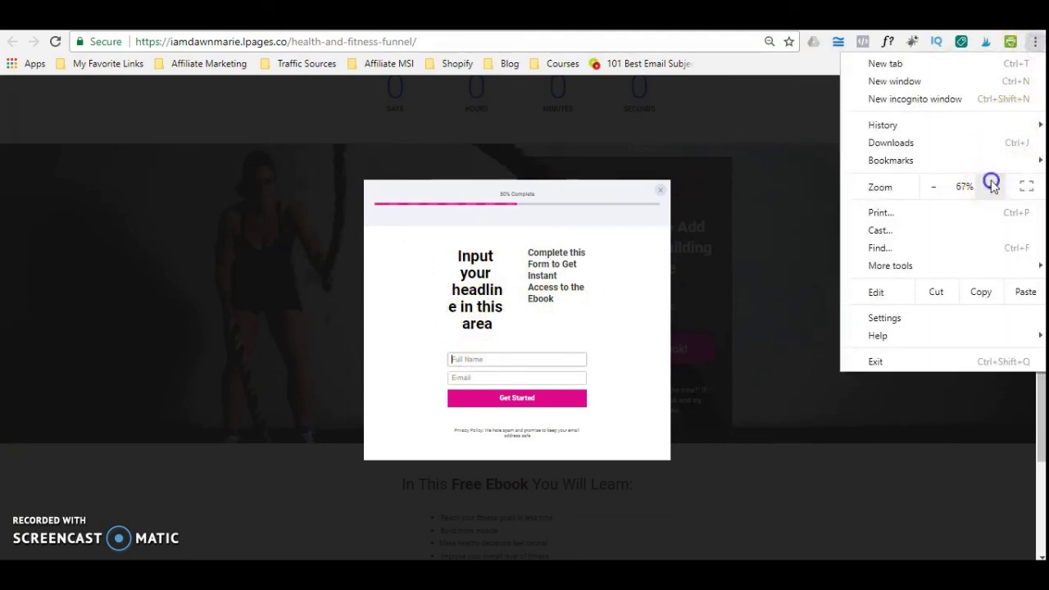
left_click(999, 186)
left_click(999, 186)
left_click(998, 187)
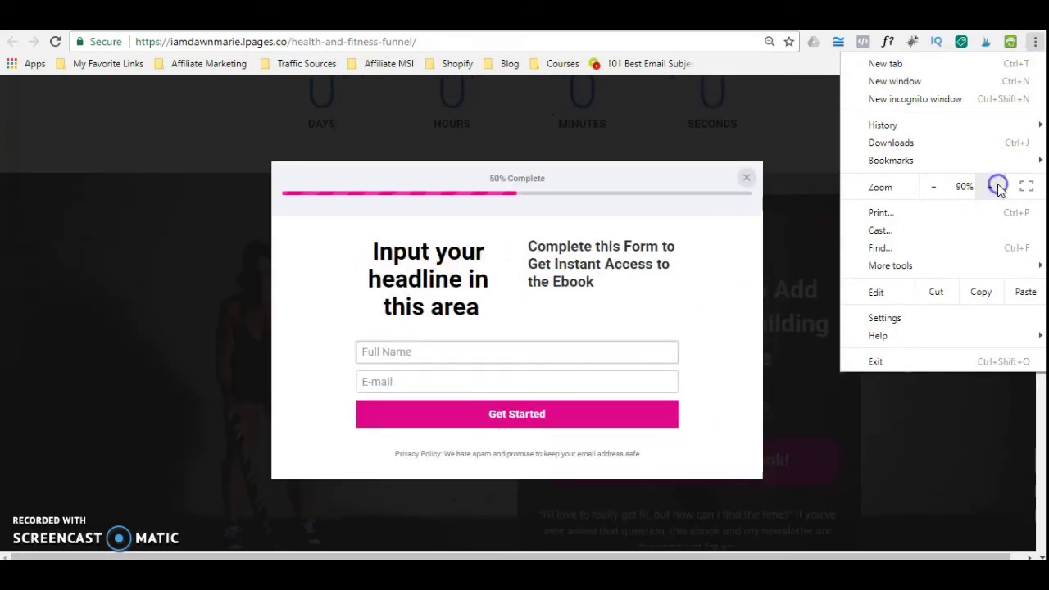
left_click(999, 187)
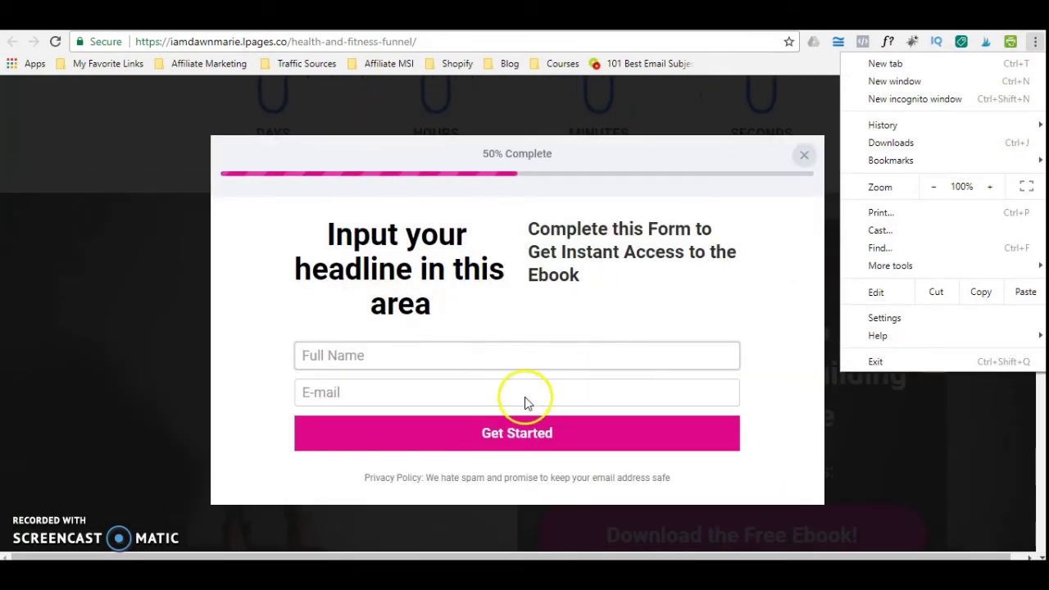
Fill in the opt-in form with the subscriber's full name and e-mail from the autofill suggestion, and submit it
left_click(449, 351)
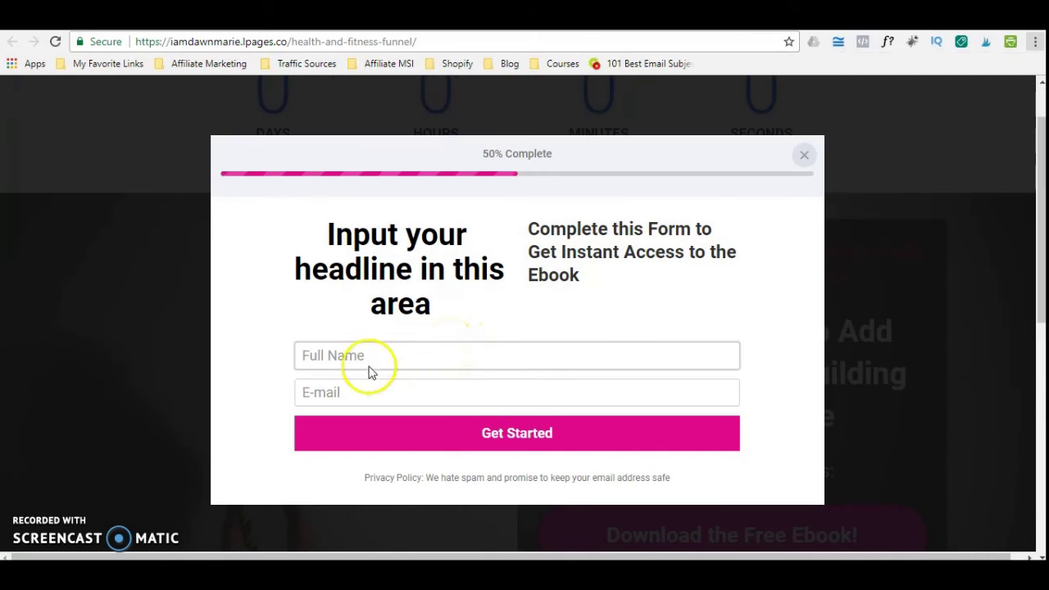
key("ctrl+j")
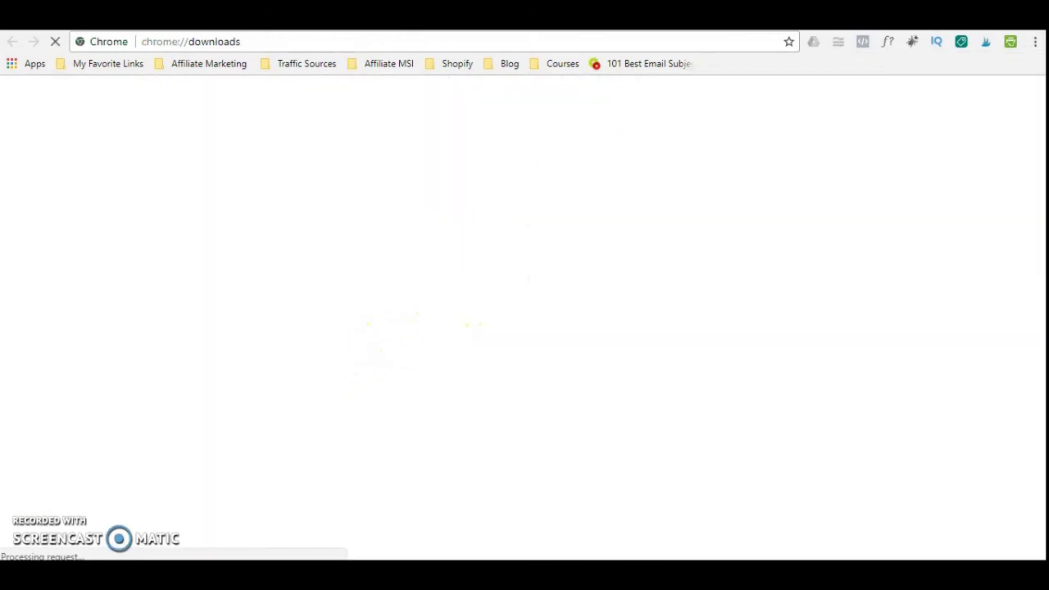
key("ctrl+w")
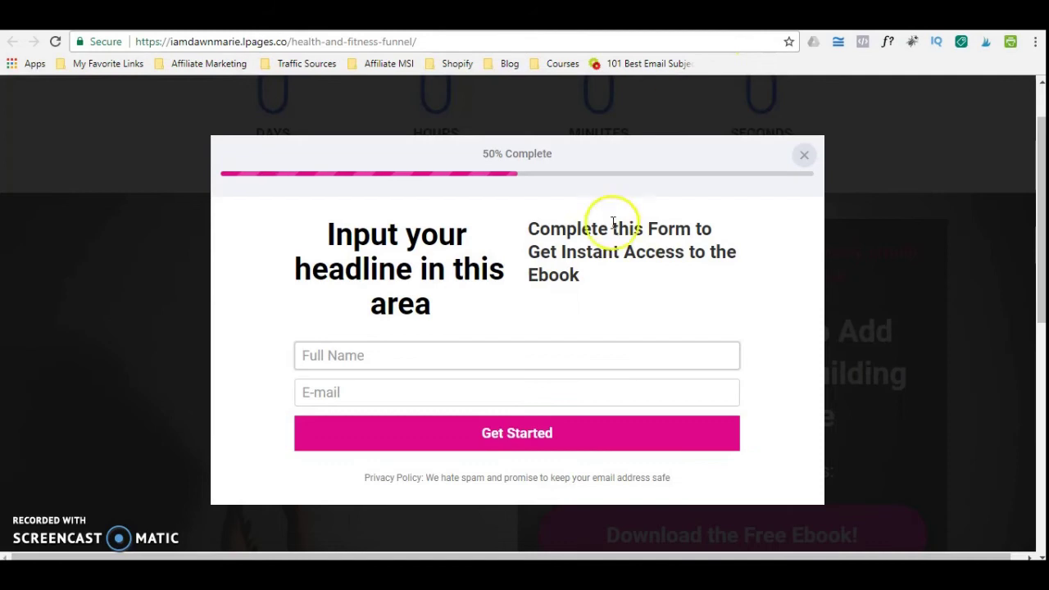
type("daw")
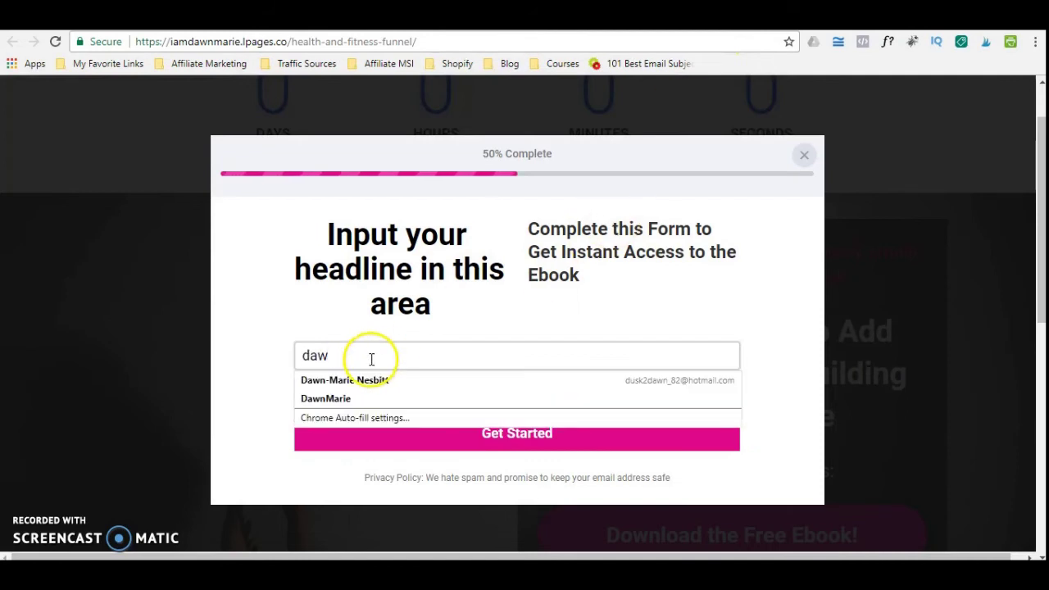
left_click(368, 379)
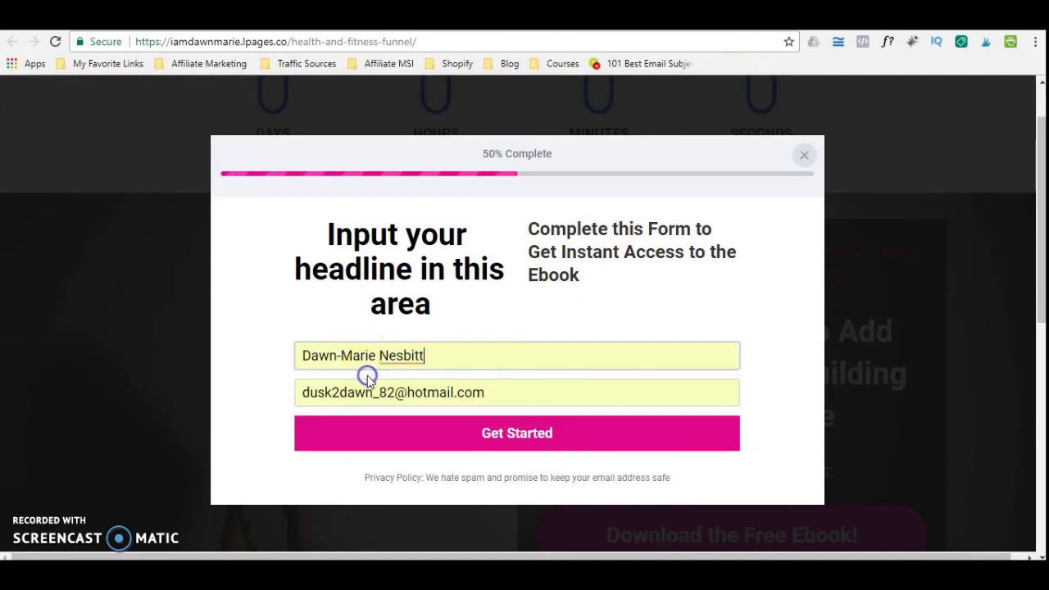
left_click(502, 441)
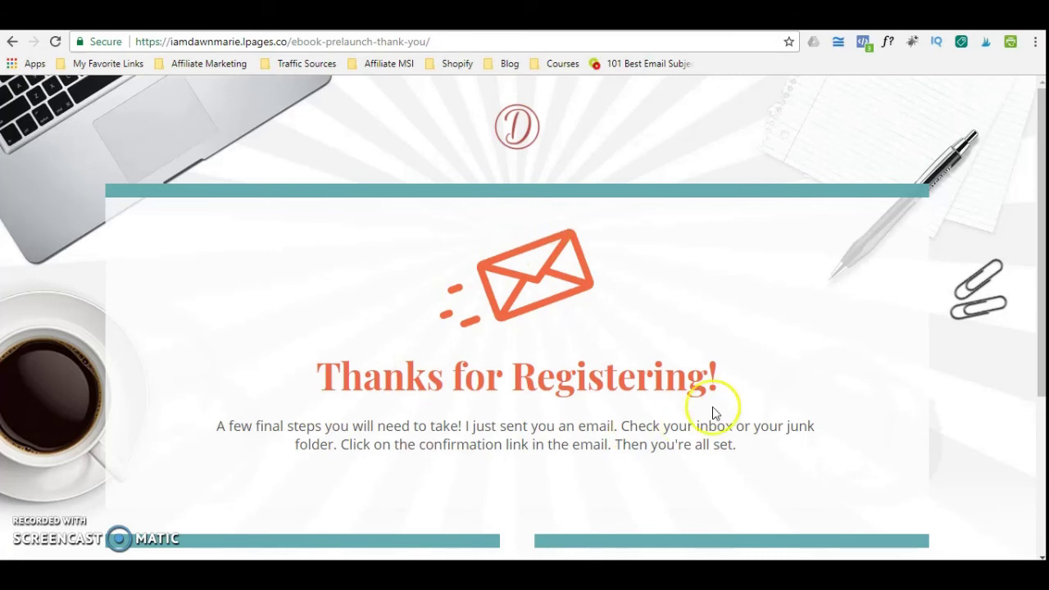
Review the thank-you page and its Go to the Blog link, and dismiss the publish confirmation in the page editor
left_click_drag(1035, 275, 1032, 482)
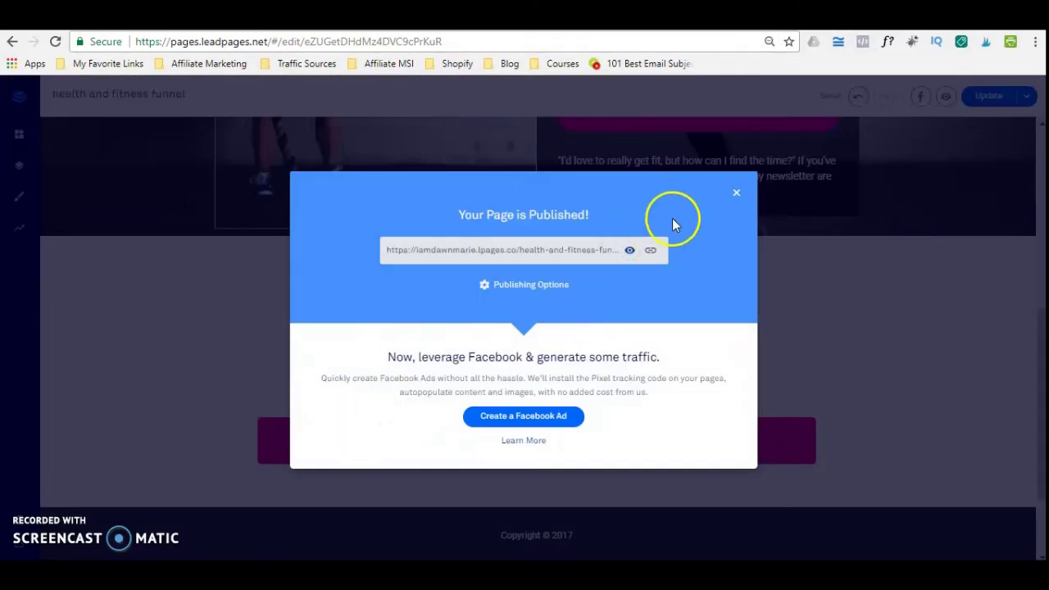
left_click(735, 197)
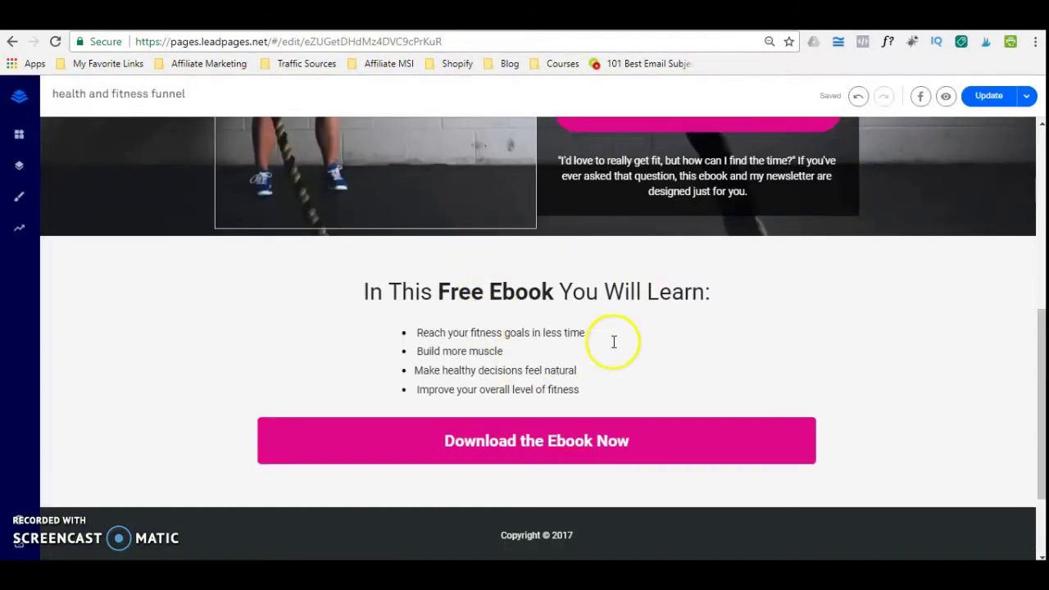
left_click_drag(1044, 383, 1013, 181)
scroll(1014, 245, "down", 2)
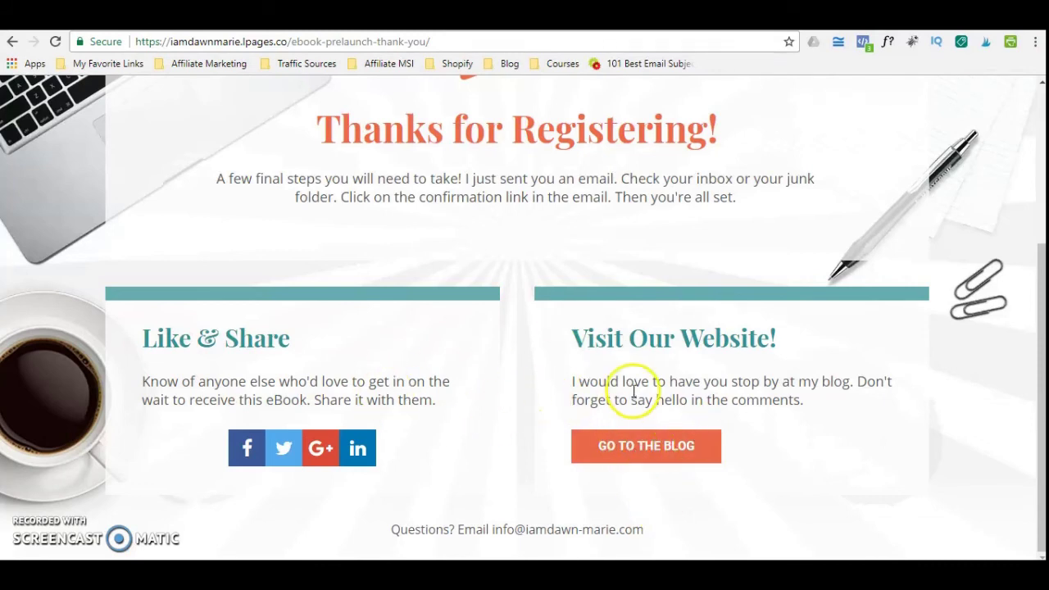
left_click(646, 449)
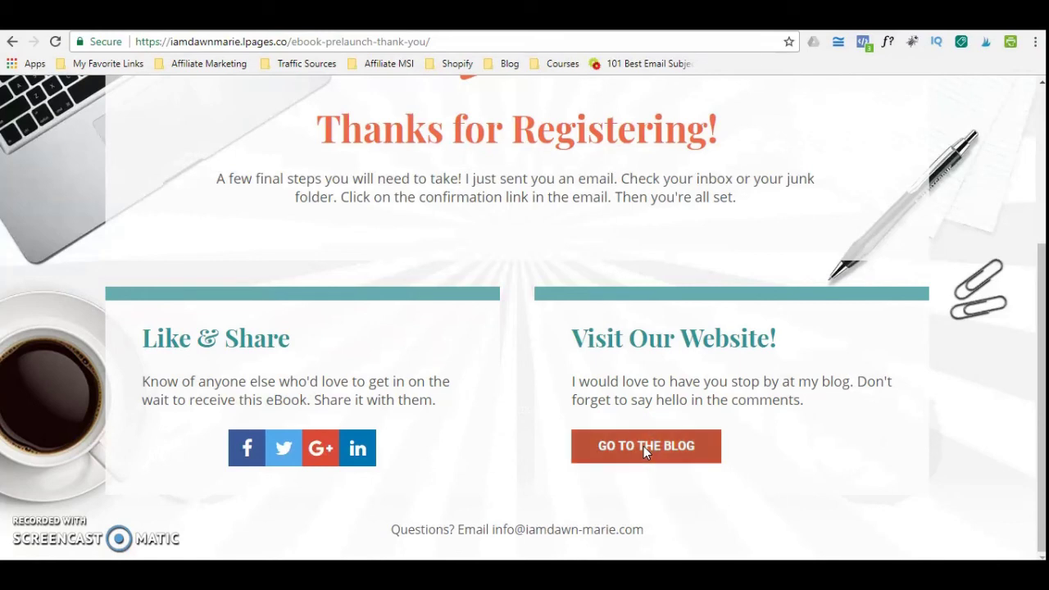
left_click(644, 450)
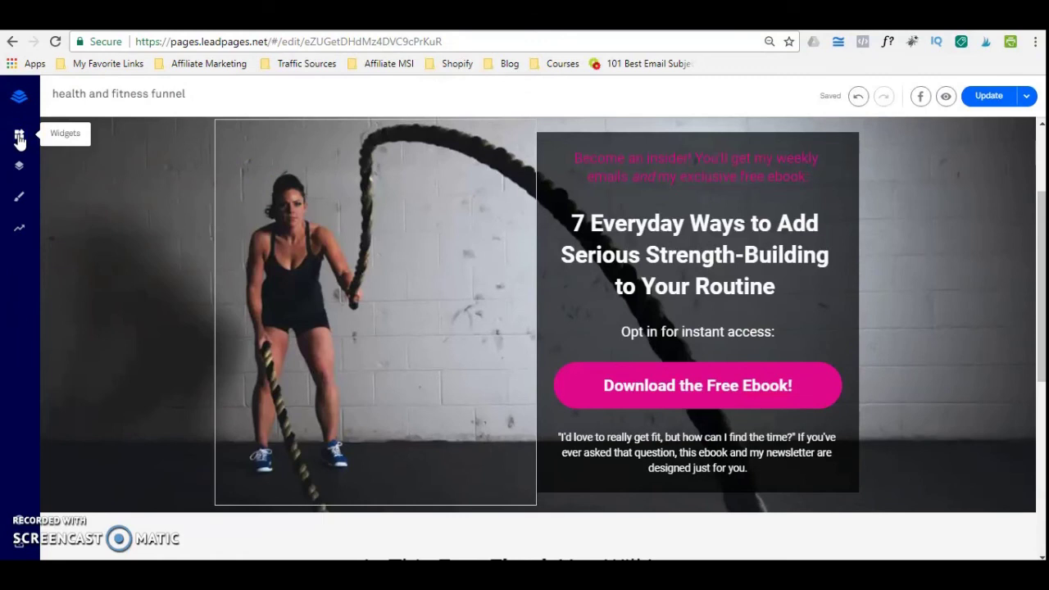
Add a Button widget below Download the Free Ebook! on the page and open its link options
left_click(19, 137)
left_click_drag(70, 188, 817, 426)
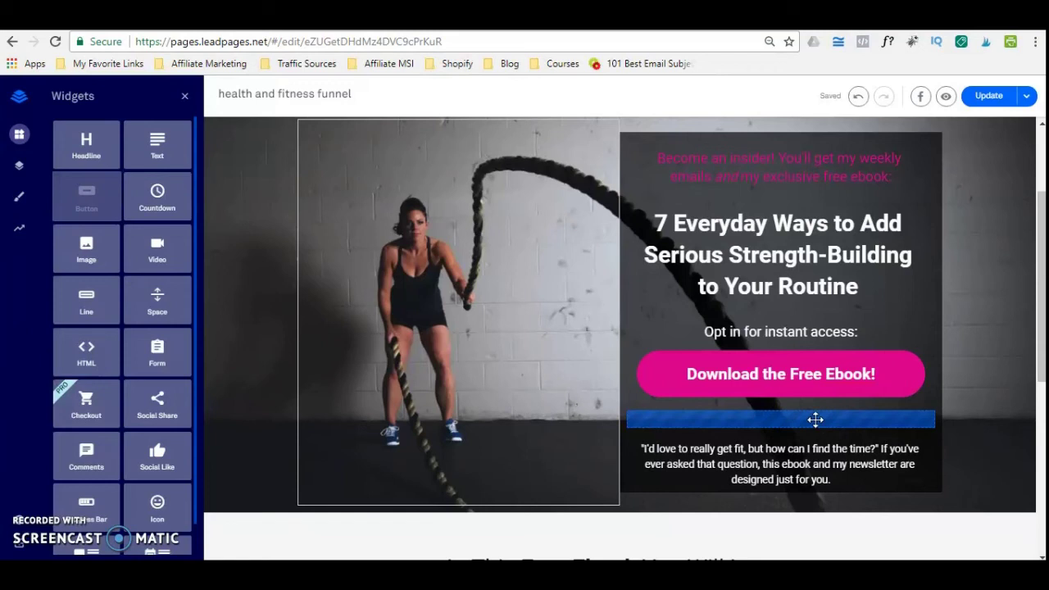
left_click_drag(816, 419, 814, 417)
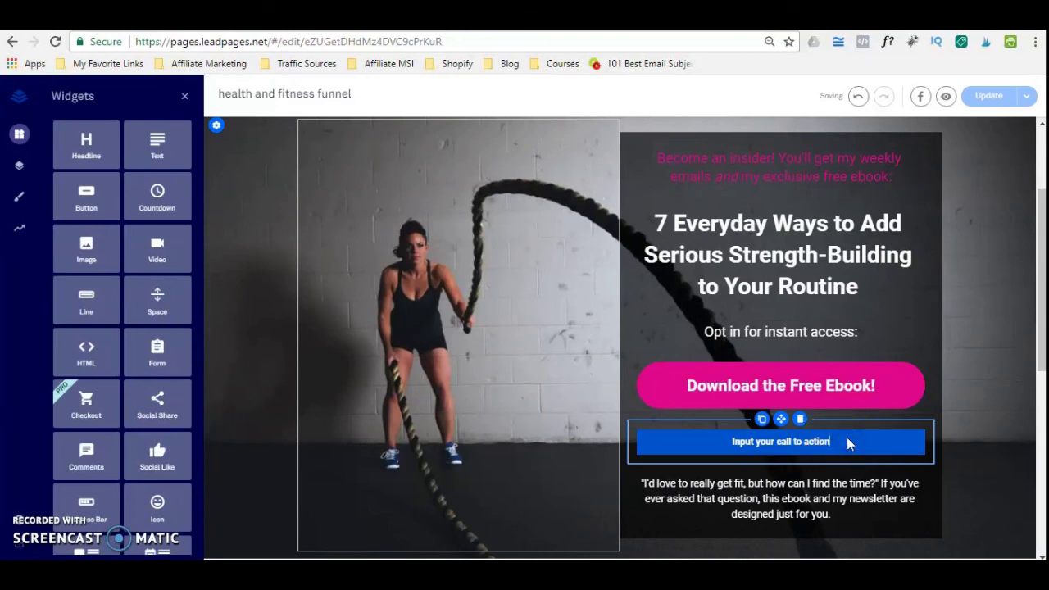
left_click(849, 439)
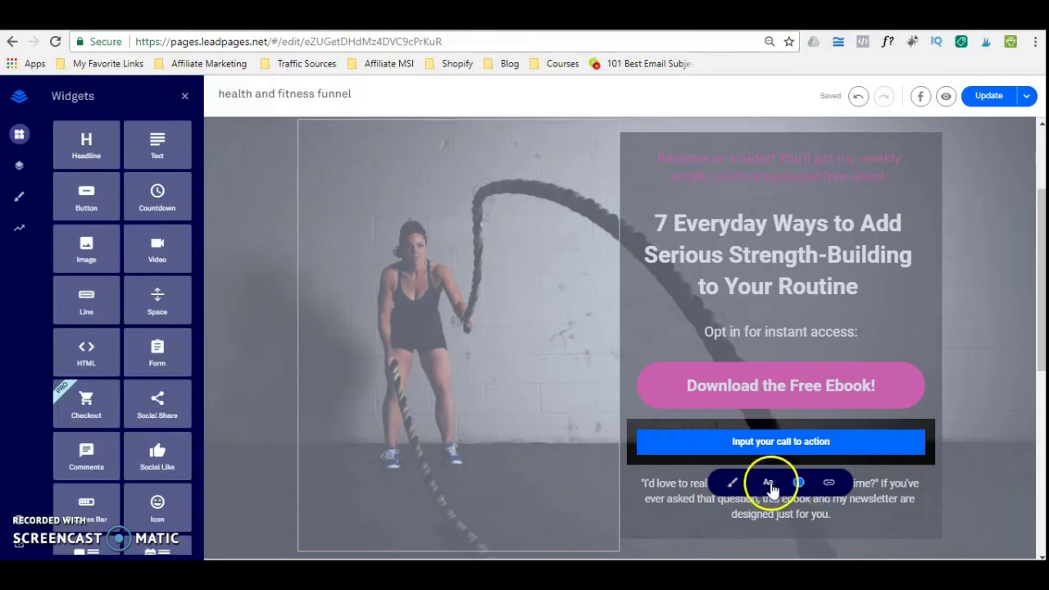
left_click(831, 484)
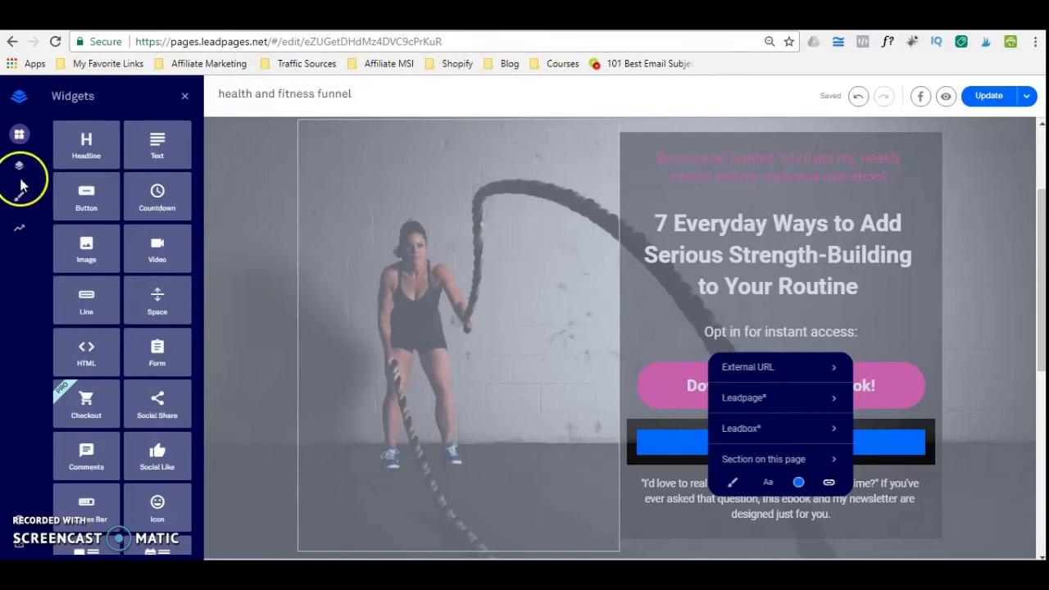
Examine the page tracking settings for SEO, Facebook Open Graph data and analytics tracking code
left_click(19, 233)
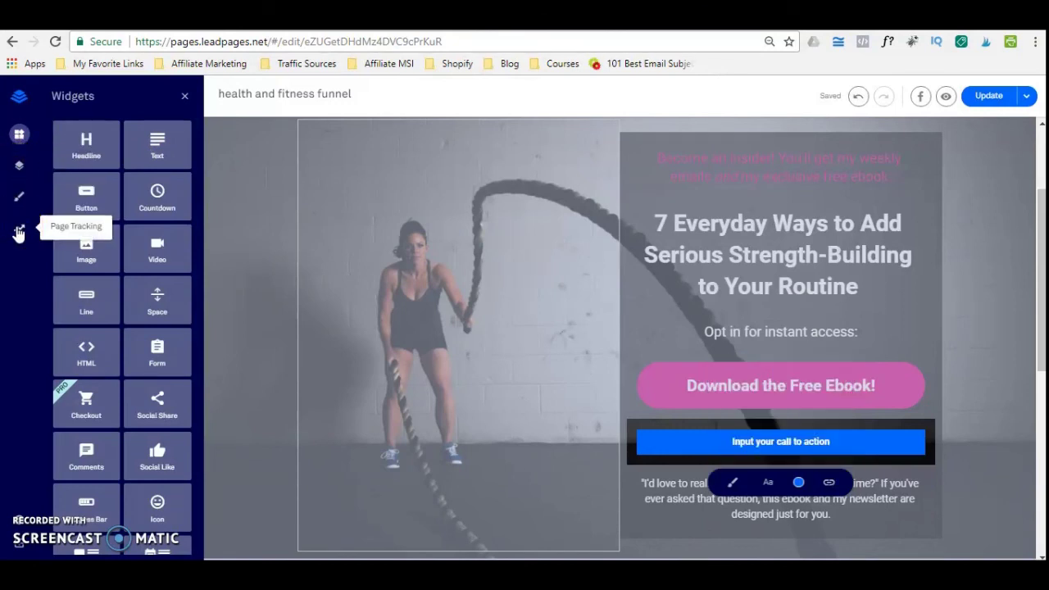
left_click(19, 234)
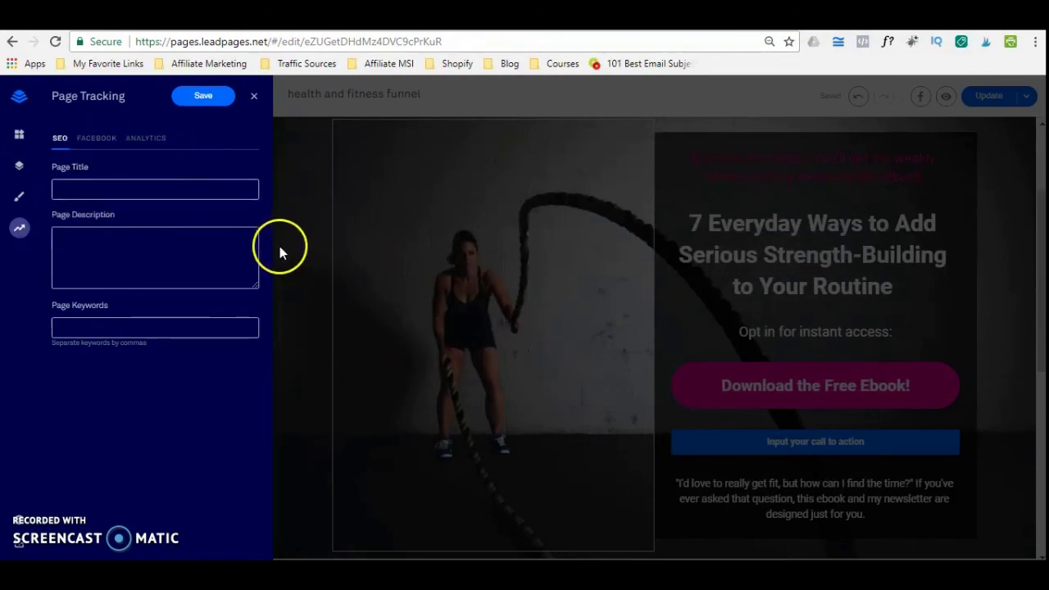
left_click(70, 189)
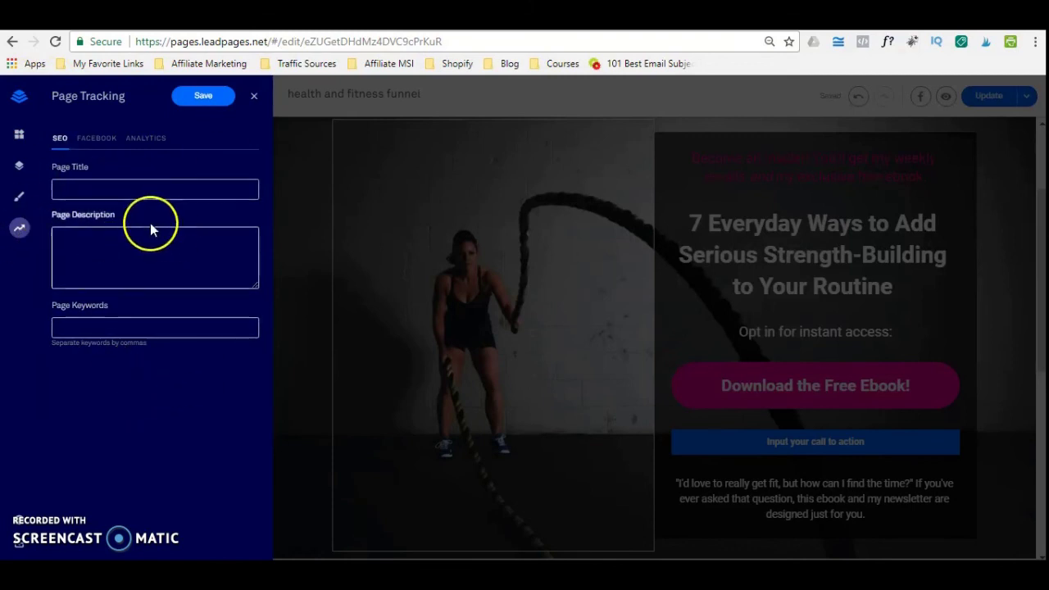
left_click(96, 143)
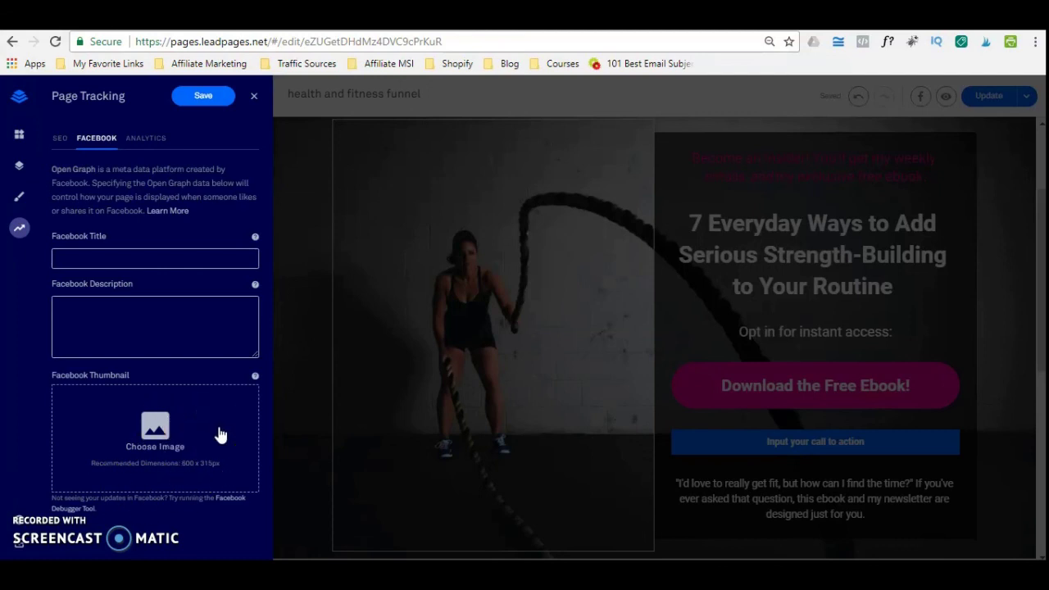
left_click(146, 141)
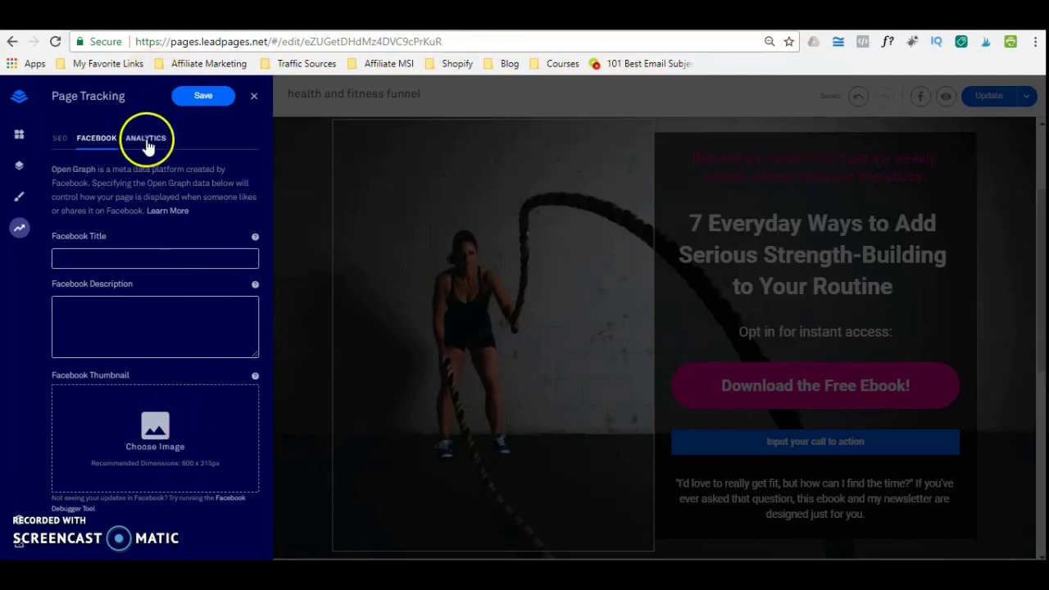
left_click(71, 265)
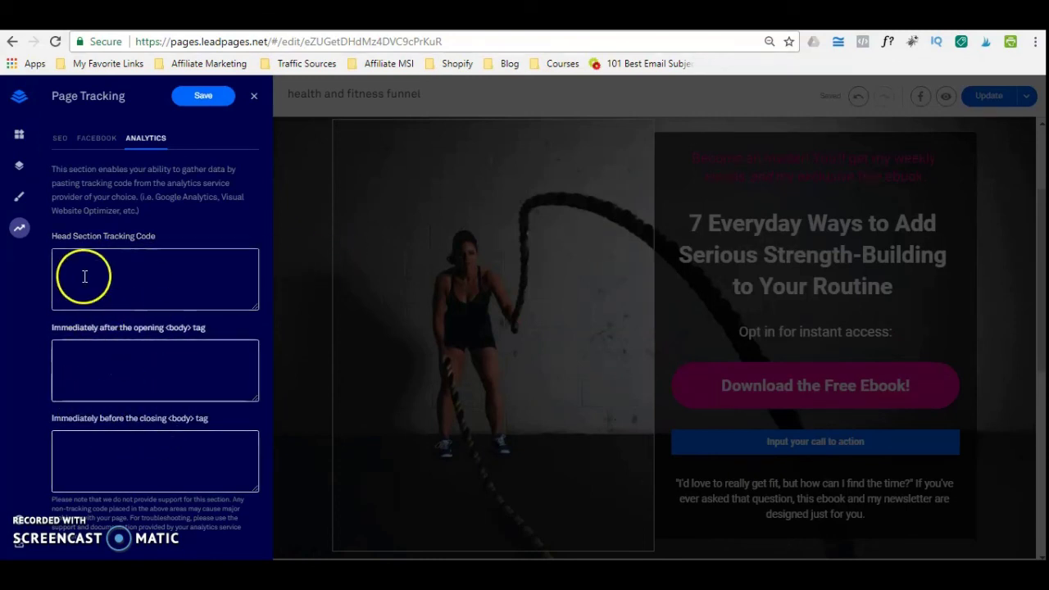
left_click(134, 435)
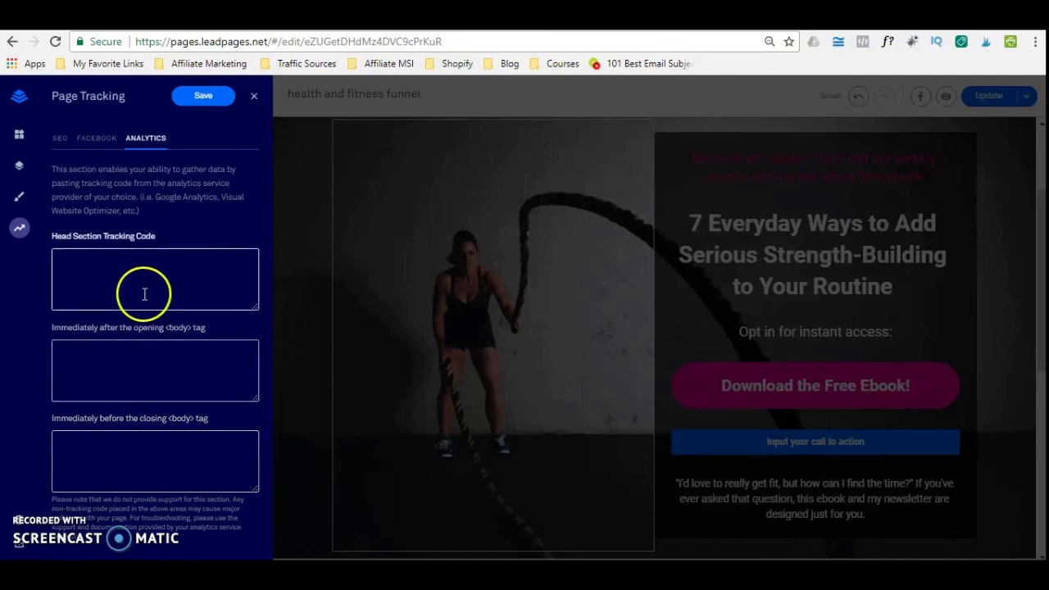
Switch to the thank-you page and inspect its tracking events with Facebook Pixel Helper
left_click(726, 18)
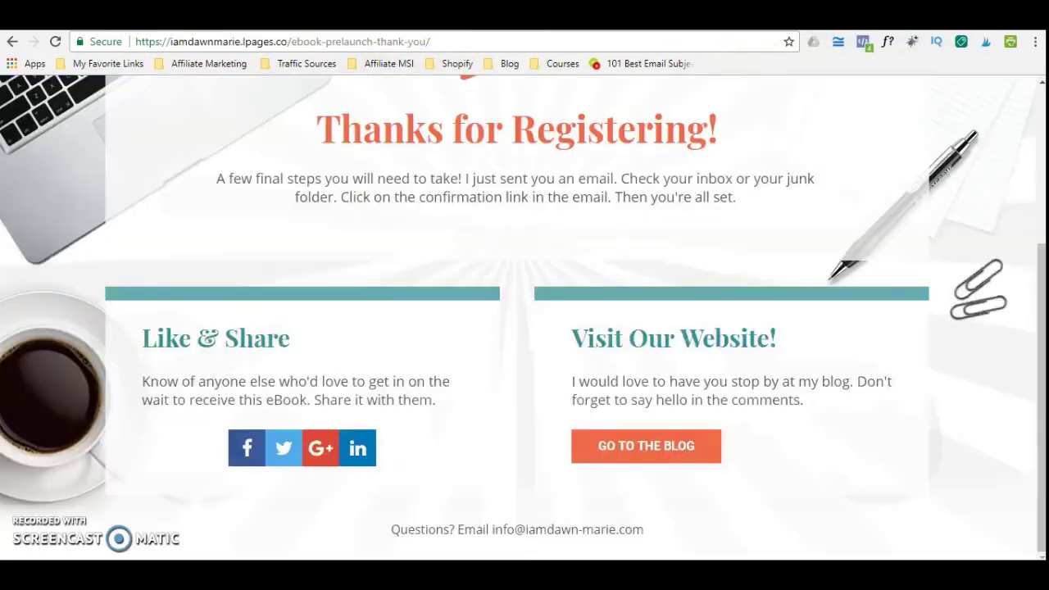
left_click(865, 43)
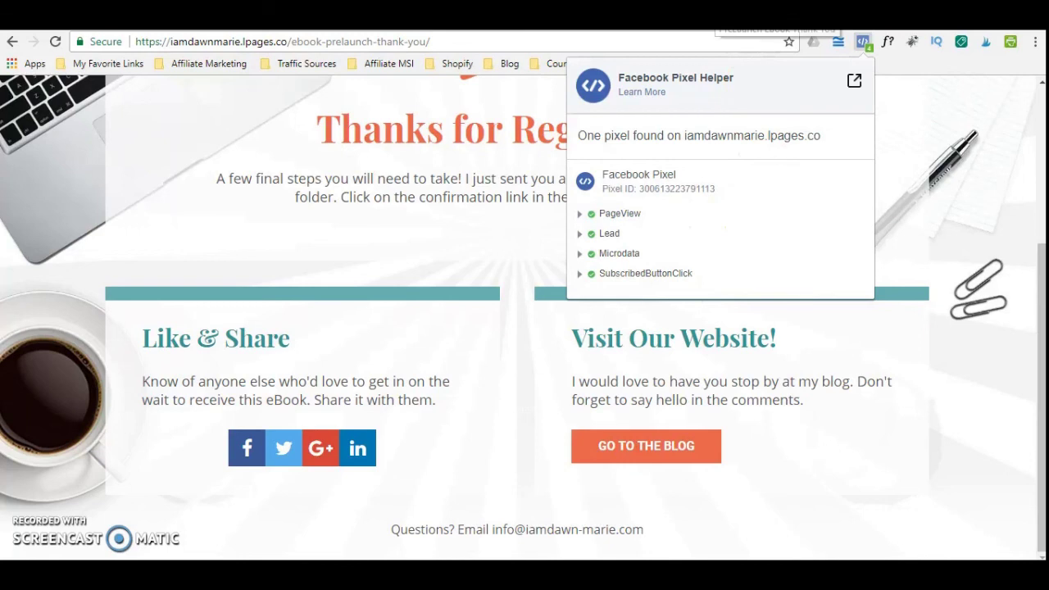
key("Escape")
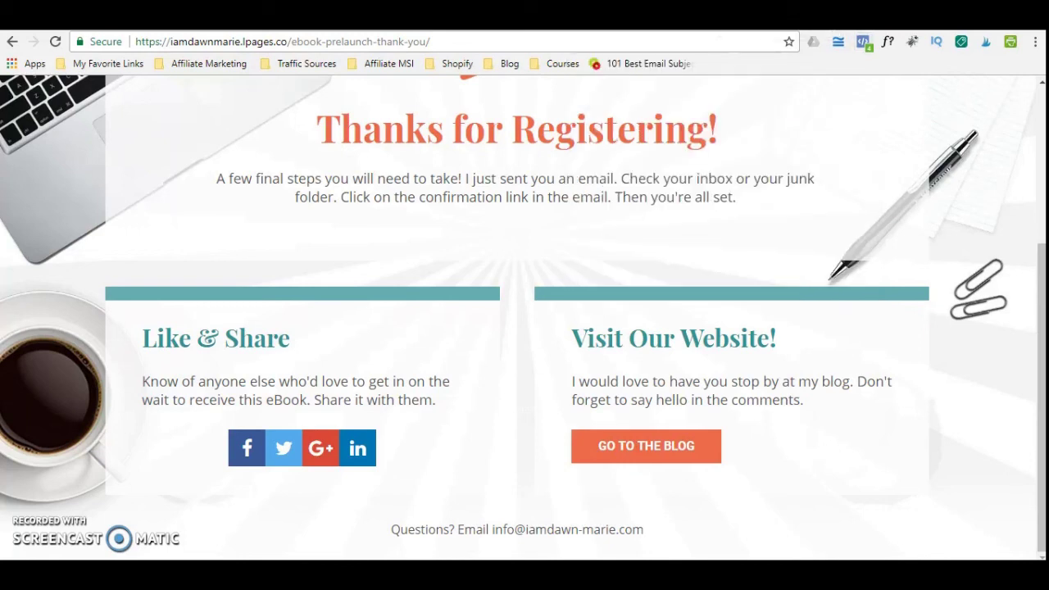
Return to the health and fitness funnel editor and close its page tracking settings
key("ctrl+Tab")
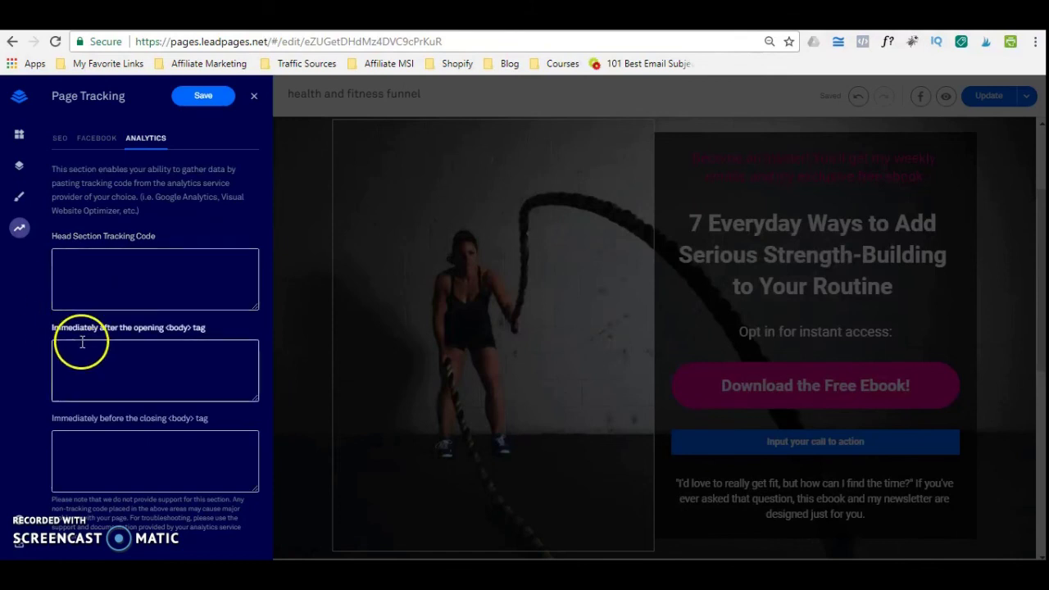
left_click(222, 100)
left_click(515, 340)
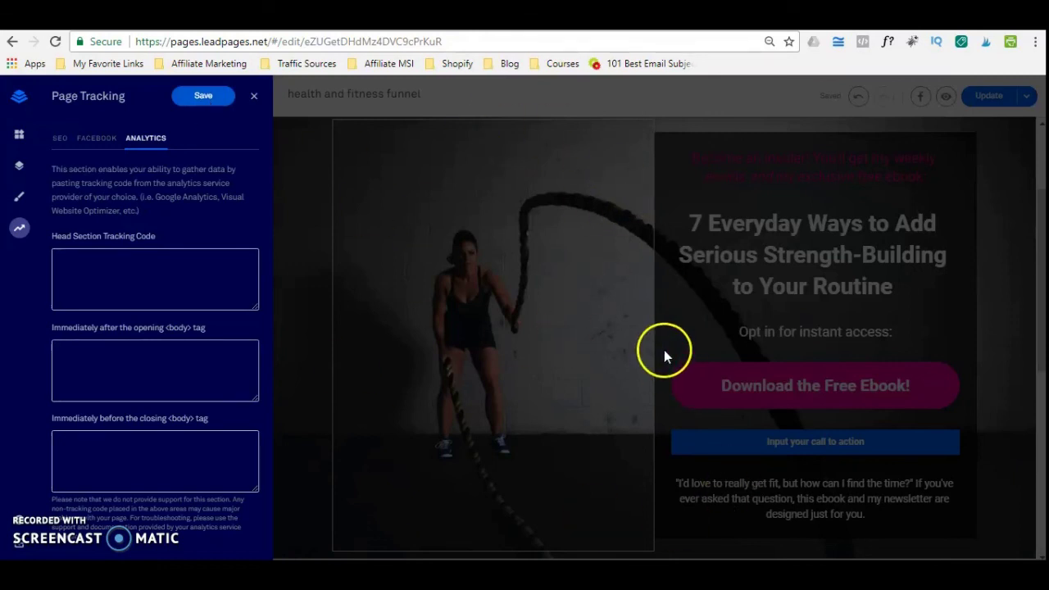
left_click(253, 98)
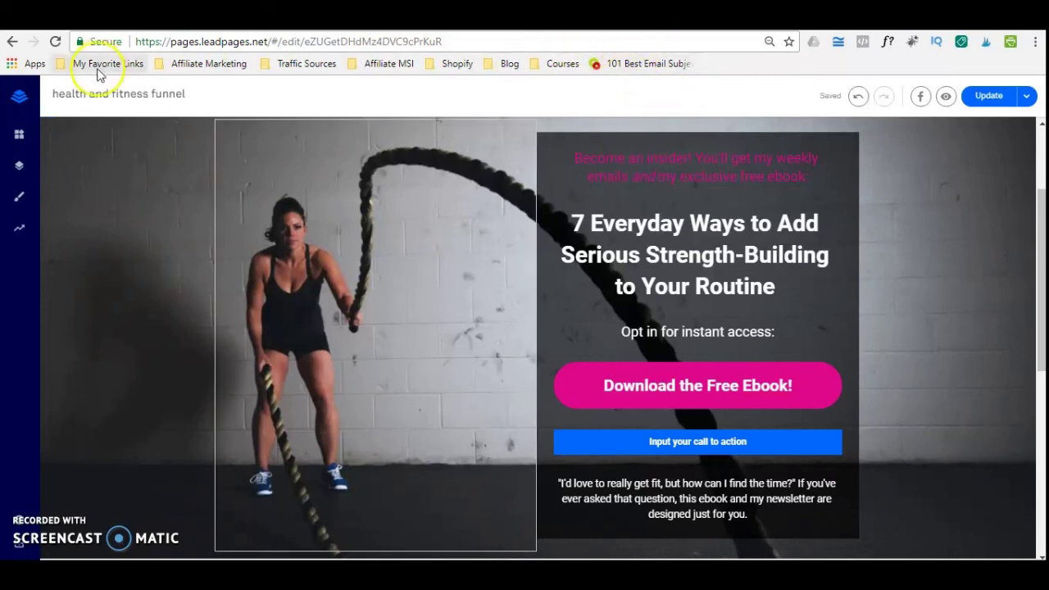
Go back to the list of Leadpages and open bridge page 4p for editing
left_click(20, 99)
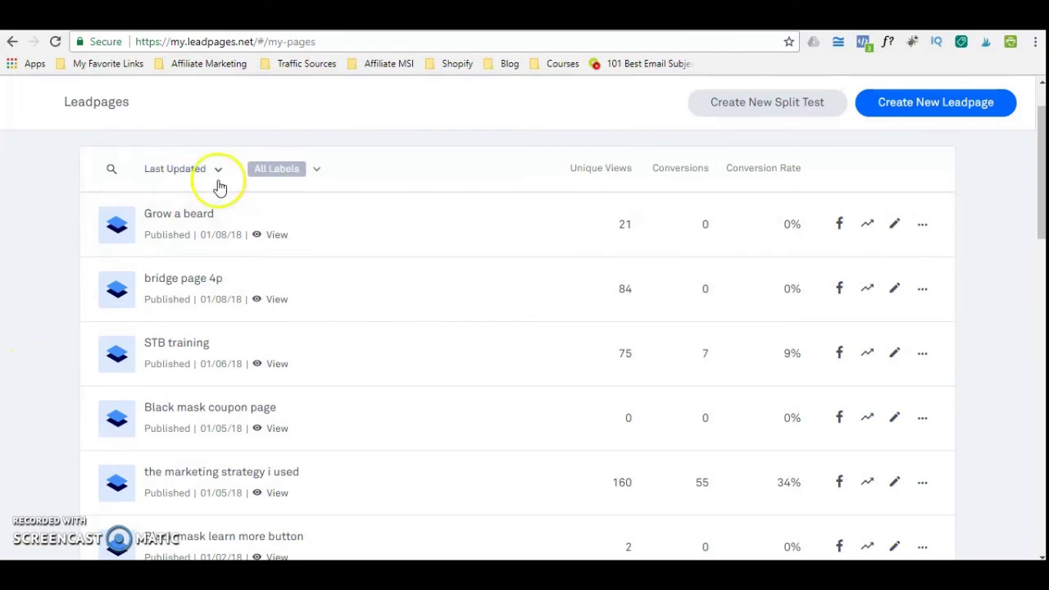
left_click(178, 283)
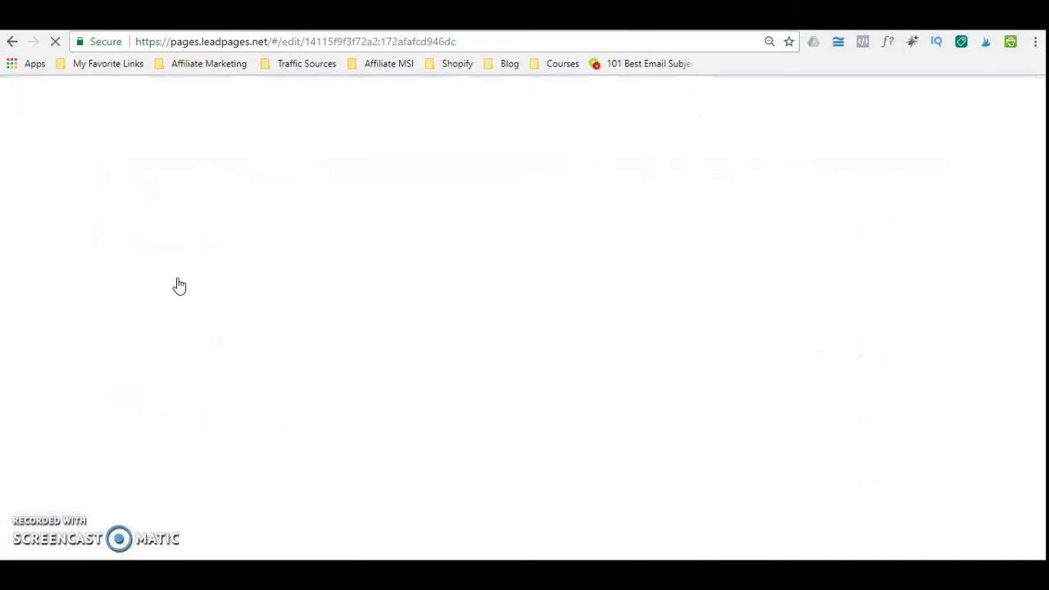
left_click(323, 300)
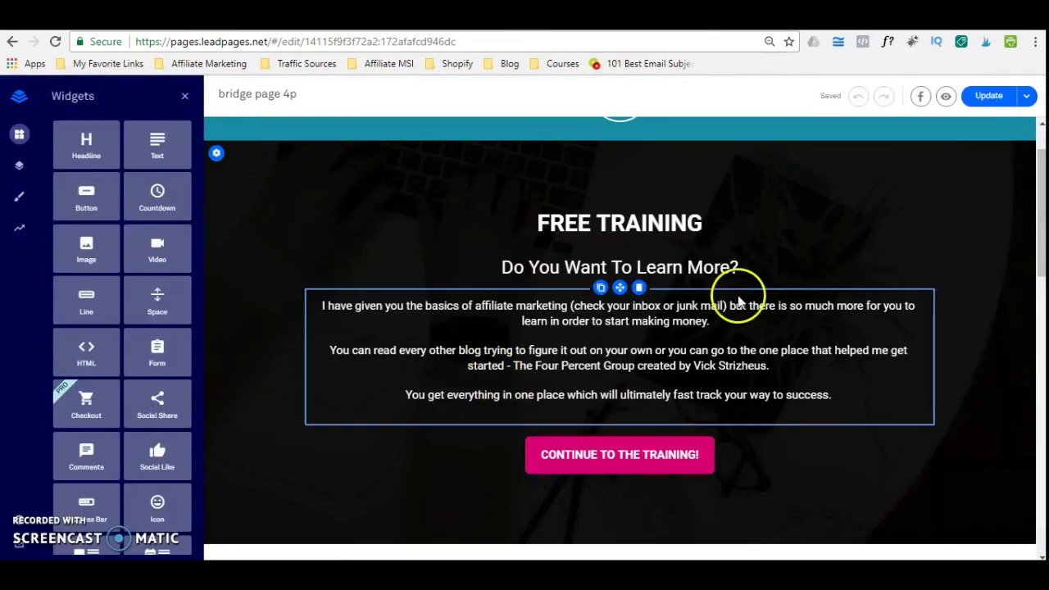
Review the bridge page's content and inspect the link settings of the Continue to the Training! button below the intro text
scroll(1039, 246, "down", 9)
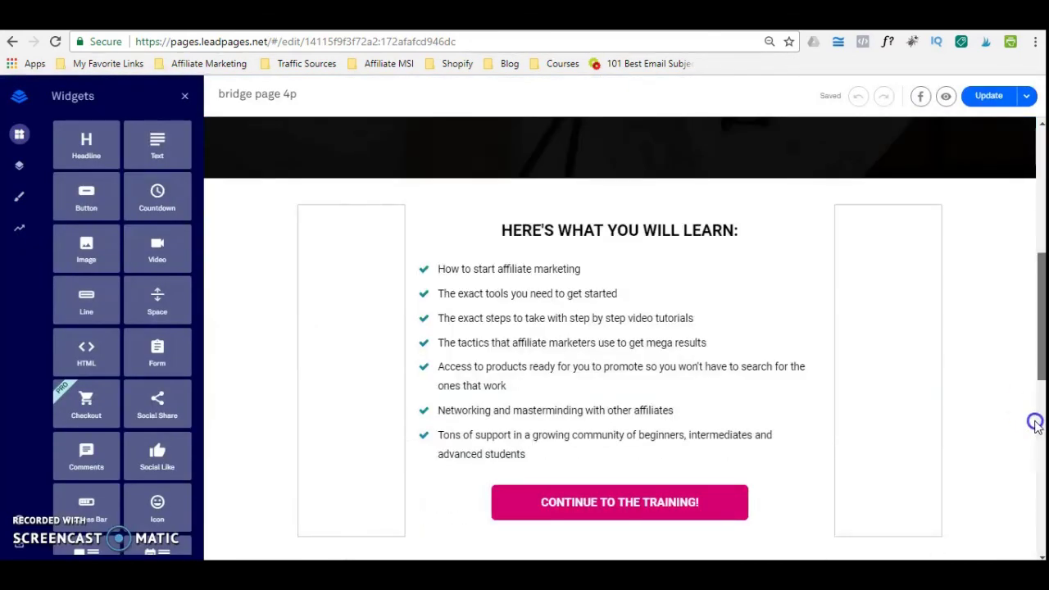
left_click_drag(1040, 369, 1043, 233)
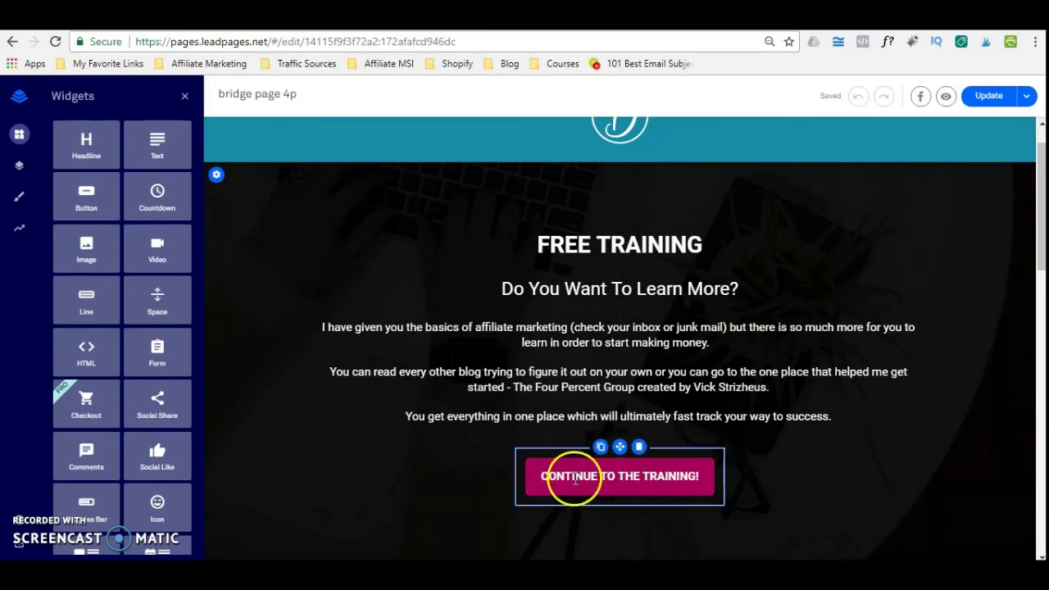
left_click(692, 481)
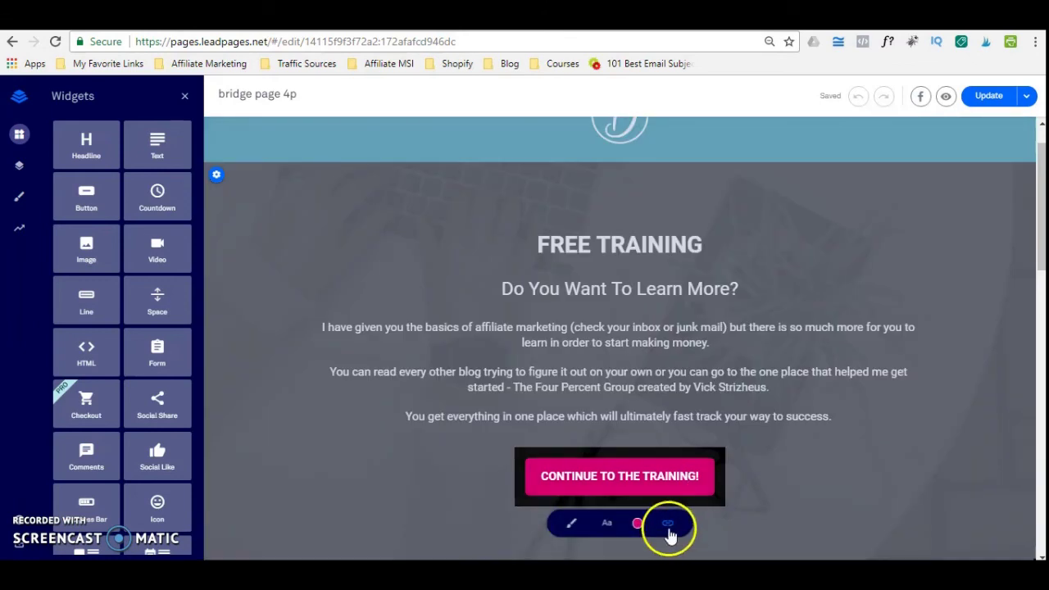
left_click(669, 525)
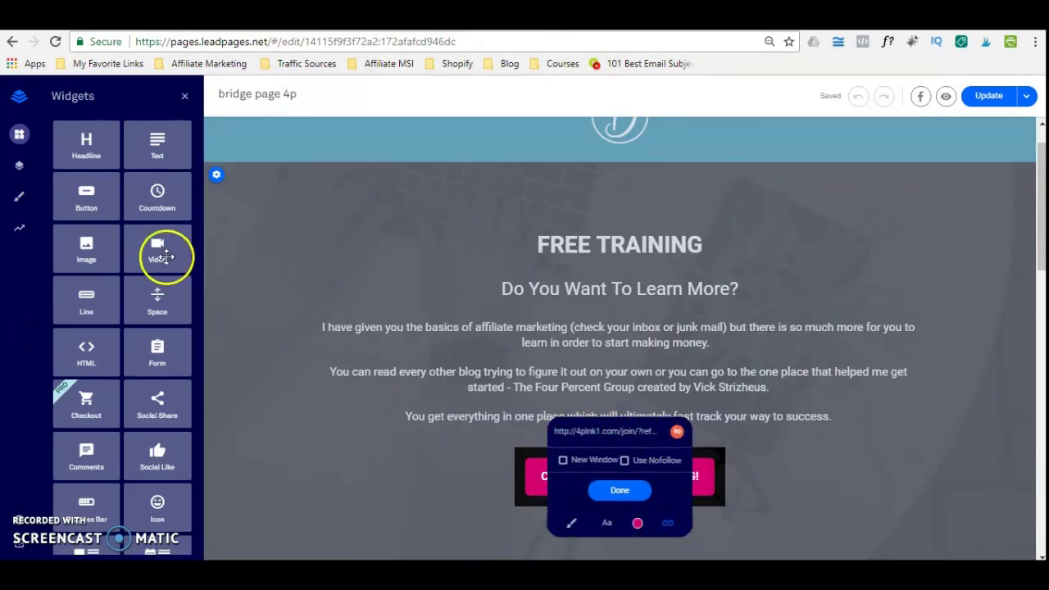
Add a Video widget between the FREE TRAINING and Do You Want To Learn More? headlines
mouse_move(165, 255)
left_mouse_down()
mouse_move(619, 348)
mouse_move(631, 307)
mouse_move(677, 314)
mouse_move(585, 358)
mouse_move(323, 325)
mouse_move(179, 267)
left_mouse_up()
left_click_drag(151, 259, 772, 496)
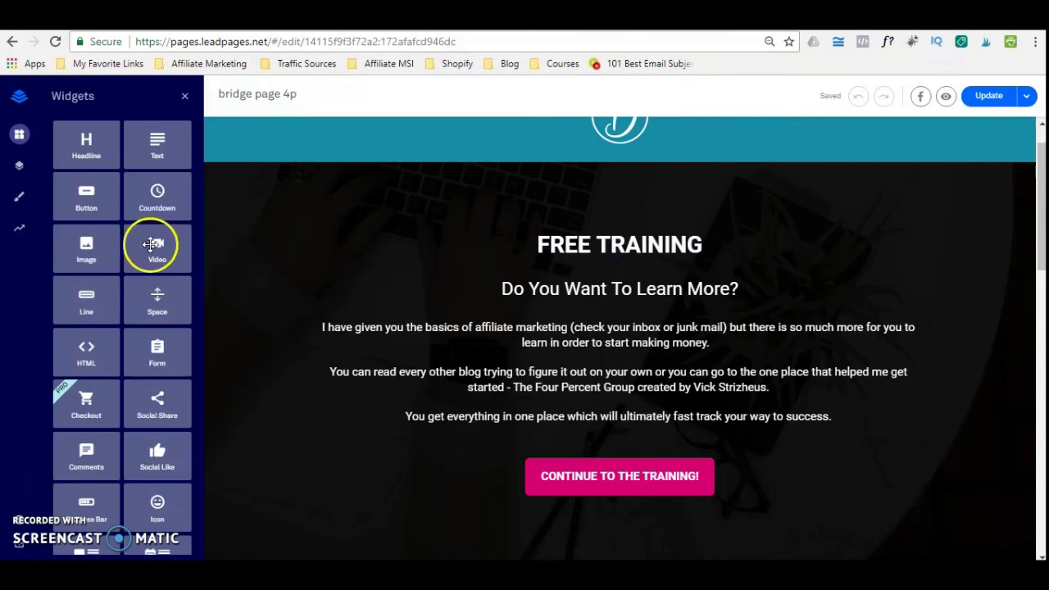
left_click_drag(152, 244, 605, 264)
left_click_drag(607, 314, 564, 291)
left_click(1028, 476)
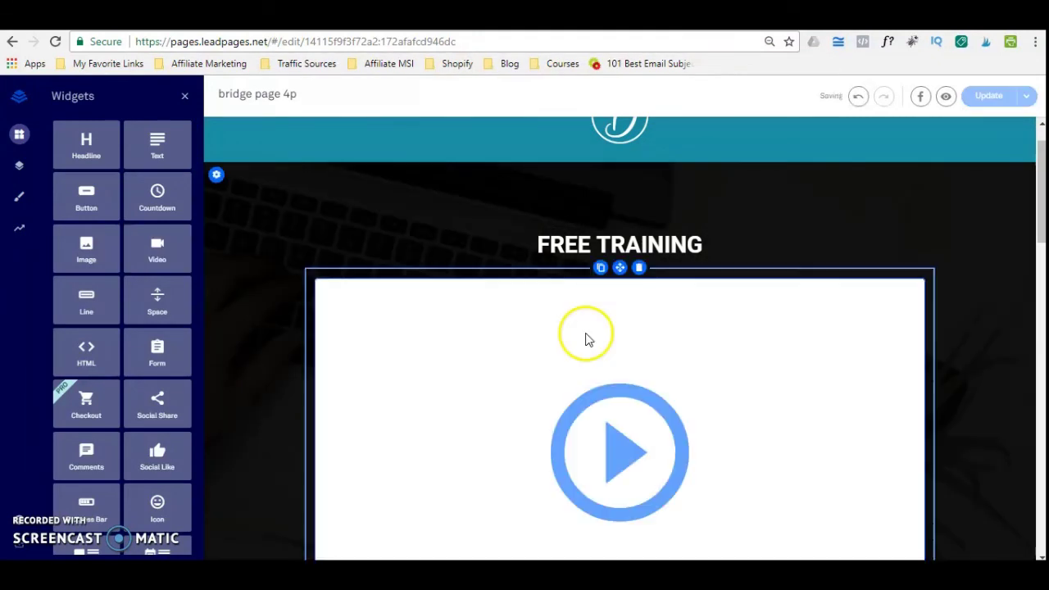
Open the embed code settings of the video widget and save them with the code left empty
left_click_drag(1037, 238, 1038, 293)
left_click(682, 265)
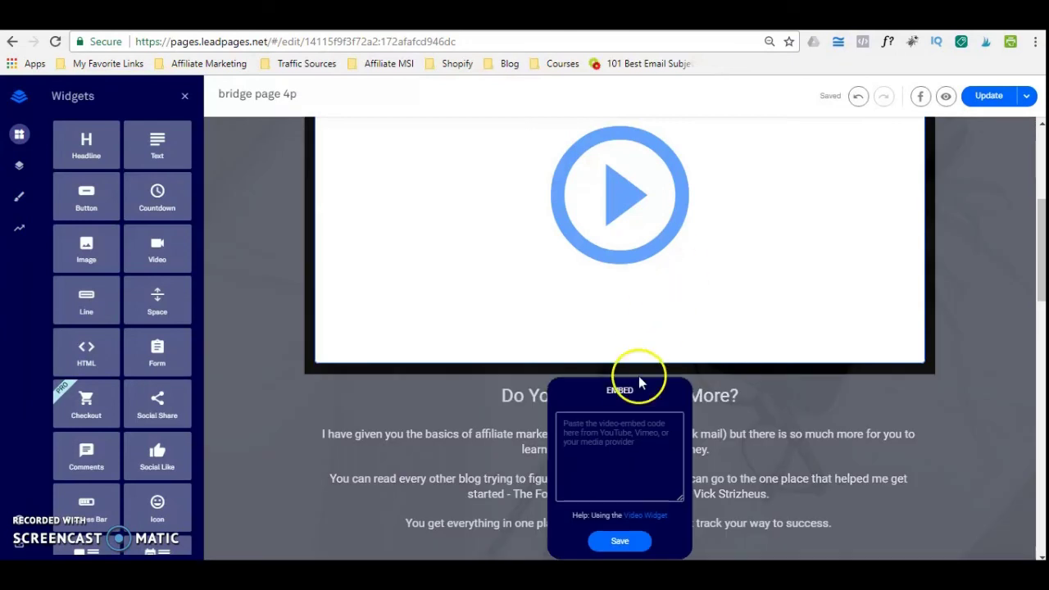
left_click(631, 431)
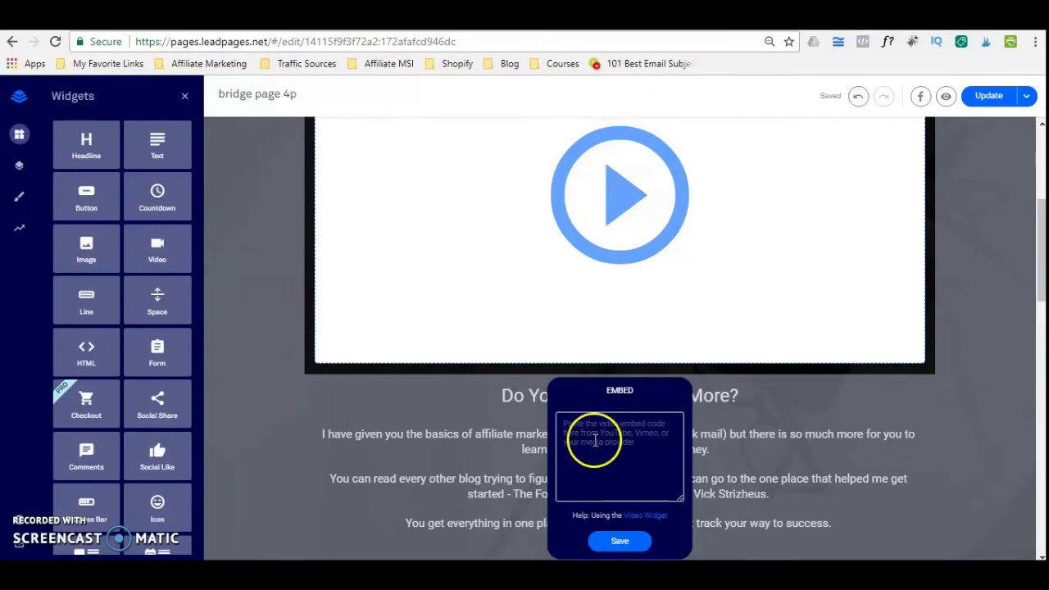
left_click(620, 549)
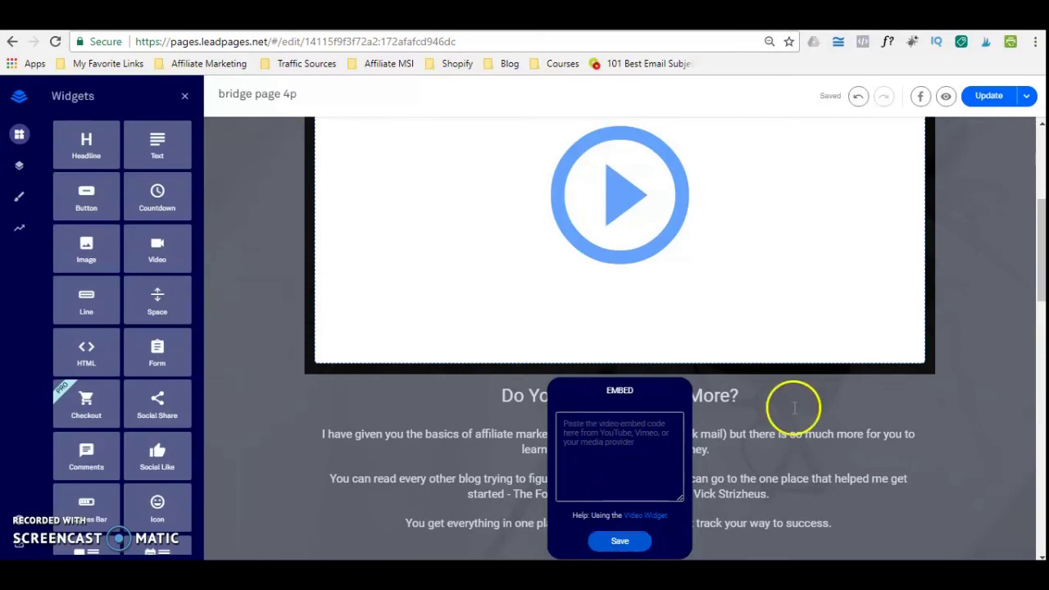
Delete the video widget below the FREE TRAINING headline
left_click(1034, 287)
left_click_drag(1037, 285, 1039, 220)
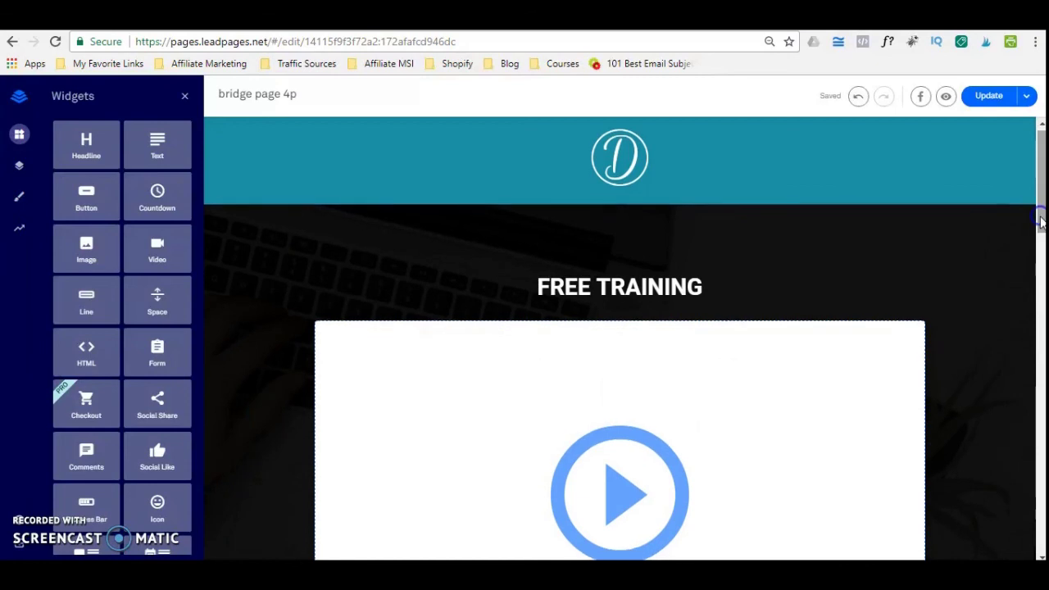
left_click(743, 422)
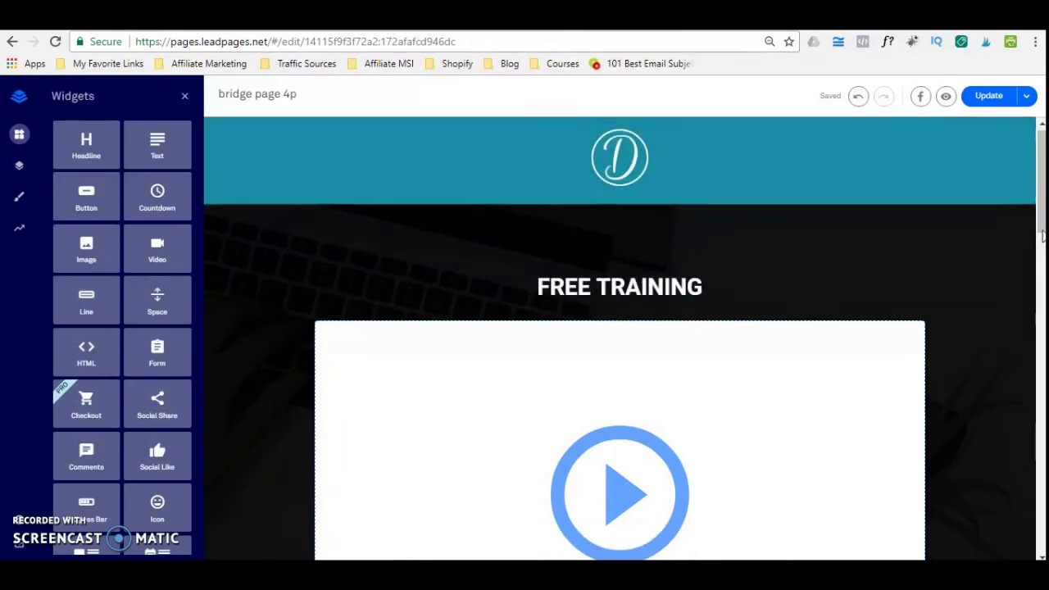
scroll(1041, 250, "down", 2)
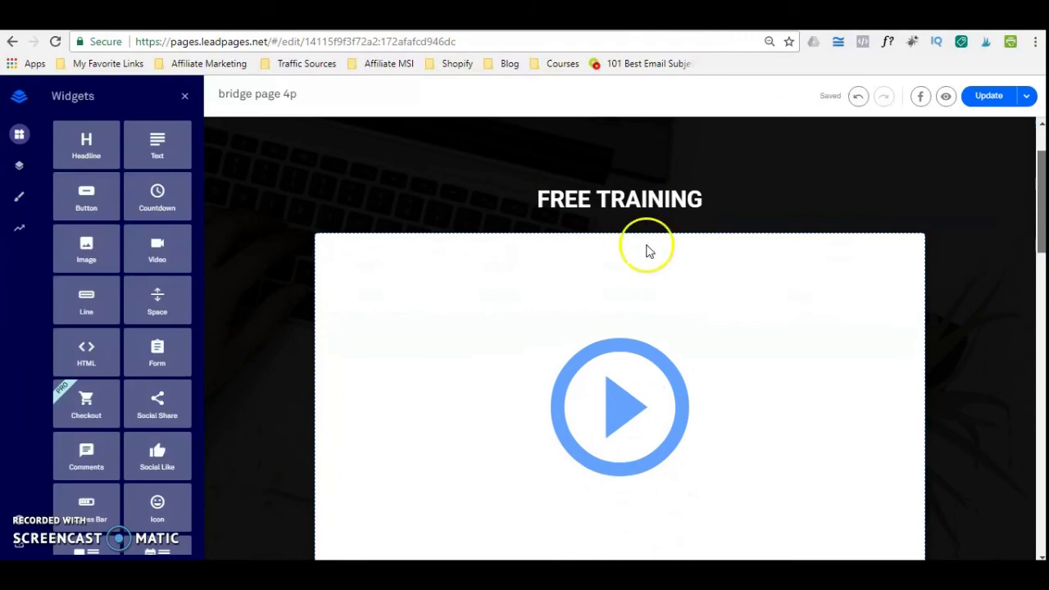
scroll(827, 250, "down", 1)
mouse_move(614, 239)
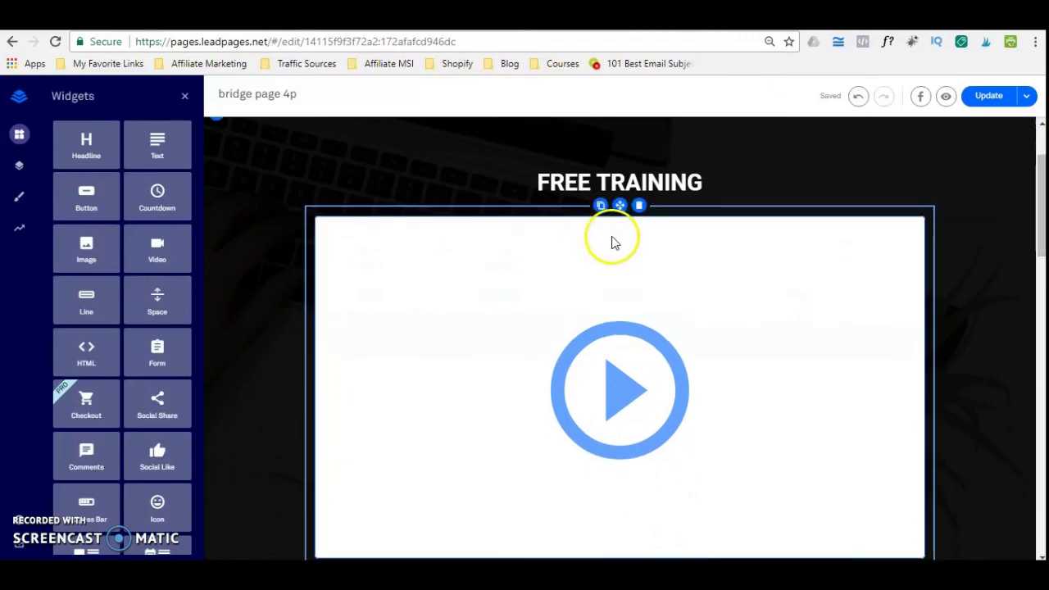
left_click(639, 206)
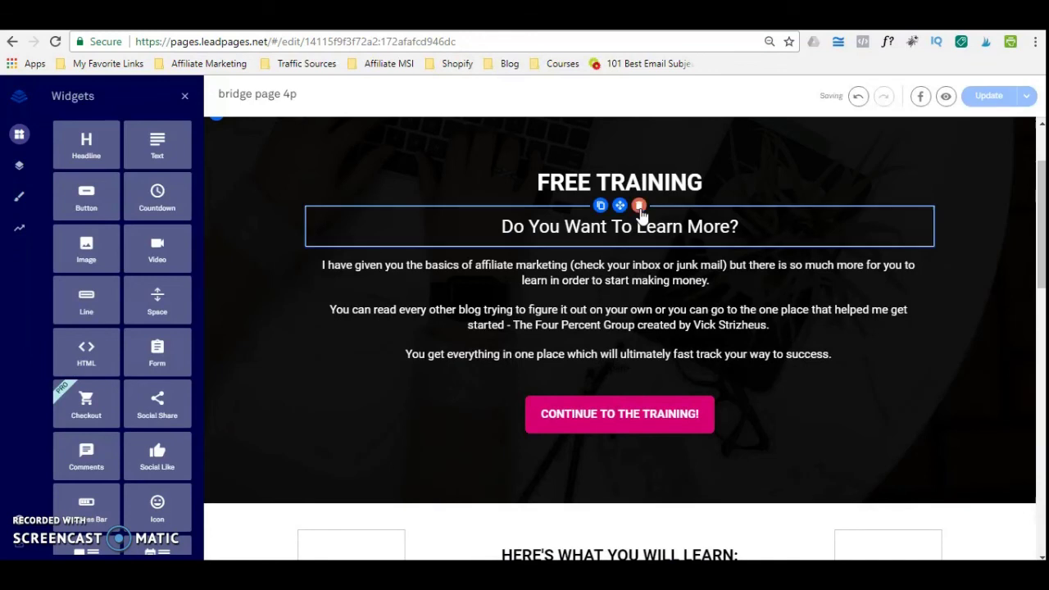